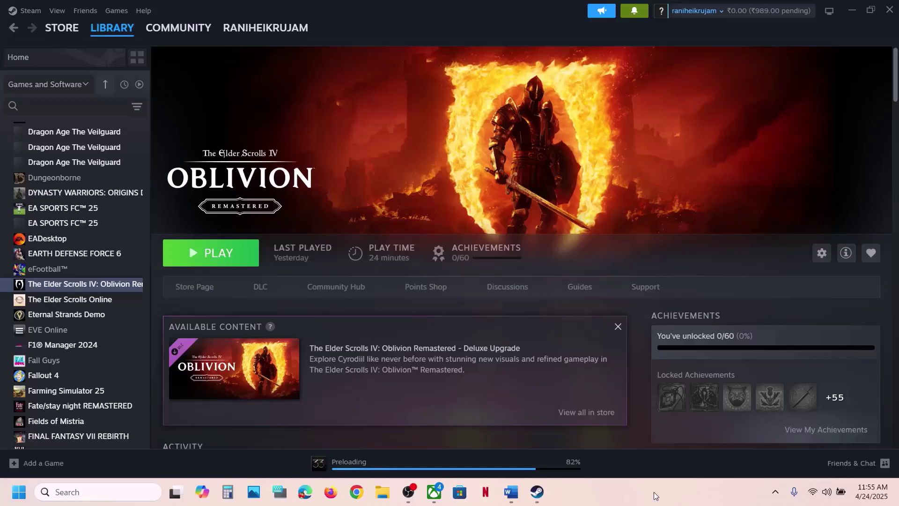
# Step: Check the Step 11 guide in Word, then browse the local files of The Elder Scrolls IV: Oblivion Remastered from the Steam library
pyautogui.click(511, 492)
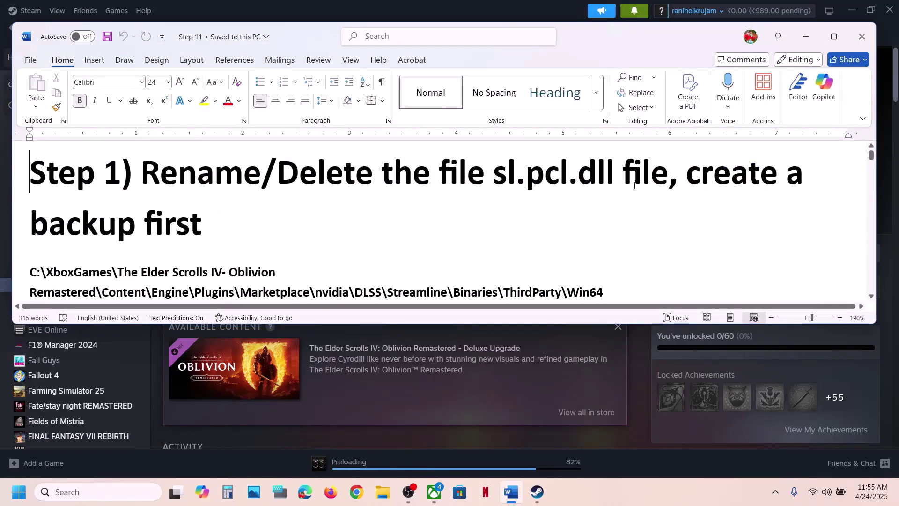
pyautogui.click(617, 450)
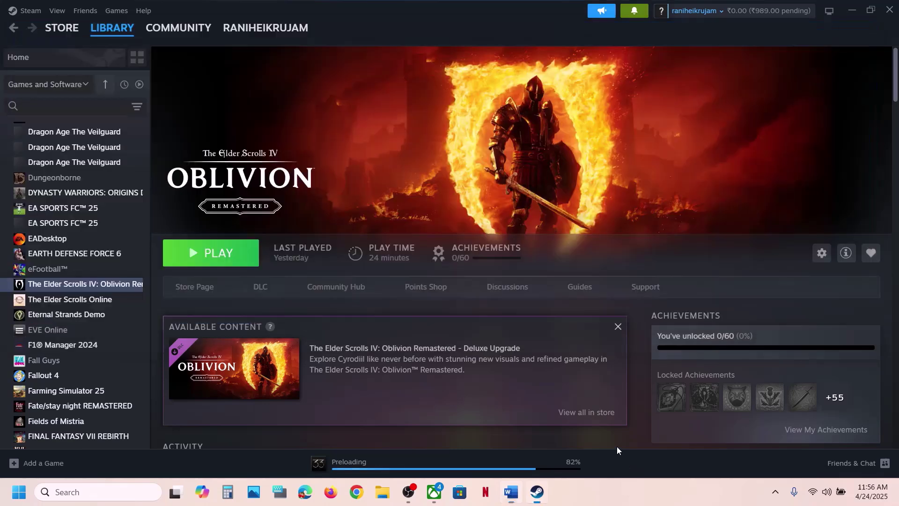
pyautogui.rightClick(70, 284)
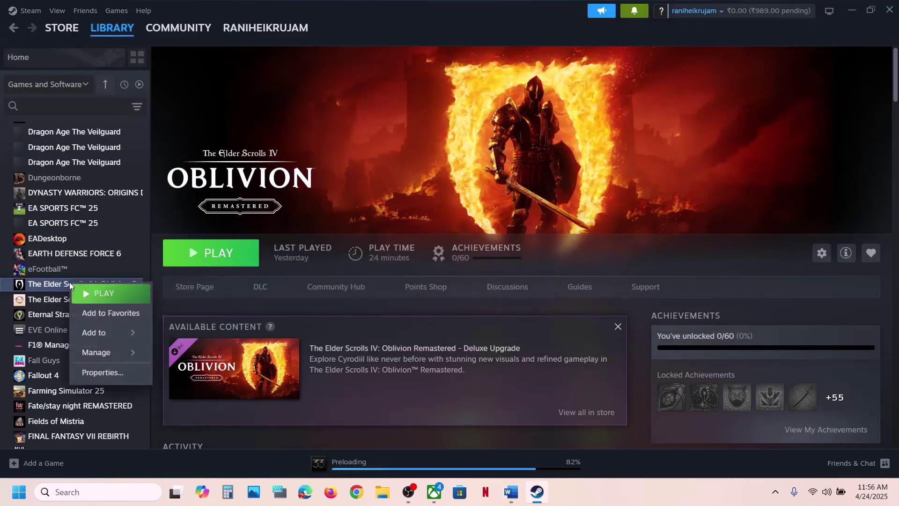
pyautogui.moveTo(99, 352)
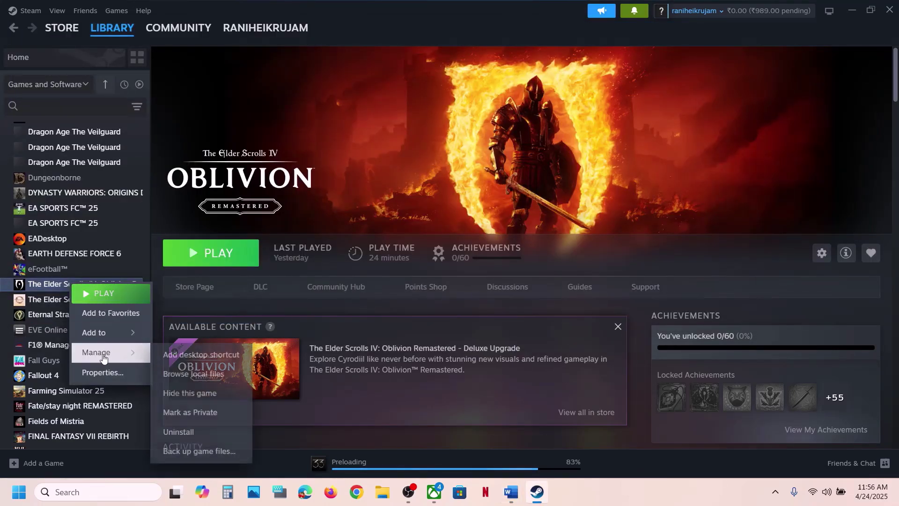
pyautogui.click(197, 373)
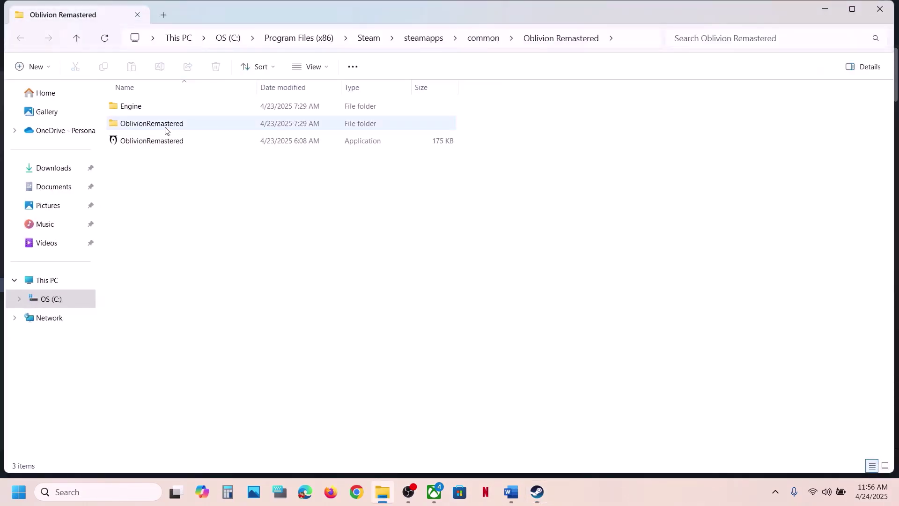
# Step: Open the subfolder Engine\Plugins\Marketplace\nvidia\DLSS\Streamline\Binaries\ThirdParty\Win64 in the game's install folder
pyautogui.doubleClick(137, 105)
pyautogui.doubleClick(133, 160)
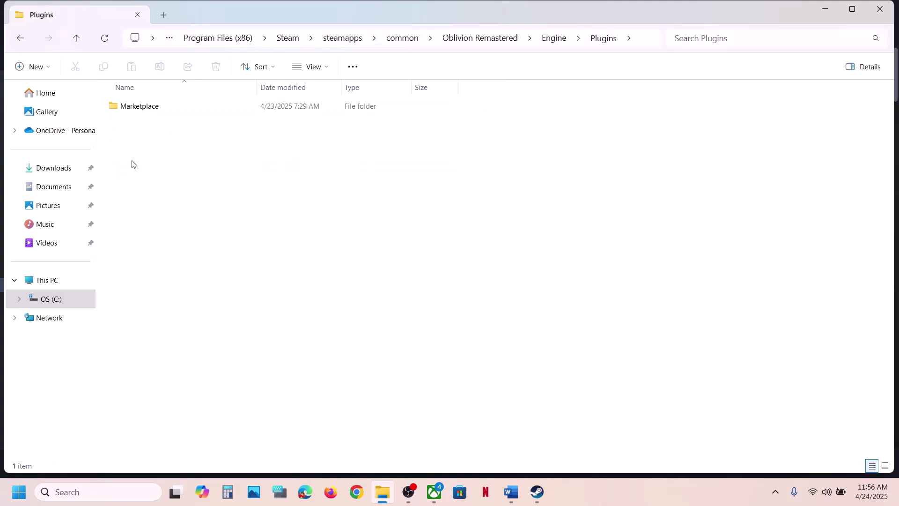
pyautogui.doubleClick(169, 108)
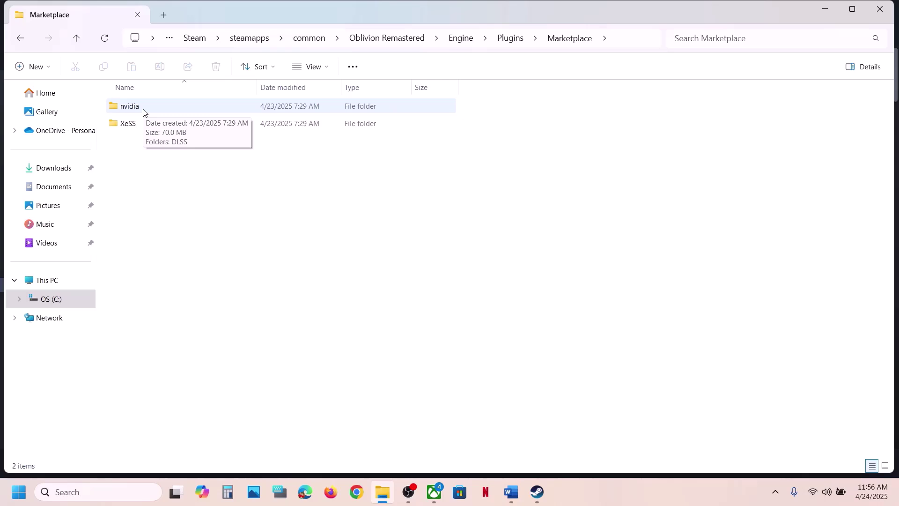
pyautogui.doubleClick(143, 111)
pyautogui.doubleClick(153, 114)
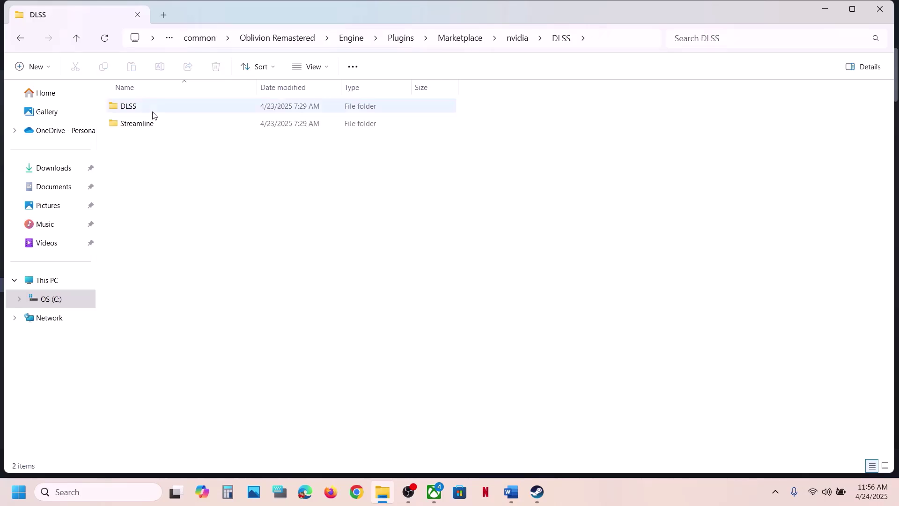
pyautogui.doubleClick(144, 126)
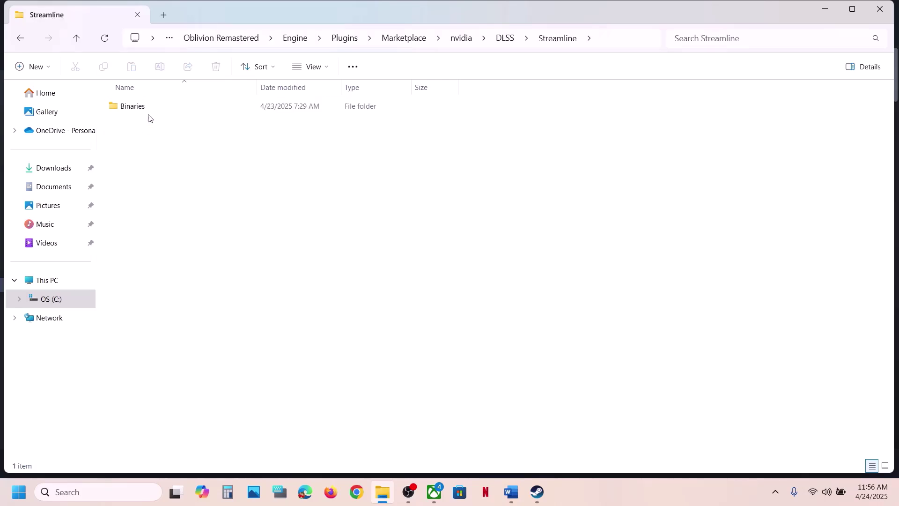
pyautogui.doubleClick(145, 114)
pyautogui.doubleClick(145, 113)
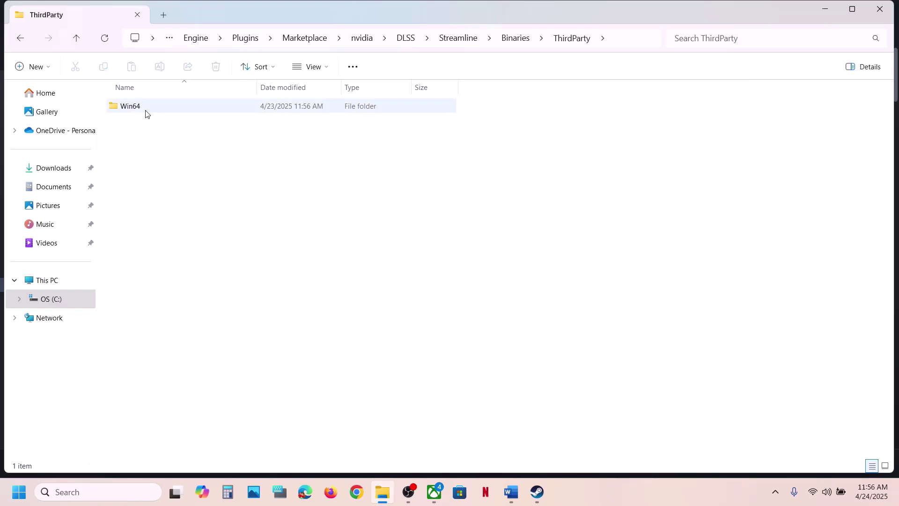
pyautogui.doubleClick(147, 113)
# Step: Rename the file sl.pcl.dll.old to sl.pcl.dll and accept the file extension change
pyautogui.click(142, 210)
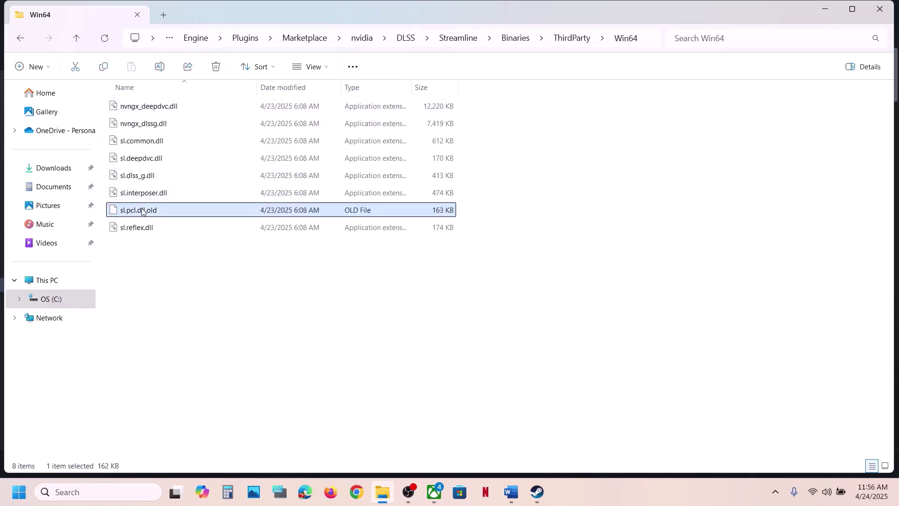
pyautogui.rightClick(142, 208)
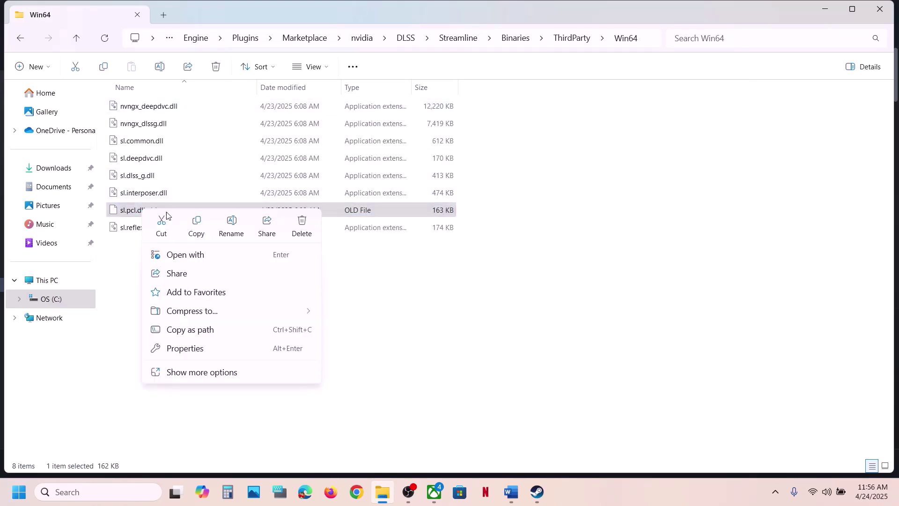
pyautogui.click(231, 224)
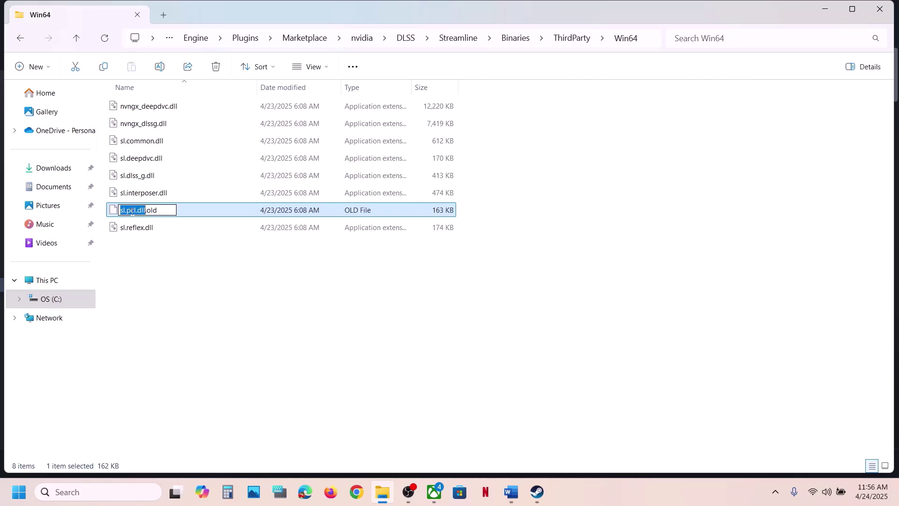
pyautogui.click(163, 210)
pyautogui.press('BackSpace')
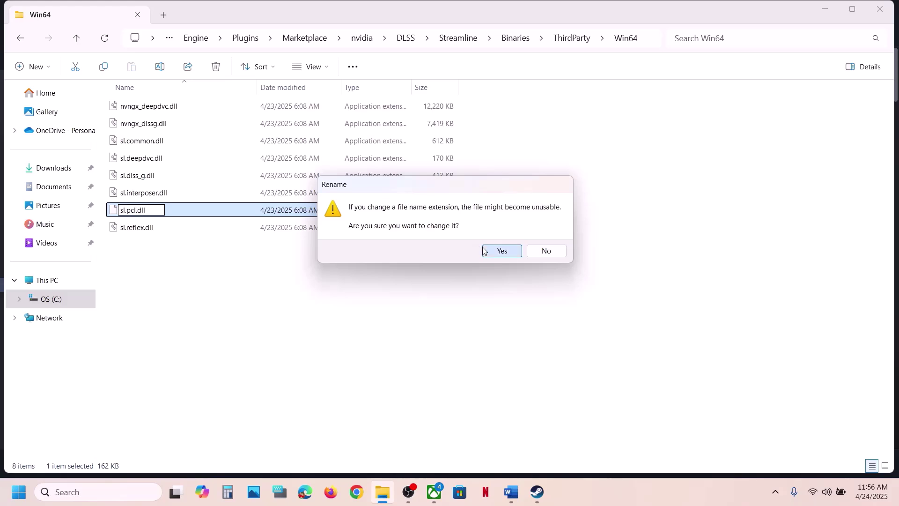
pyautogui.click(489, 250)
pyautogui.press('Return')
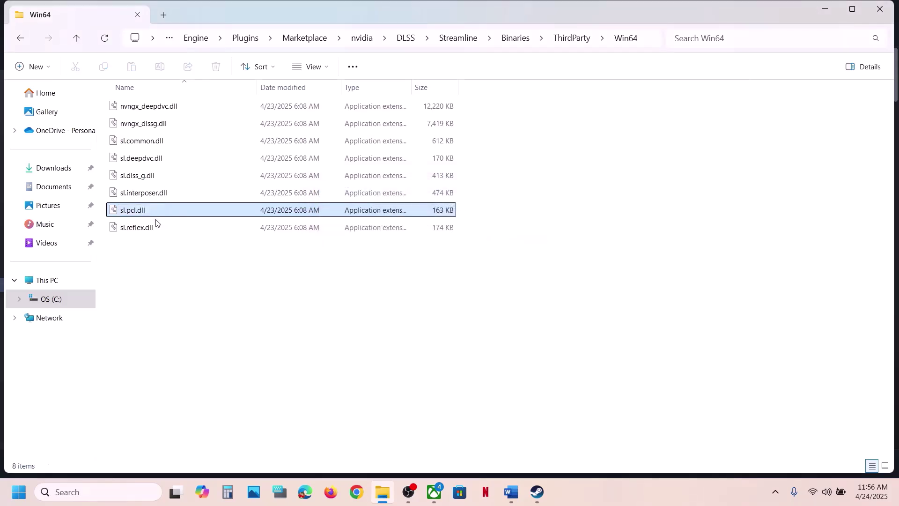
# Step: Back up sl.pcl.dll by copying it to the desktop, replacing the existing file there
pyautogui.rightClick(188, 216)
pyautogui.click(209, 200)
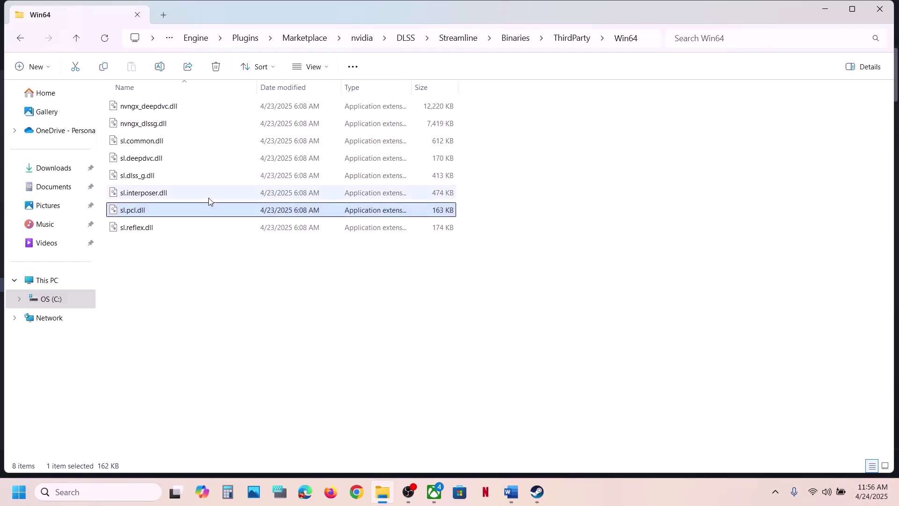
pyautogui.rightClick(180, 211)
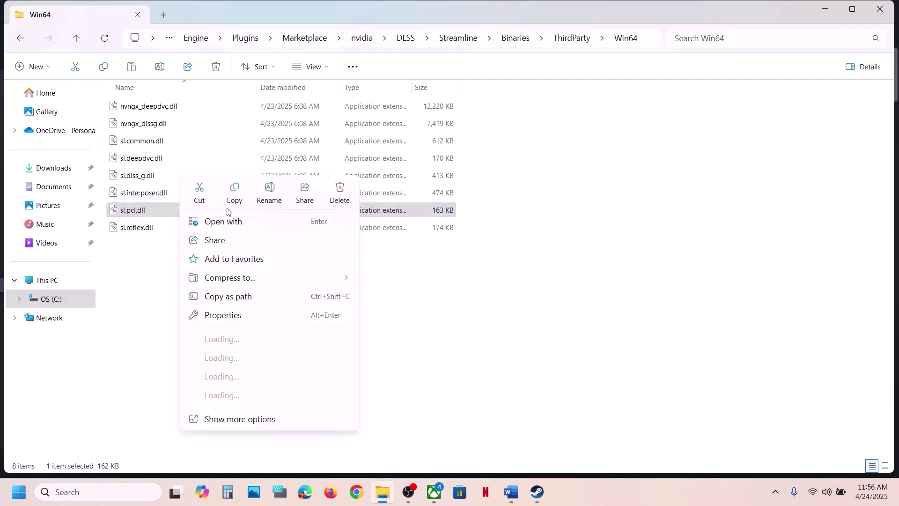
pyautogui.click(244, 189)
pyautogui.press('super+d')
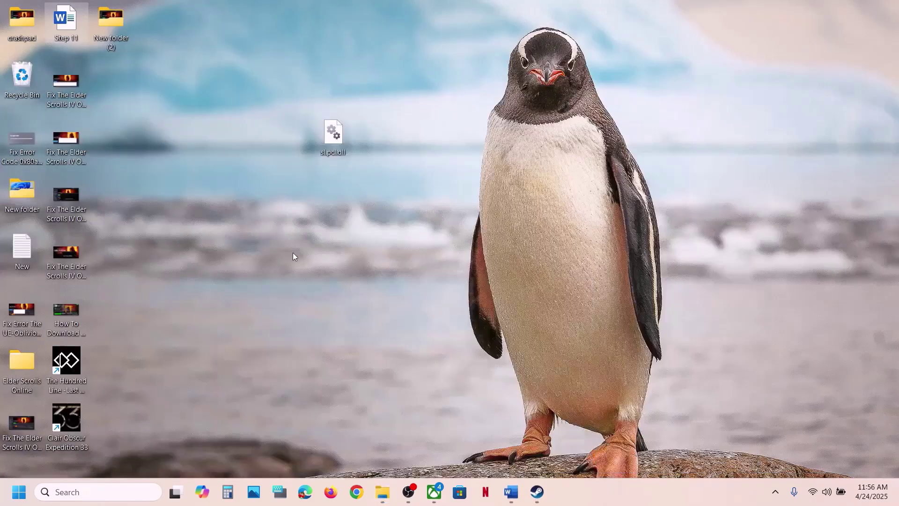
pyautogui.hotkey('ctrl', 'v')
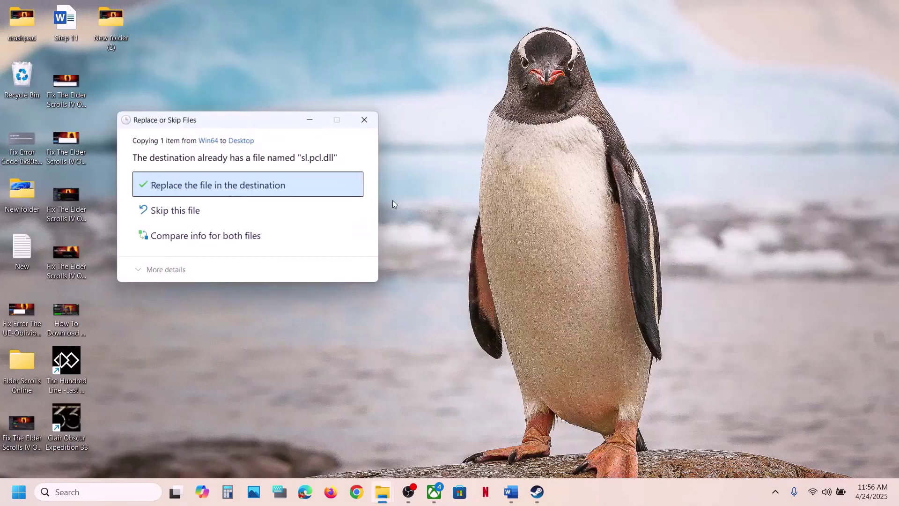
pyautogui.click(220, 185)
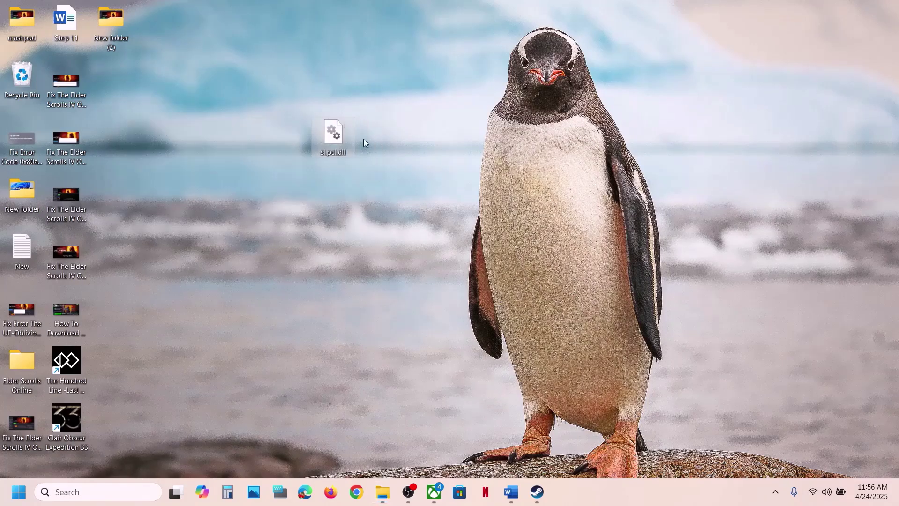
# Step: Return to the Win64 folder in File Explorer and rename sl.pcl.dll to sl.pcl.dll.old
pyautogui.click(383, 500)
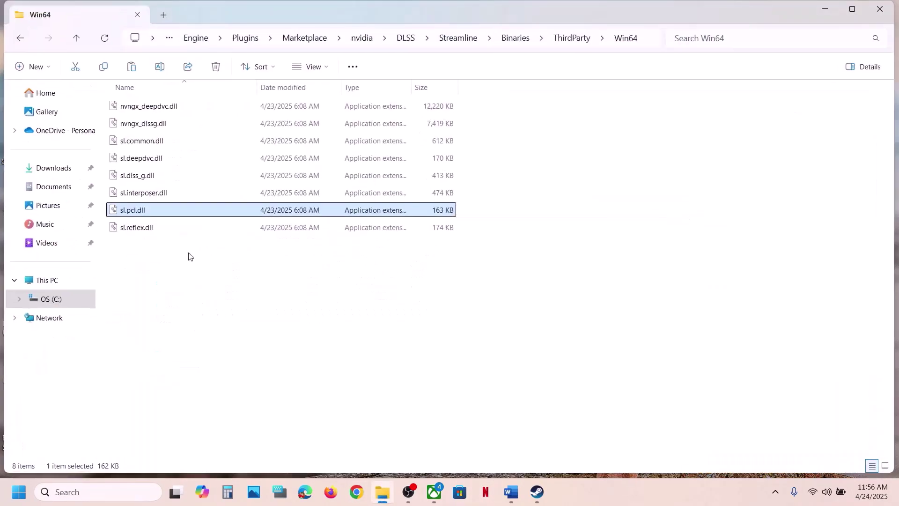
pyautogui.rightClick(148, 217)
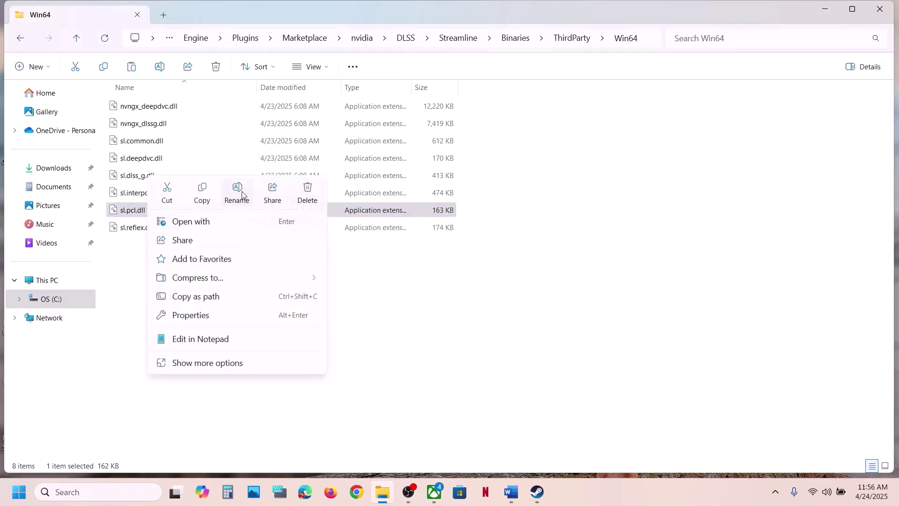
pyautogui.click(236, 193)
pyautogui.click(160, 209)
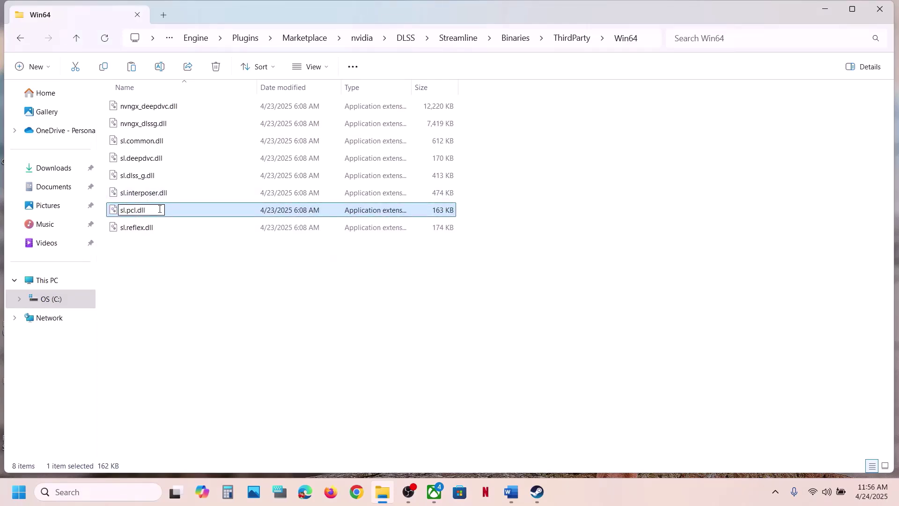
pyautogui.write('.old')
pyautogui.press('Return')
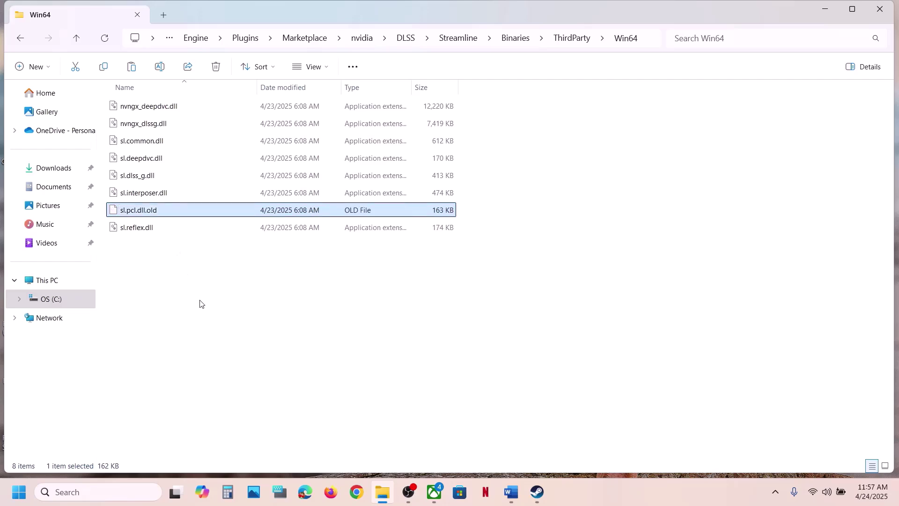
pyautogui.click(199, 303)
# Step: Switch to the Word guide and review the XboxGames folder path listed under Step 1, highlighting its subfolders
pyautogui.click(516, 500)
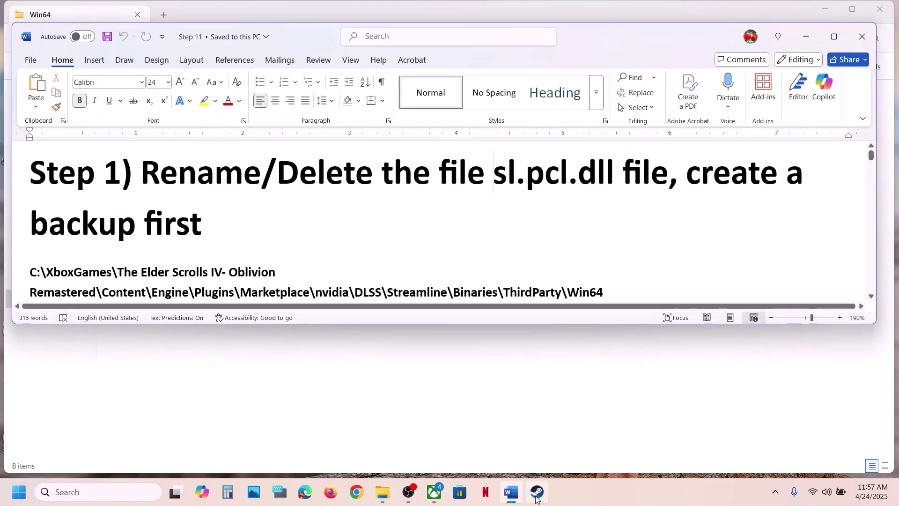
pyautogui.click(537, 492)
pyautogui.click(514, 499)
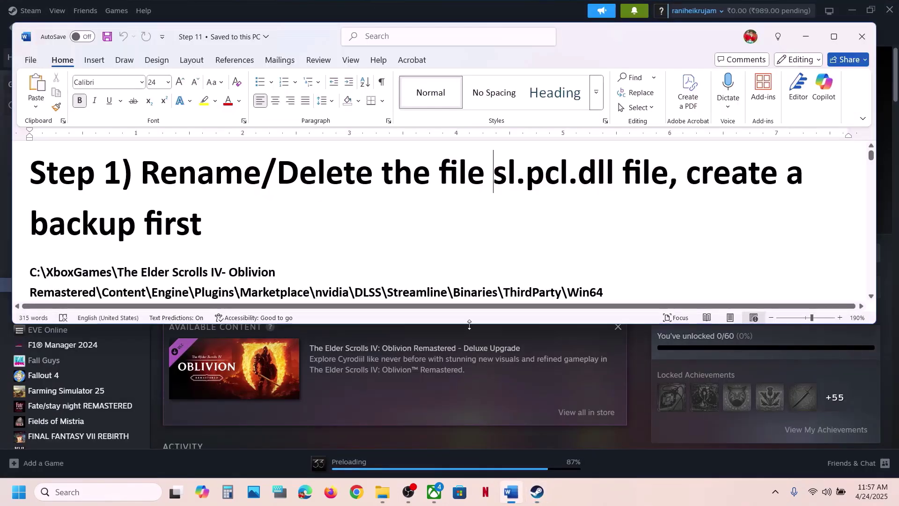
pyautogui.scroll(-5, 367, 239)
pyautogui.scroll(3, 367, 239)
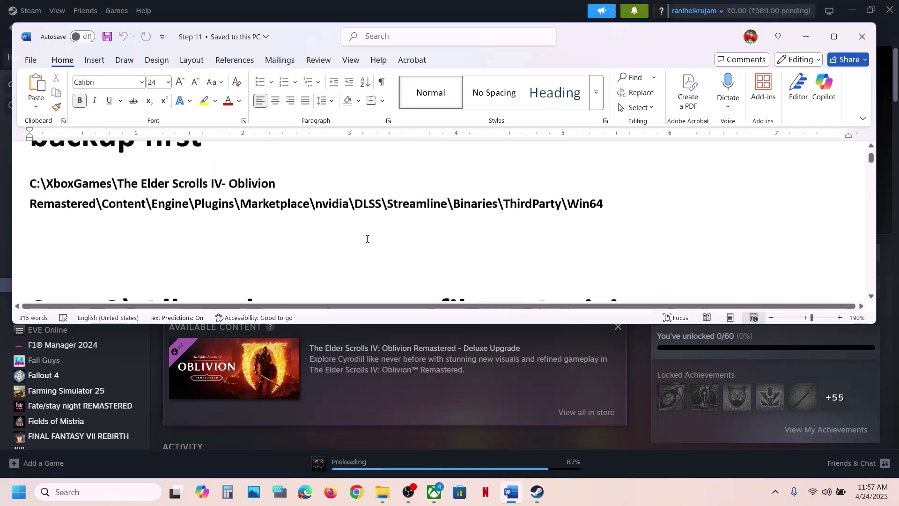
pyautogui.moveTo(111, 248); pyautogui.dragTo(517, 273)
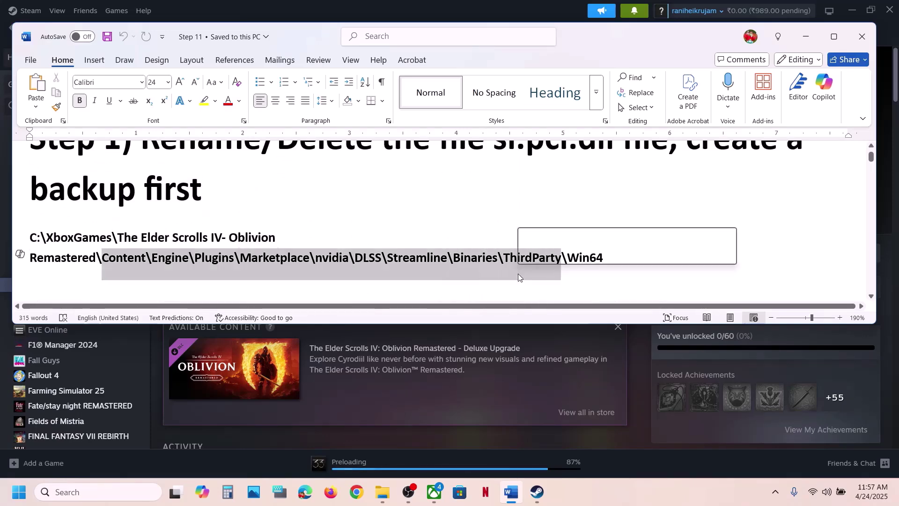
# Step: From the Xbox app, browse the installed files of The Elder Scrolls IV: Oblivion Remastered and open its folder inside XboxGames
pyautogui.click(434, 491)
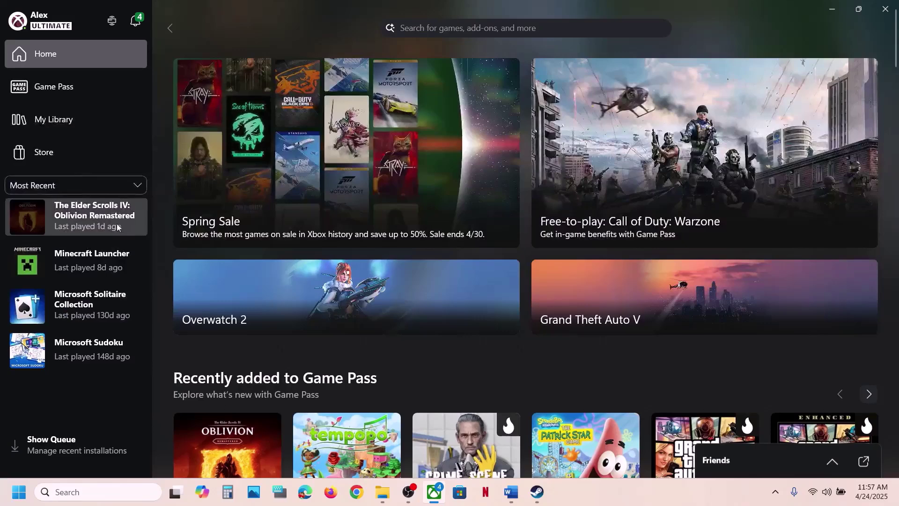
pyautogui.moveTo(98, 225)
pyautogui.click(127, 212)
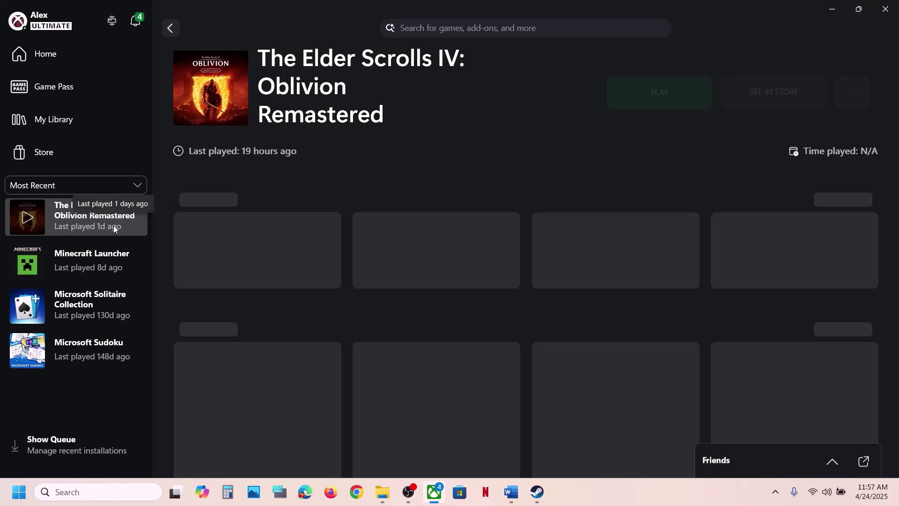
pyautogui.rightClick(113, 226)
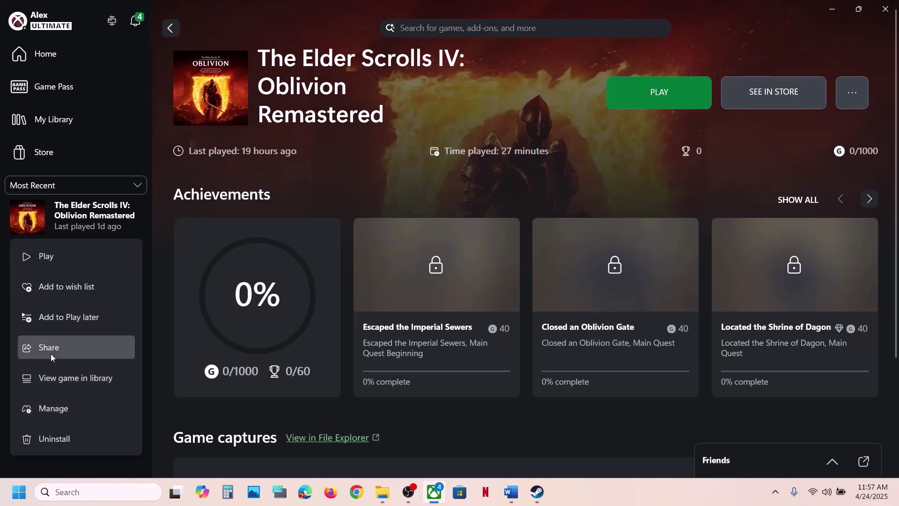
pyautogui.click(65, 409)
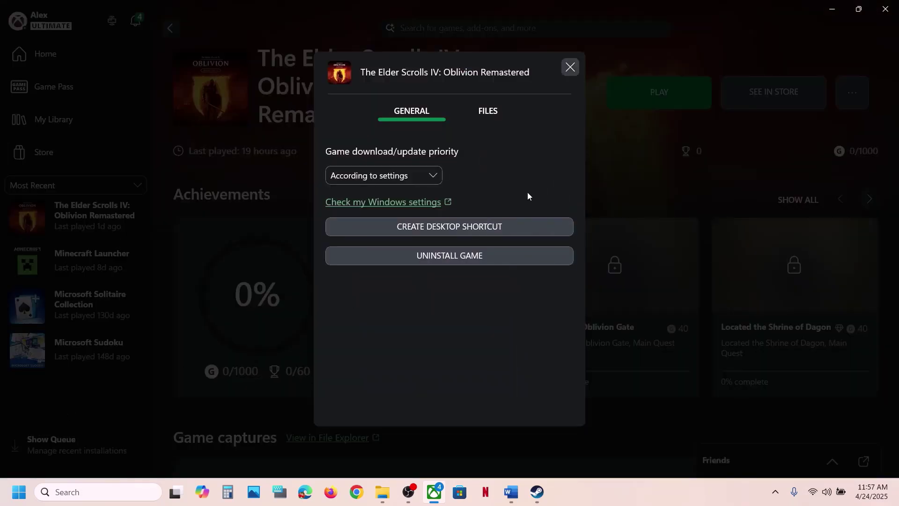
pyautogui.click(477, 110)
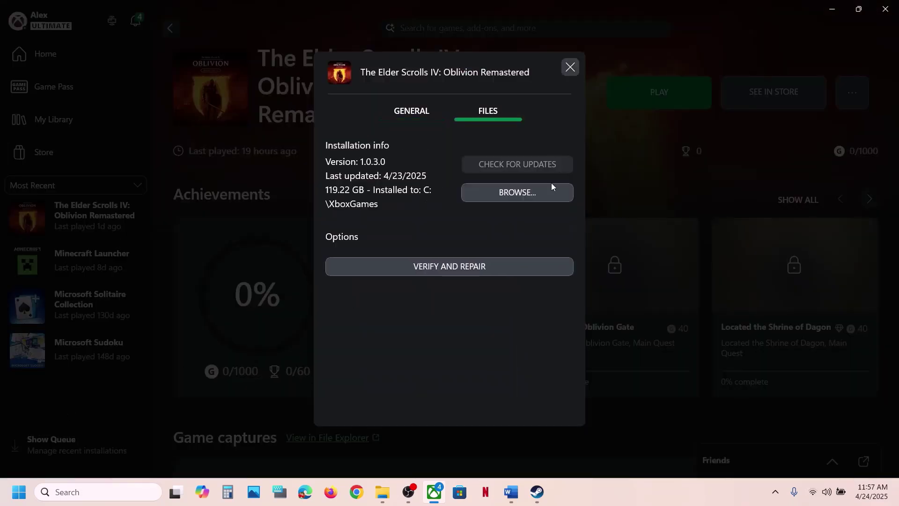
pyautogui.click(523, 194)
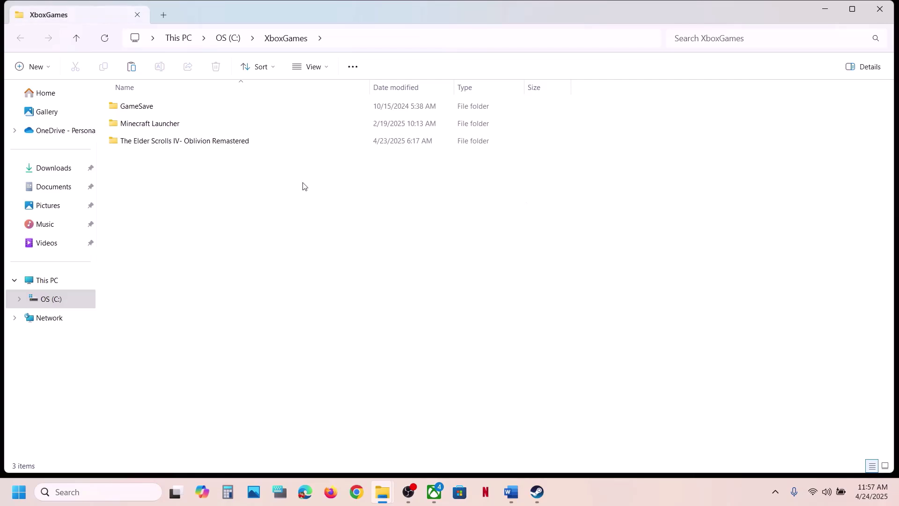
pyautogui.doubleClick(166, 141)
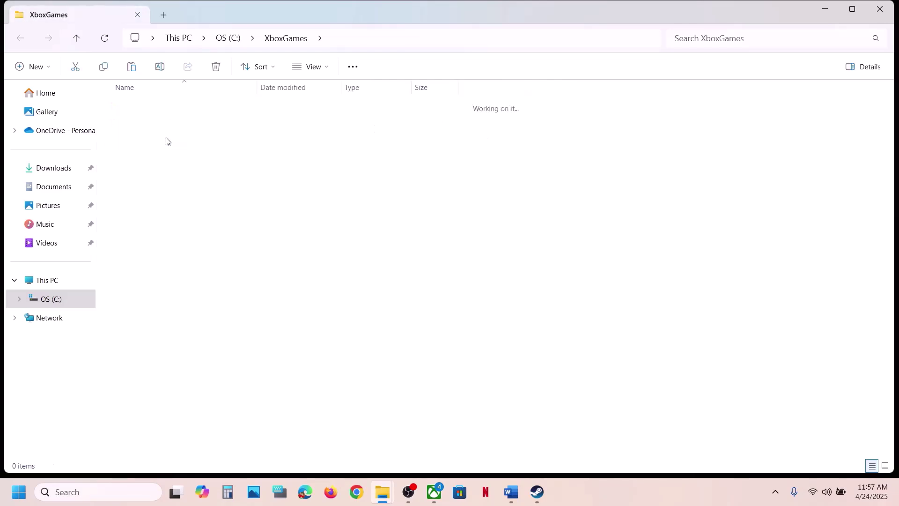
# Step: Navigate through the game's Content\Engine\Plugins\Marketplace\nvidia\DLSS\Streamline\Binaries\ThirdParty folders to open Win64 in the Xbox installation
pyautogui.doubleClick(148, 113)
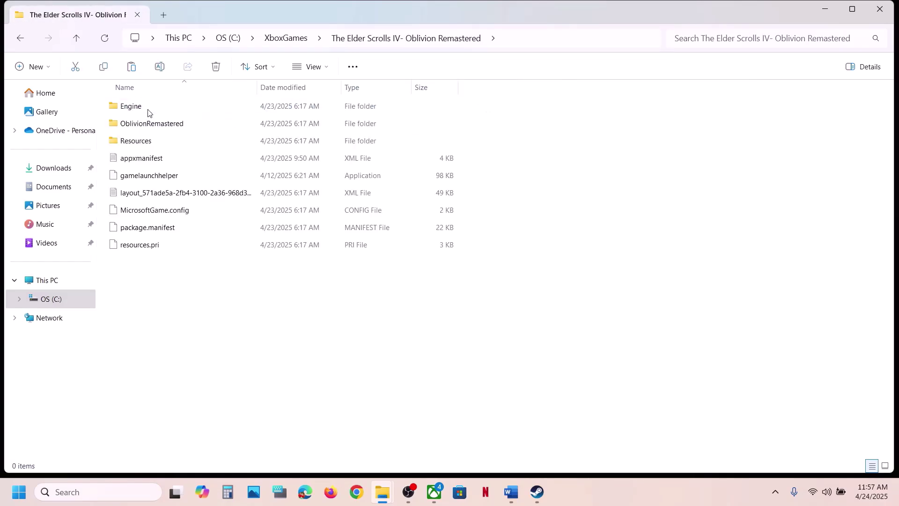
pyautogui.doubleClick(148, 113)
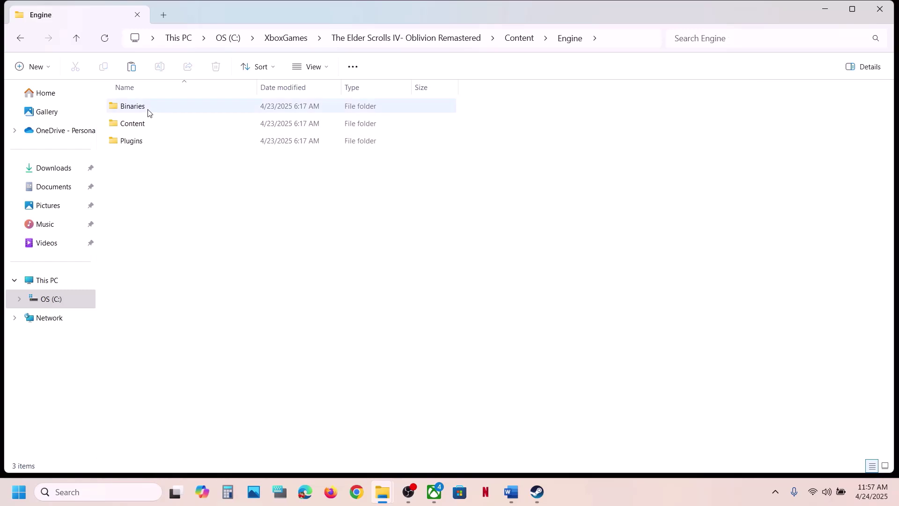
pyautogui.doubleClick(136, 142)
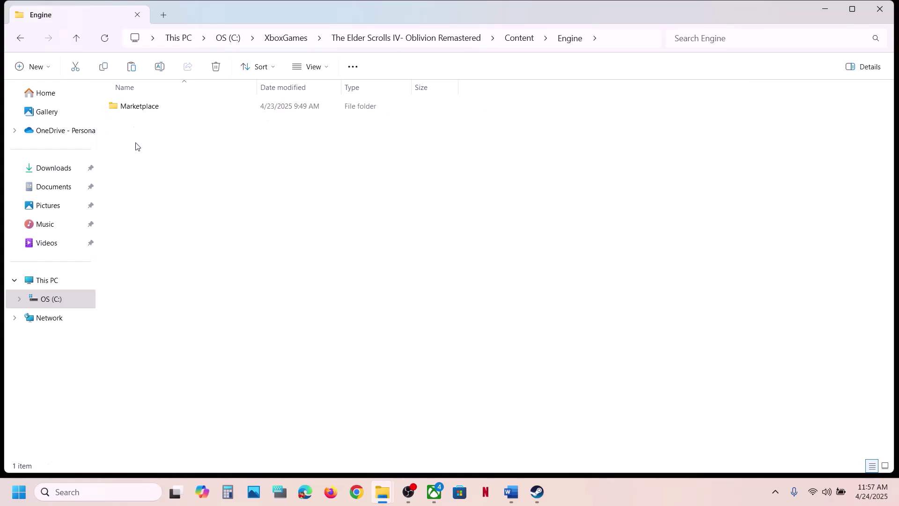
pyautogui.doubleClick(138, 108)
pyautogui.doubleClick(138, 108)
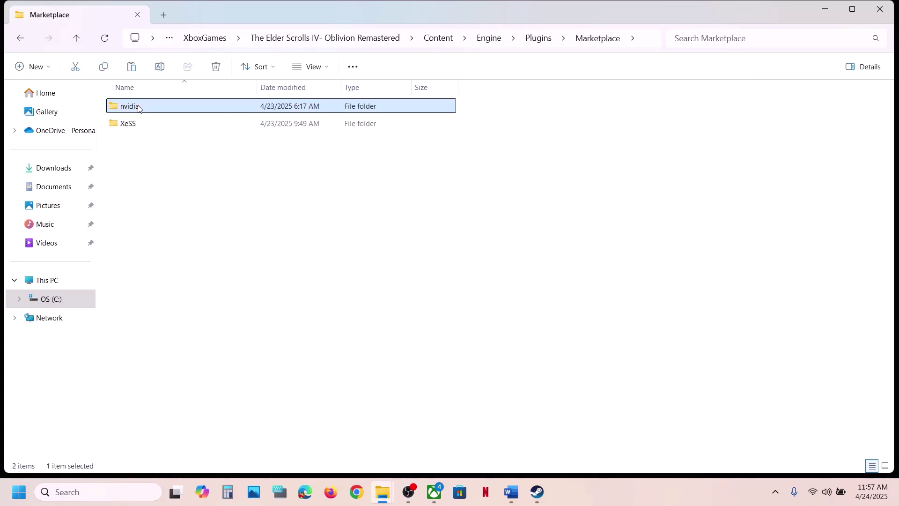
pyautogui.doubleClick(138, 108)
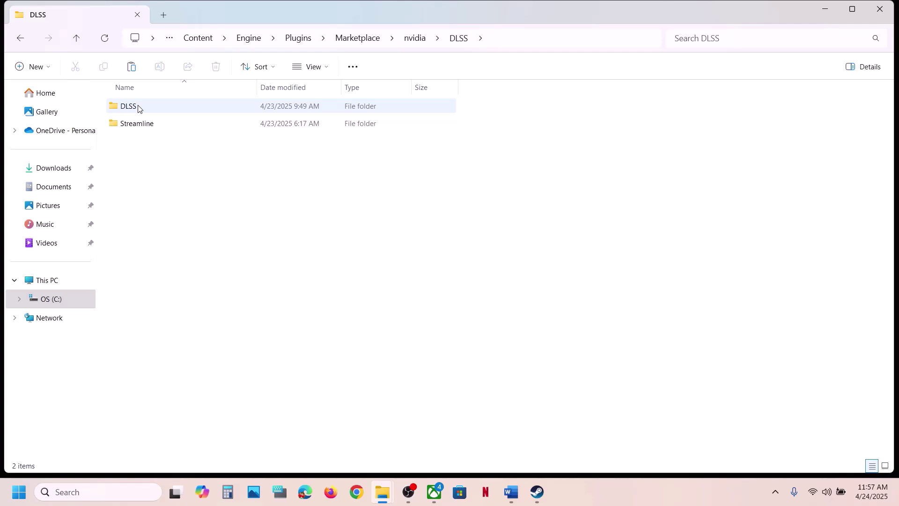
pyautogui.doubleClick(136, 124)
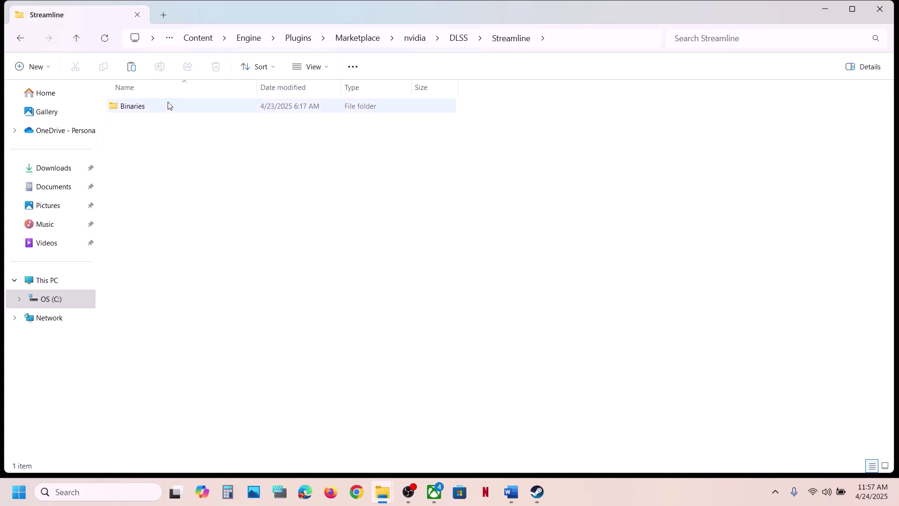
pyautogui.doubleClick(168, 106)
pyautogui.doubleClick(169, 106)
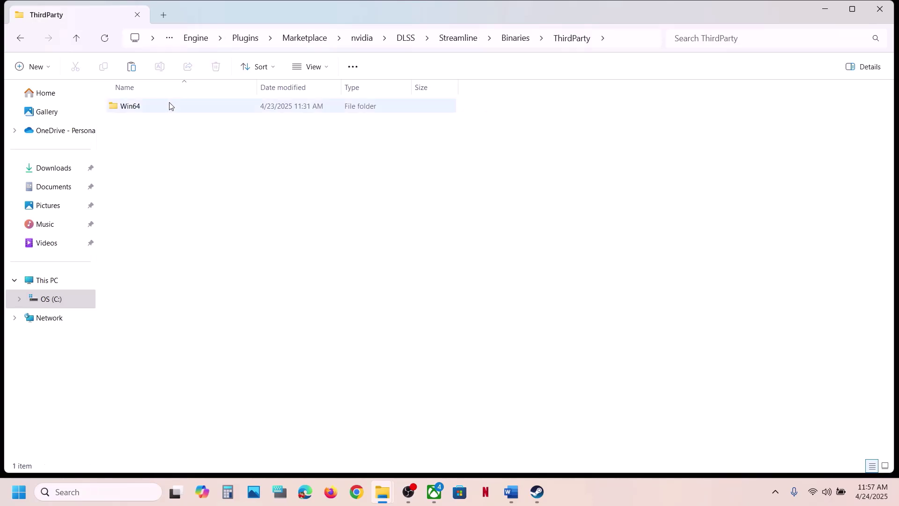
pyautogui.doubleClick(180, 110)
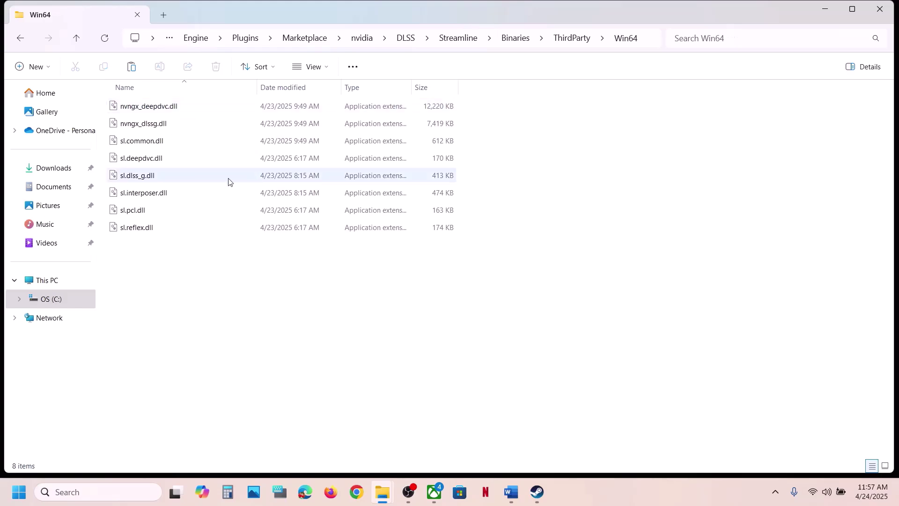
pyautogui.click(150, 214)
pyautogui.rightClick(150, 211)
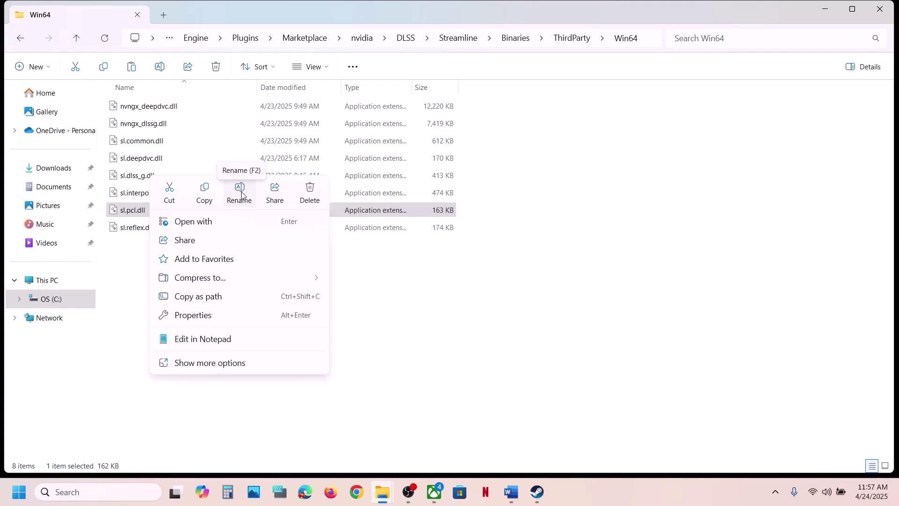
pyautogui.click(136, 272)
pyautogui.click(135, 272)
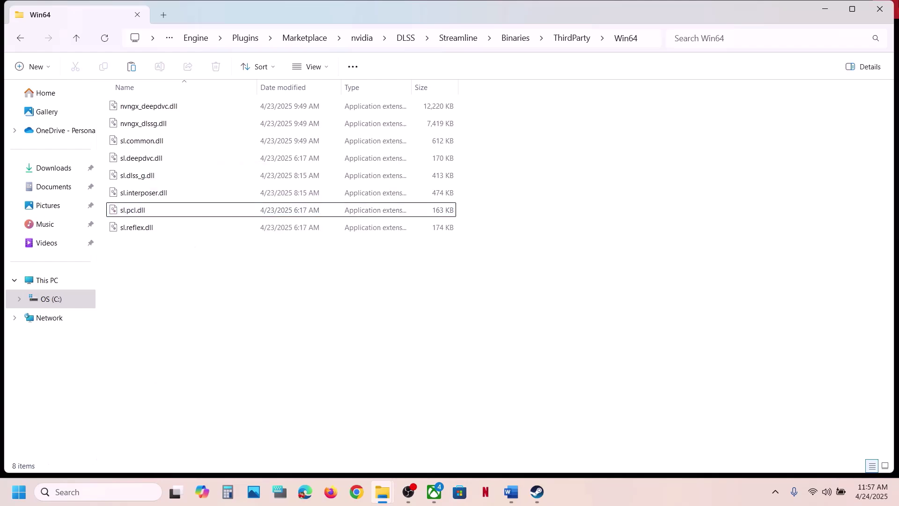
# Step: Close the Win64 folder and the game's file dialog, and review Step 2 in the Word guide about antivirus, Windows Security and firewall
pyautogui.click(879, 7)
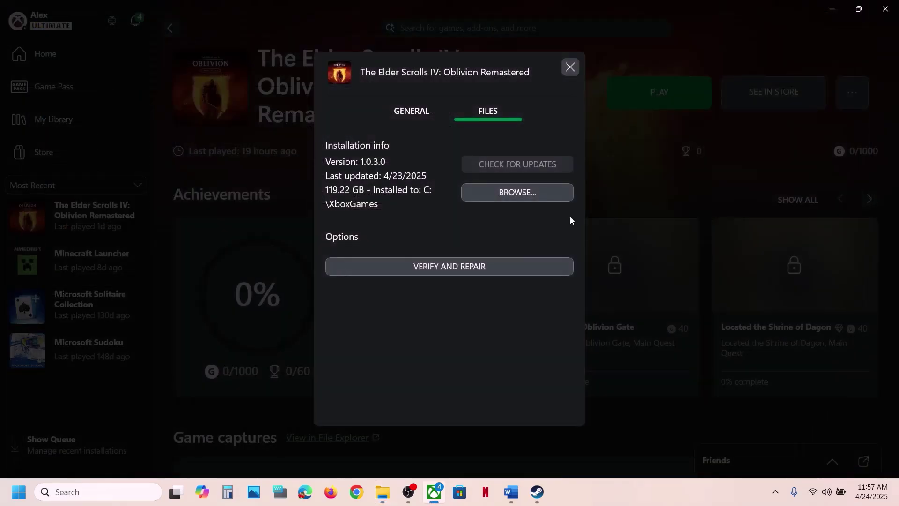
pyautogui.click(570, 65)
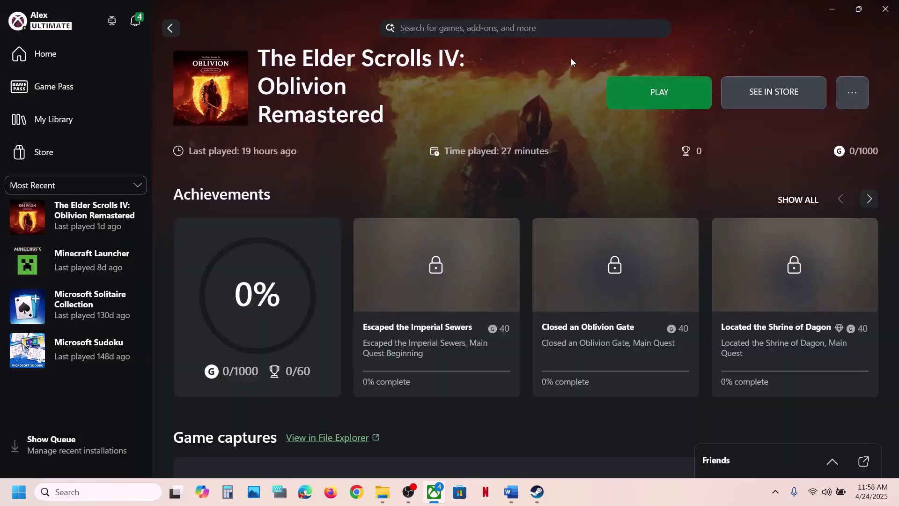
pyautogui.click(511, 504)
pyautogui.scroll(-3, 373, 268)
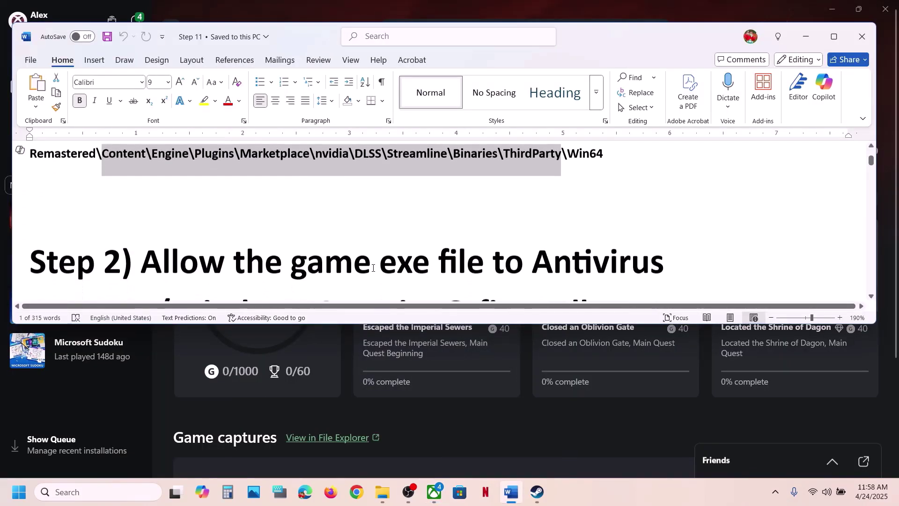
pyautogui.scroll(-2, 372, 268)
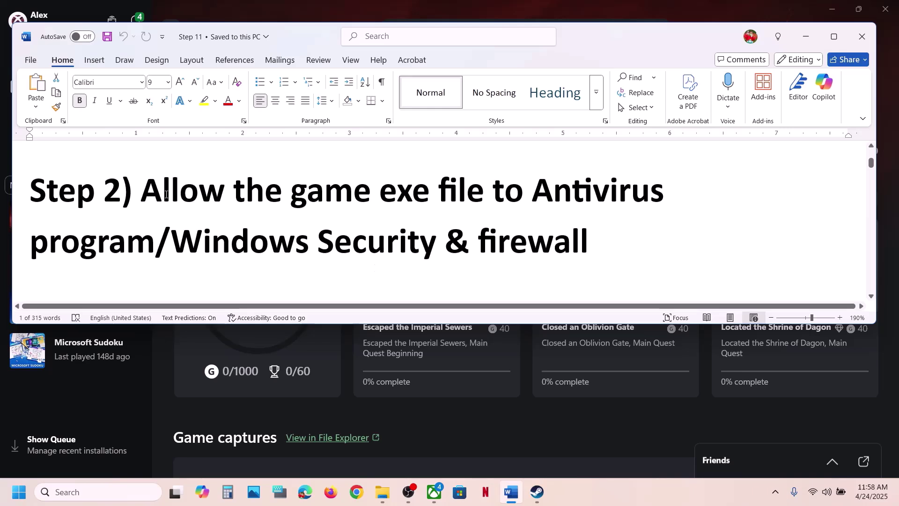
pyautogui.moveTo(150, 196); pyautogui.dragTo(155, 246)
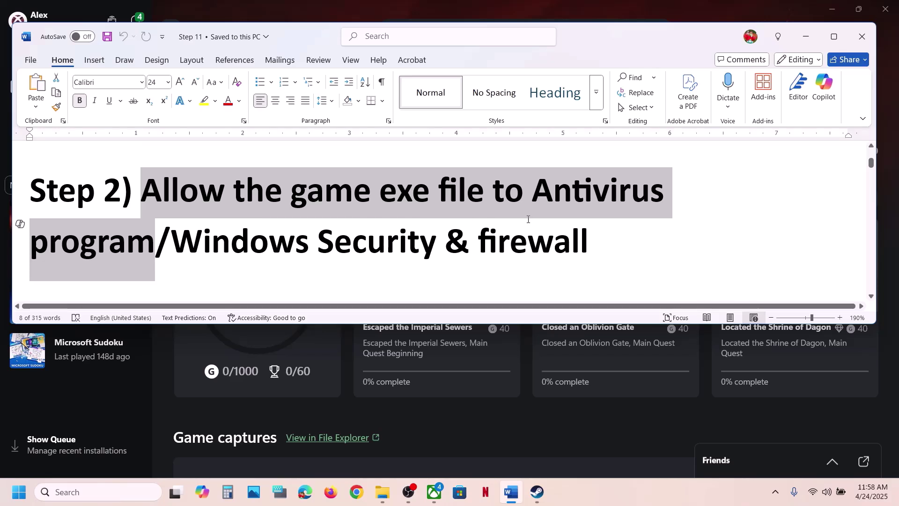
pyautogui.moveTo(282, 241); pyautogui.dragTo(450, 251)
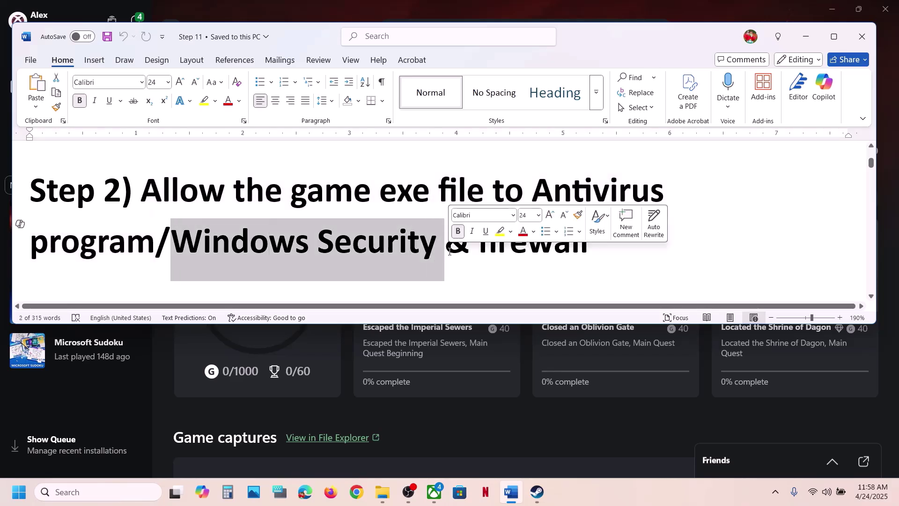
# Step: From Windows Settings, open the Windows Security protection history and examine which app the latest Protected folder access blocked entry names
pyautogui.press('super+i')
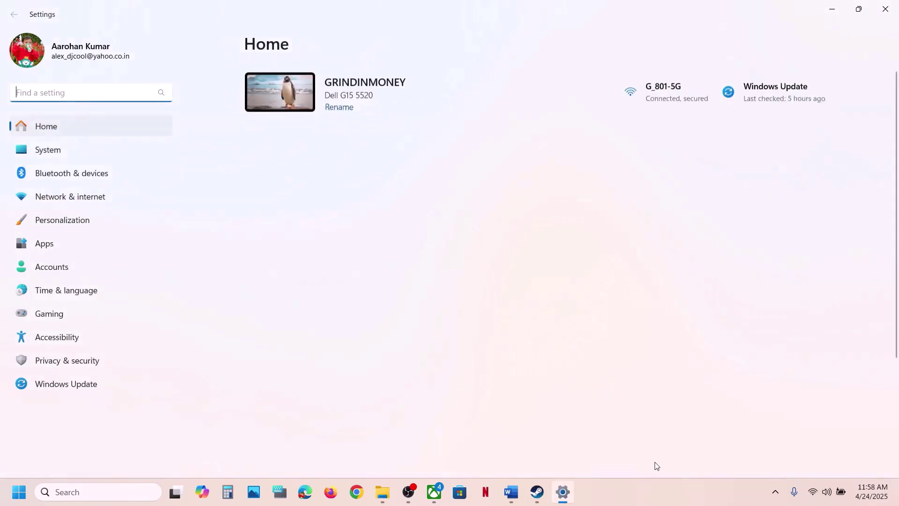
pyautogui.click(124, 355)
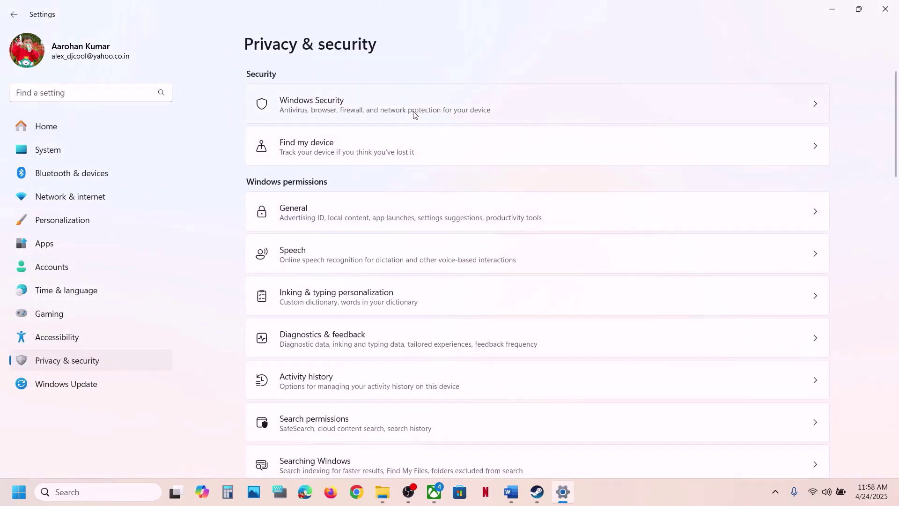
pyautogui.click(383, 112)
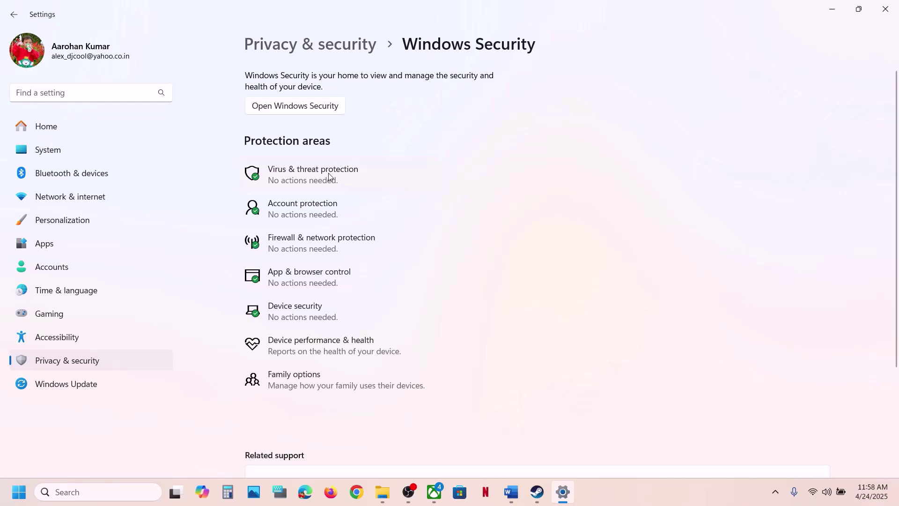
pyautogui.click(328, 172)
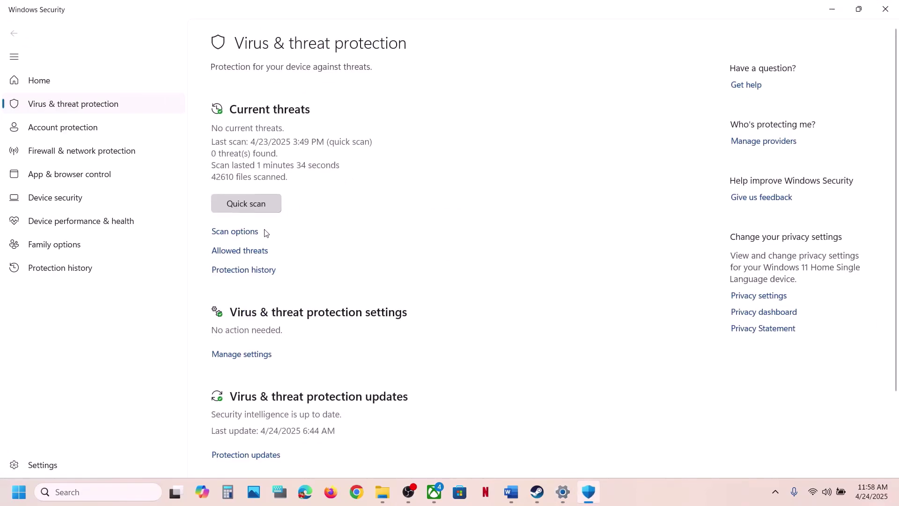
pyautogui.click(248, 270)
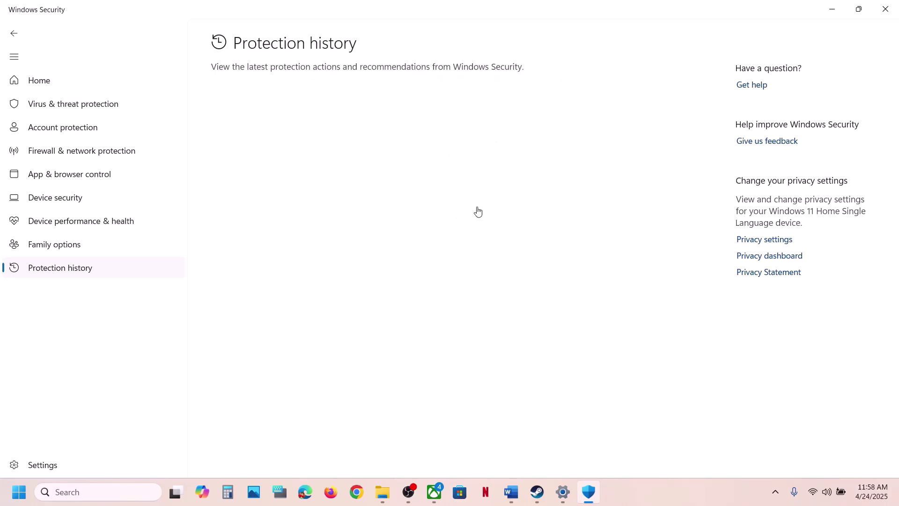
pyautogui.click(648, 486)
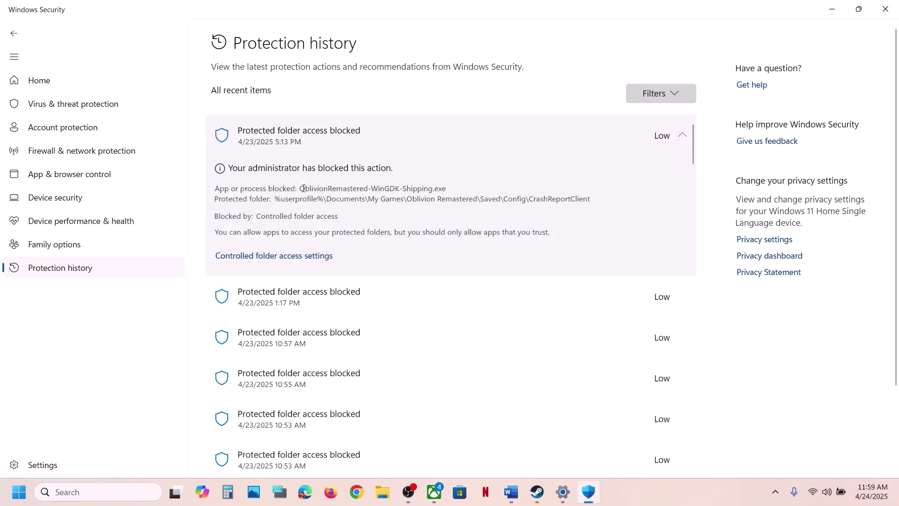
pyautogui.moveTo(304, 188); pyautogui.dragTo(442, 191)
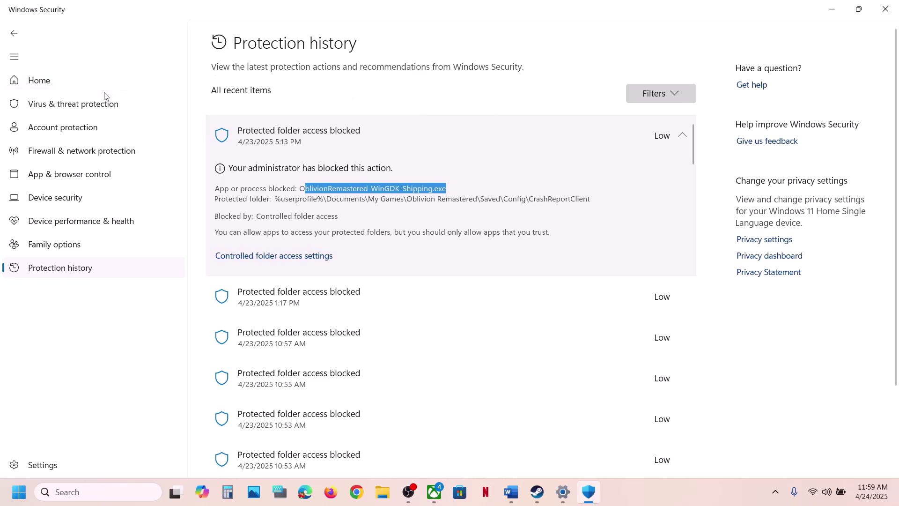
# Step: Open the list of apps allowed through Controlled folder access in the Ransomware protection settings
pyautogui.click(81, 105)
pyautogui.scroll(-3, 333, 259)
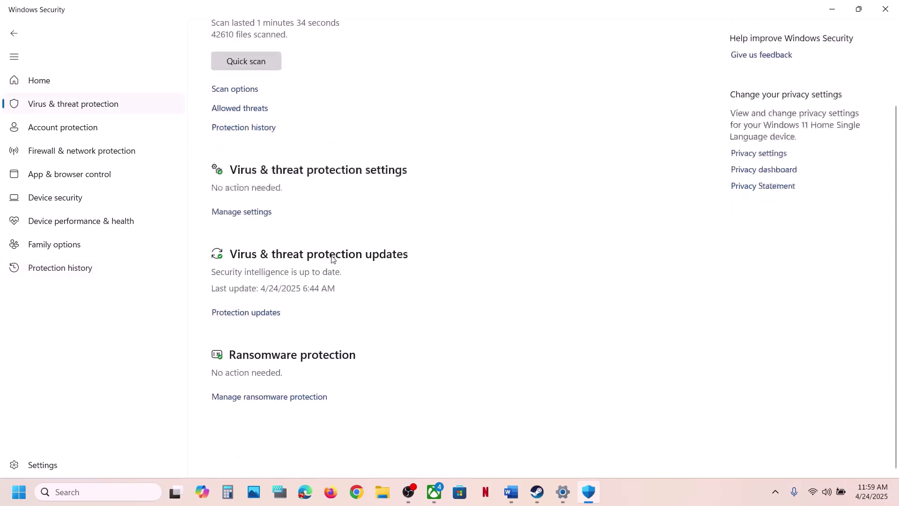
pyautogui.click(278, 441)
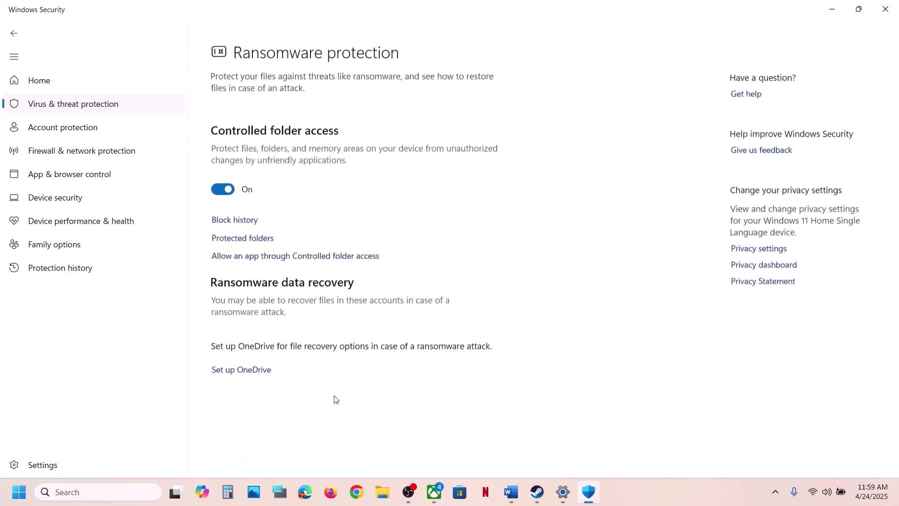
pyautogui.click(332, 248)
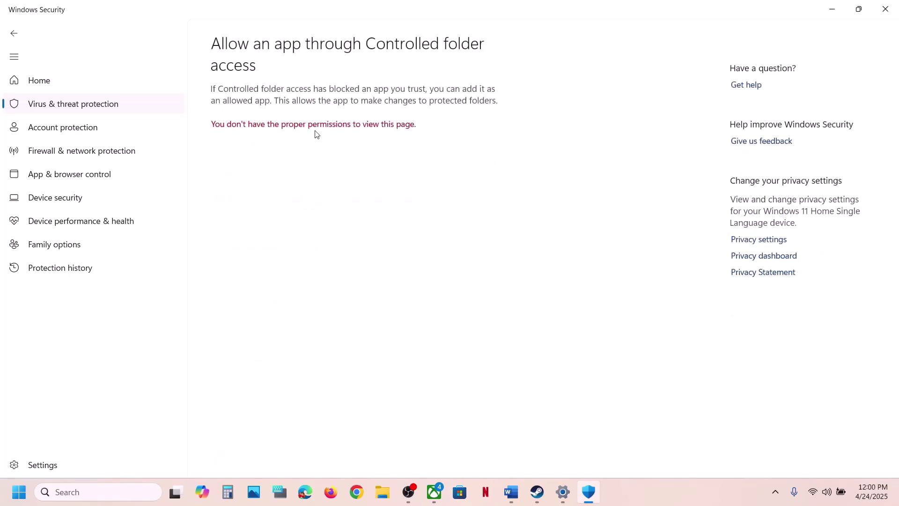
# Step: Add the OblivionRemastered application from Steam's Oblivion Remastered folder to the apps allowed through Controlled folder access
pyautogui.scroll(-2, 315, 135)
pyautogui.click(301, 42)
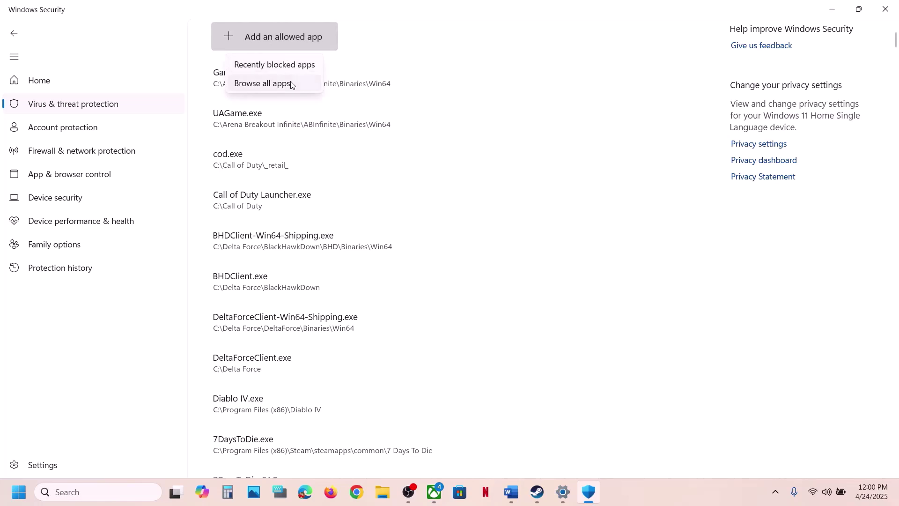
pyautogui.click(291, 84)
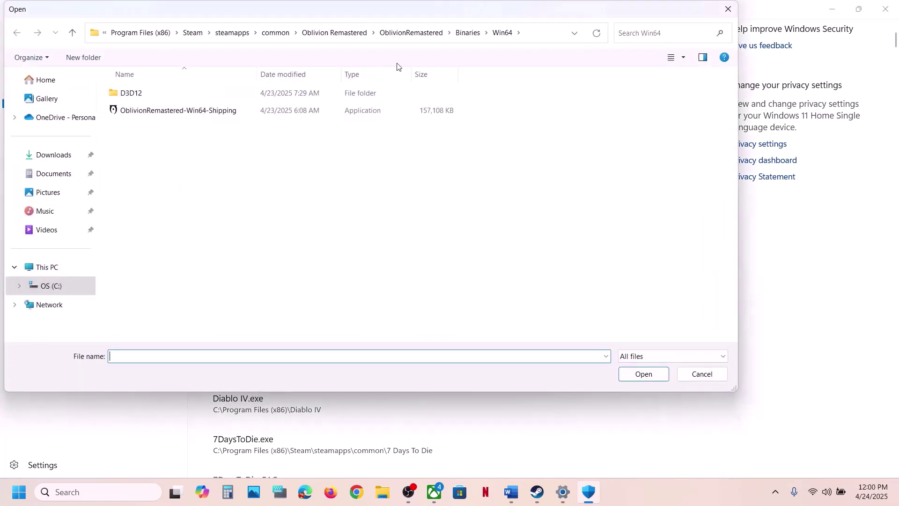
pyautogui.click(336, 33)
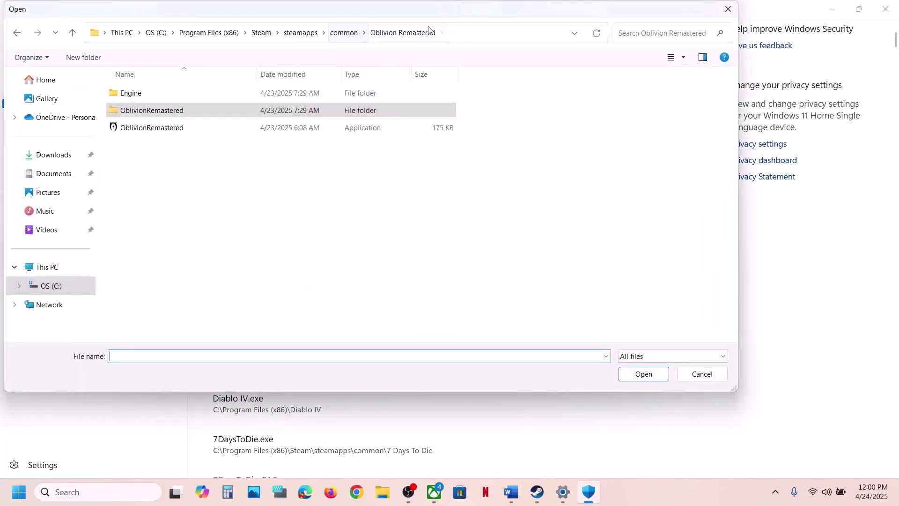
pyautogui.click(475, 32)
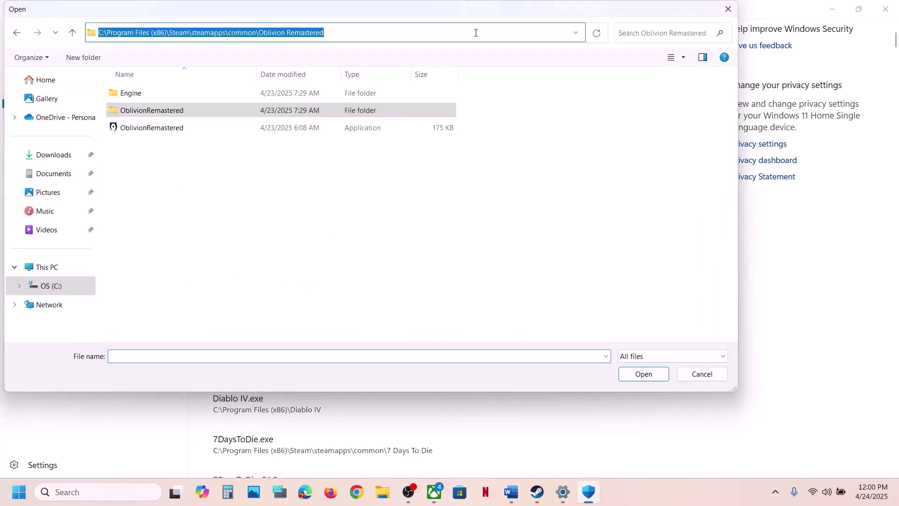
pyautogui.click(159, 127)
pyautogui.click(645, 374)
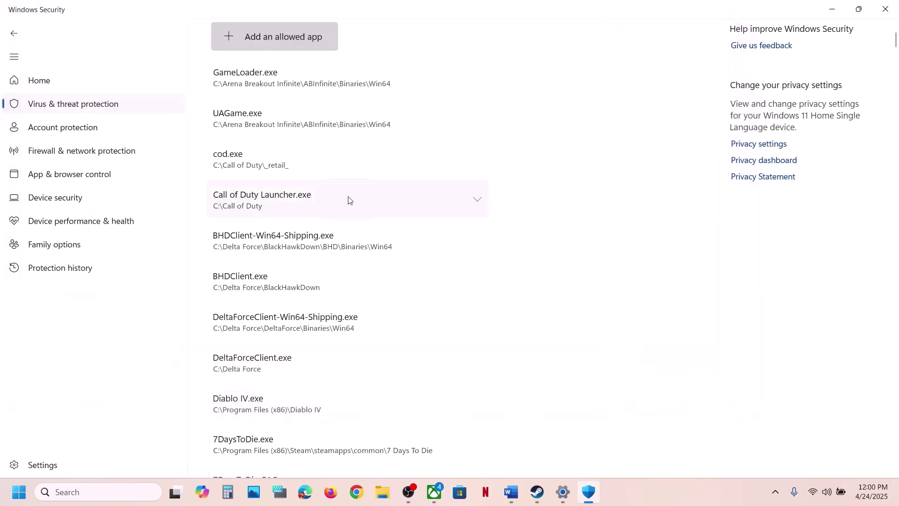
# Step: Add OblivionRemastered-Win64-Shipping from the Steam game's OblivionRemastered\Binaries\Win64 folder as another allowed app
pyautogui.click(277, 47)
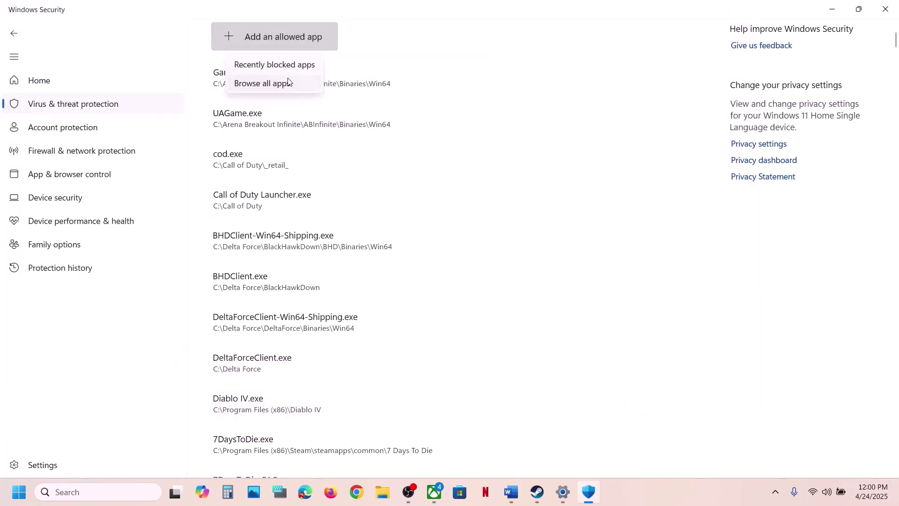
pyautogui.click(289, 82)
pyautogui.doubleClick(189, 112)
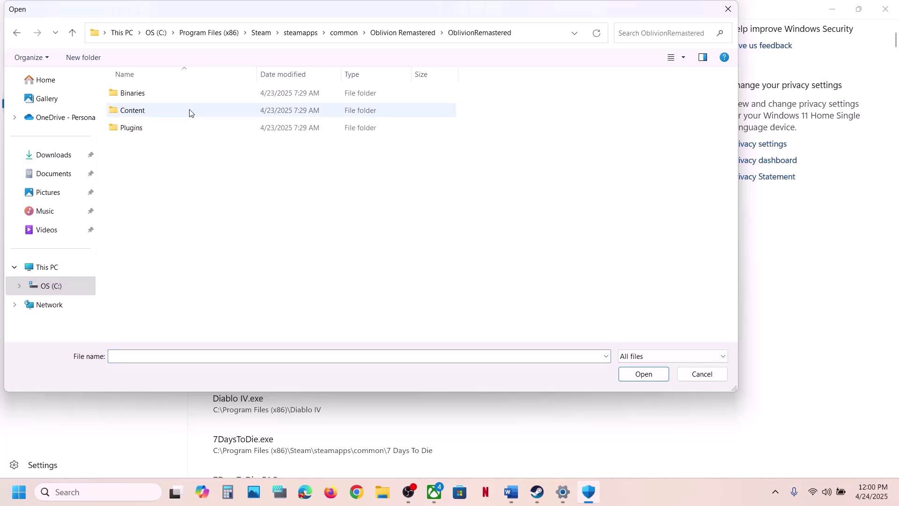
pyautogui.doubleClick(165, 93)
pyautogui.doubleClick(164, 92)
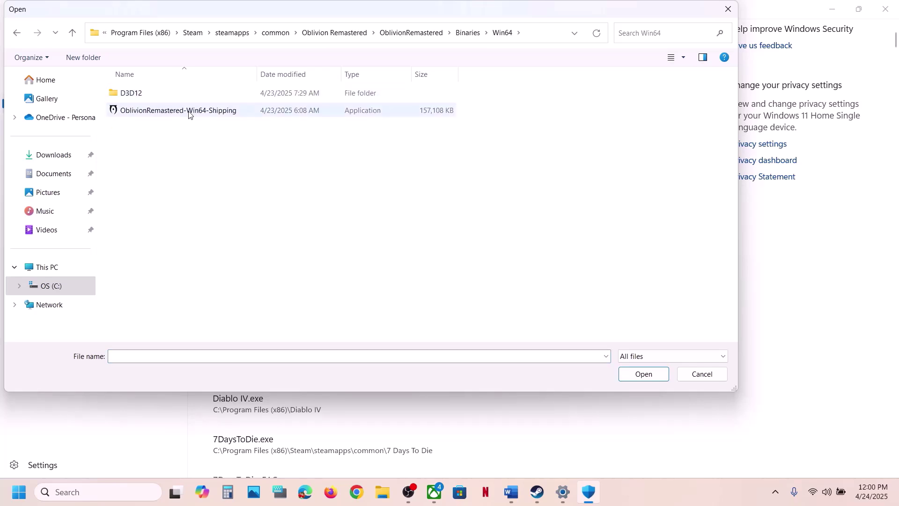
pyautogui.click(186, 115)
pyautogui.click(643, 374)
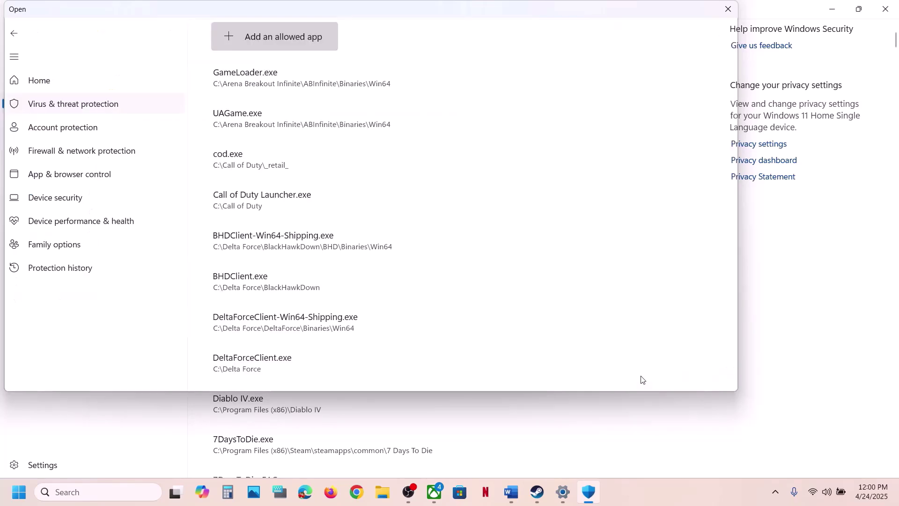
# Step: Open the Windows Defender Firewall allowed apps list from Control Panel's System and Security and make its settings changeable
pyautogui.click(141, 494)
pyautogui.write('control')
pyautogui.press('Return')
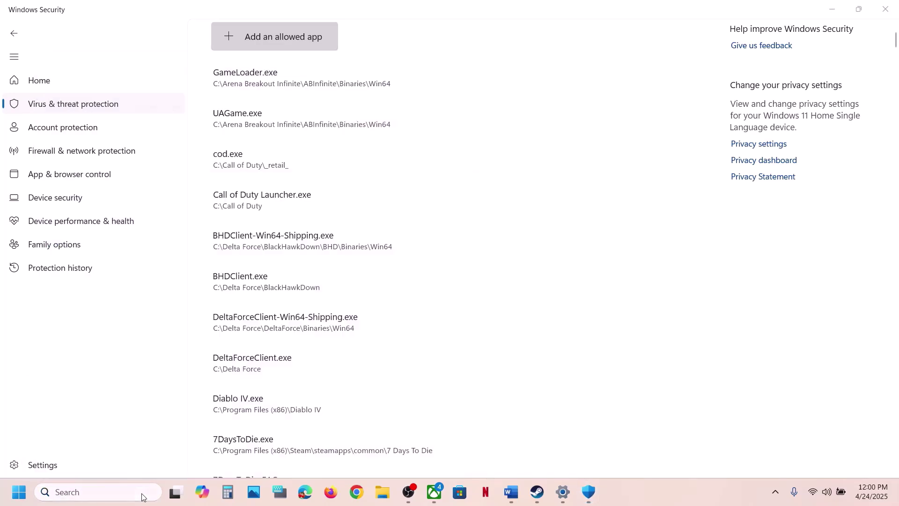
pyautogui.click(331, 96)
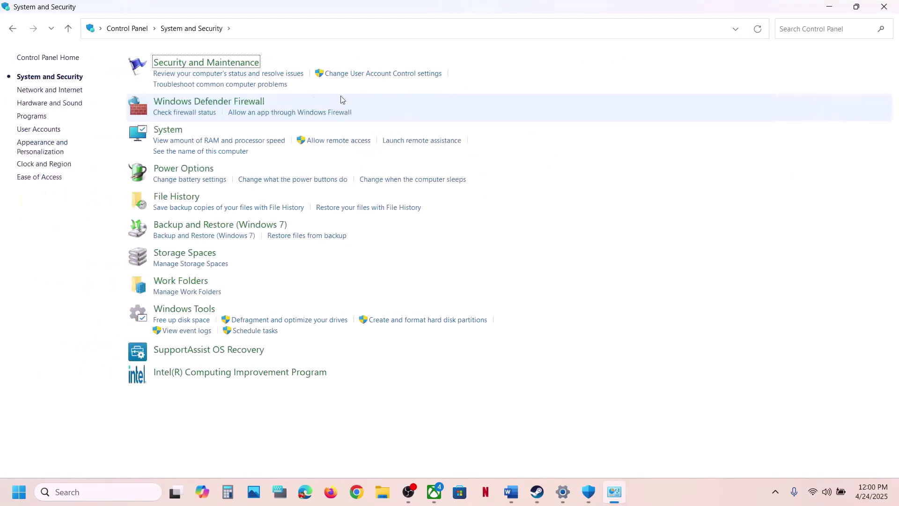
pyautogui.click(237, 102)
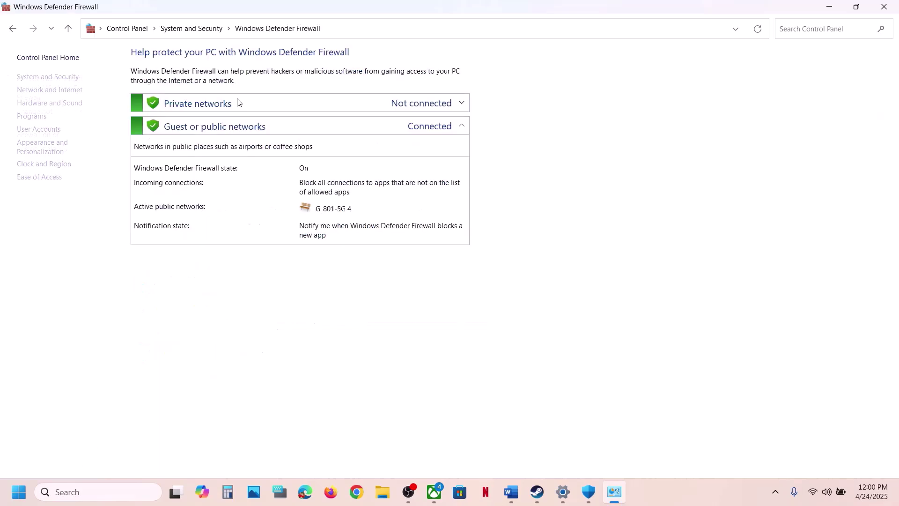
pyautogui.click(87, 89)
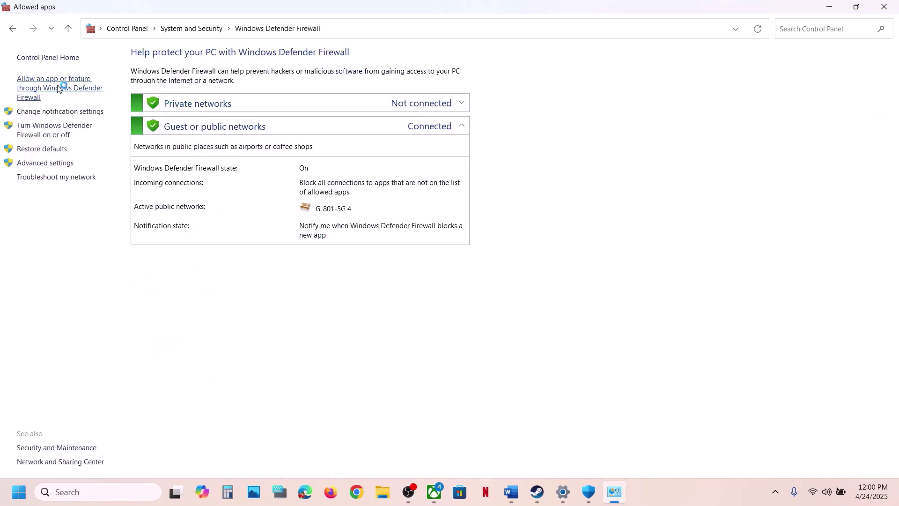
pyautogui.click(575, 93)
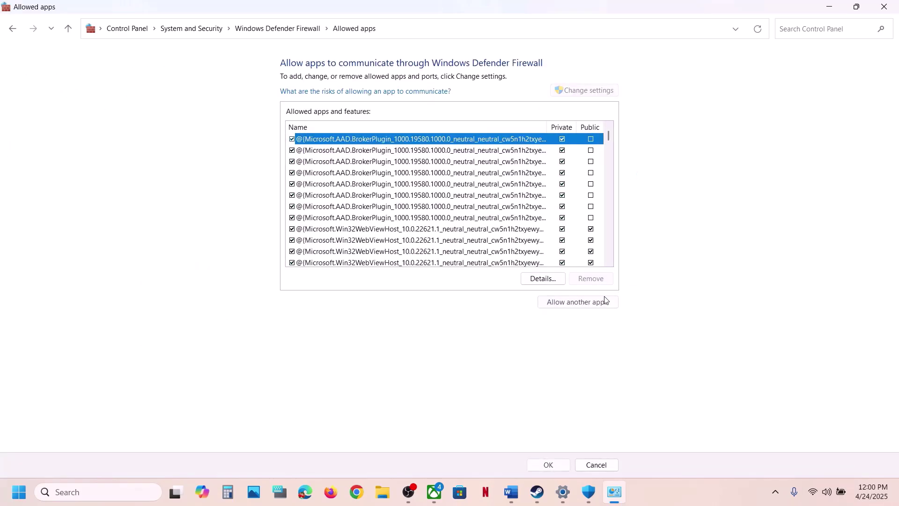
# Step: Try to add the OblivionRemastered application from Steam's Oblivion Remastered folder to the firewall's allowed apps
pyautogui.click(585, 302)
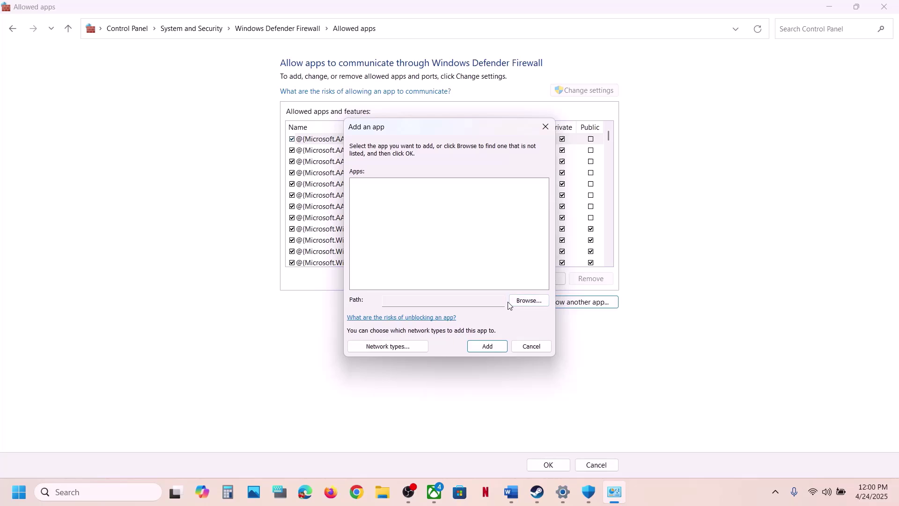
pyautogui.click(527, 302)
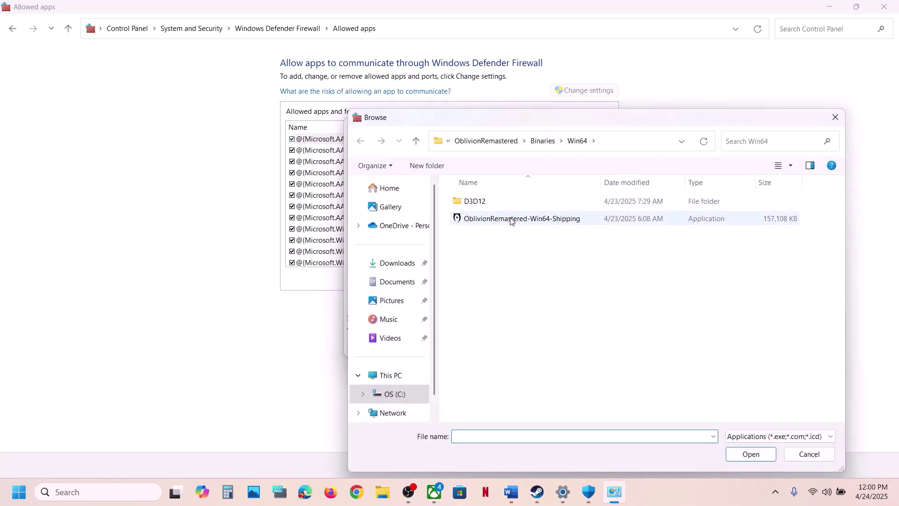
pyautogui.click(416, 142)
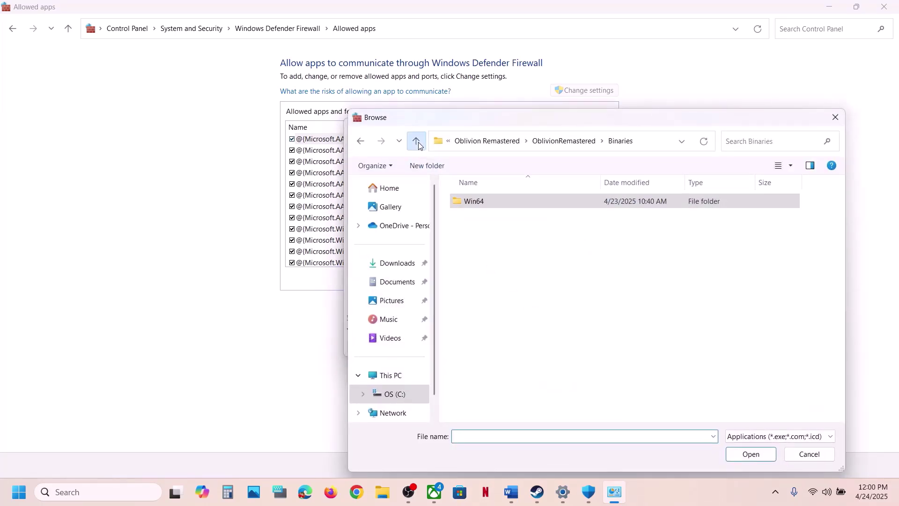
pyautogui.click(417, 143)
pyautogui.click(416, 142)
pyautogui.click(531, 237)
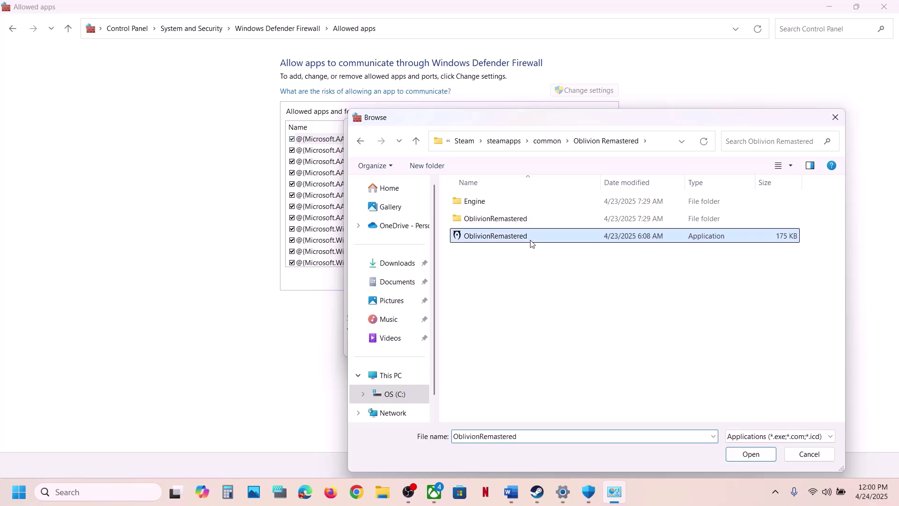
pyautogui.click(750, 454)
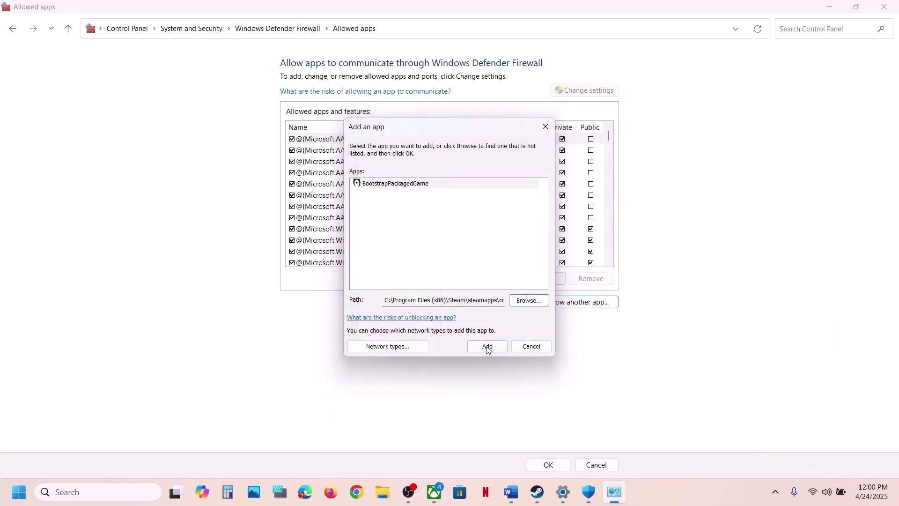
pyautogui.click(487, 347)
pyautogui.click(535, 288)
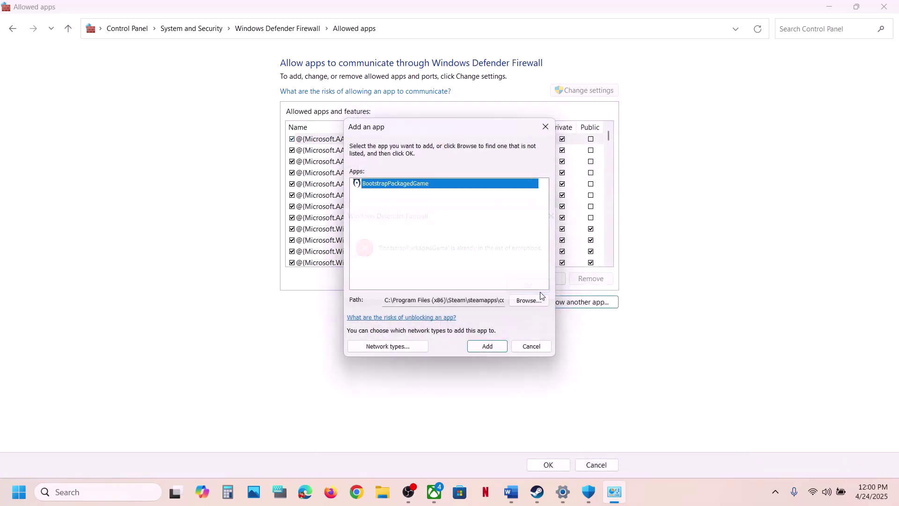
# Step: Try to add OblivionRemastered-Win64-Shipping from the game's OblivionRemastered\Binaries\Win64 folder to the firewall's allowed apps, and leave the Add an app dialog
pyautogui.click(547, 299)
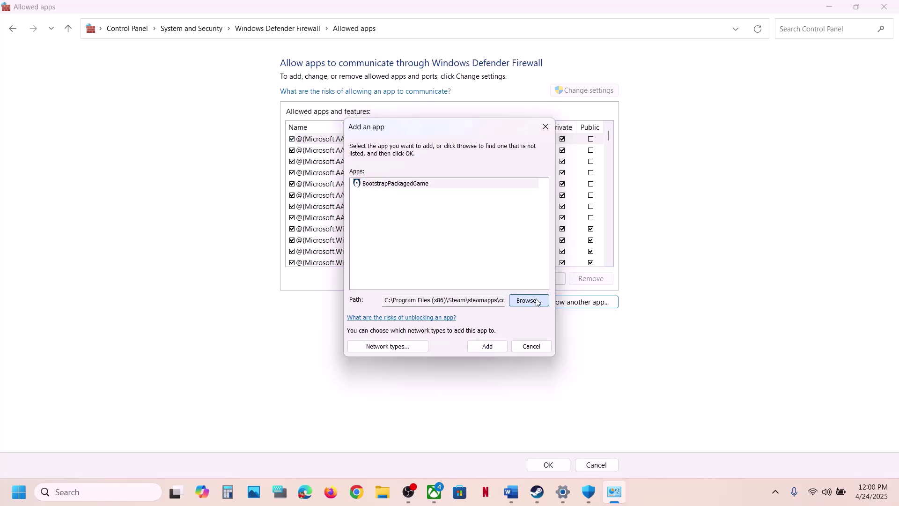
pyautogui.doubleClick(478, 215)
pyautogui.doubleClick(482, 202)
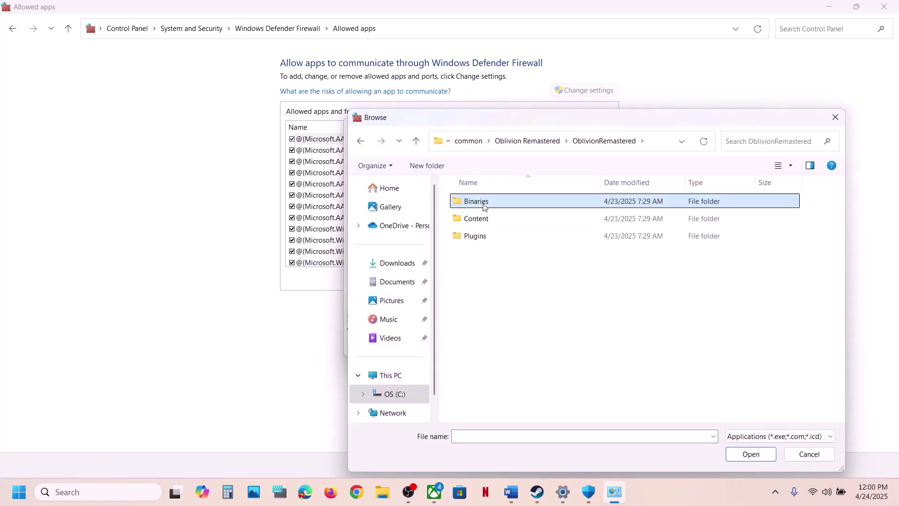
pyautogui.doubleClick(483, 203)
pyautogui.click(499, 223)
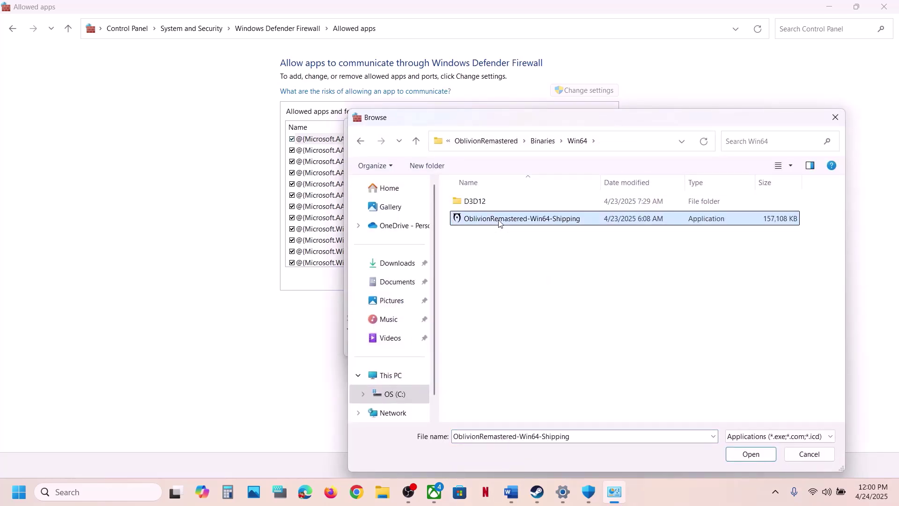
pyautogui.click(751, 453)
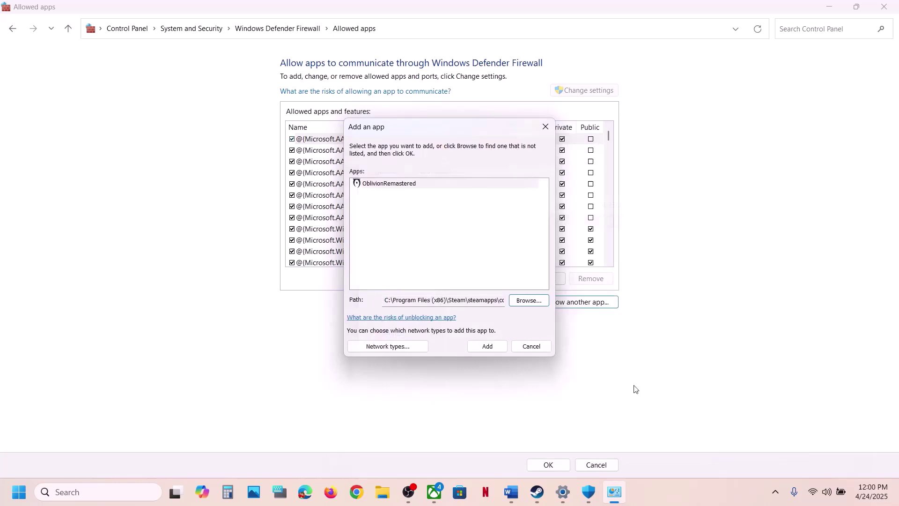
pyautogui.click(488, 347)
pyautogui.click(533, 291)
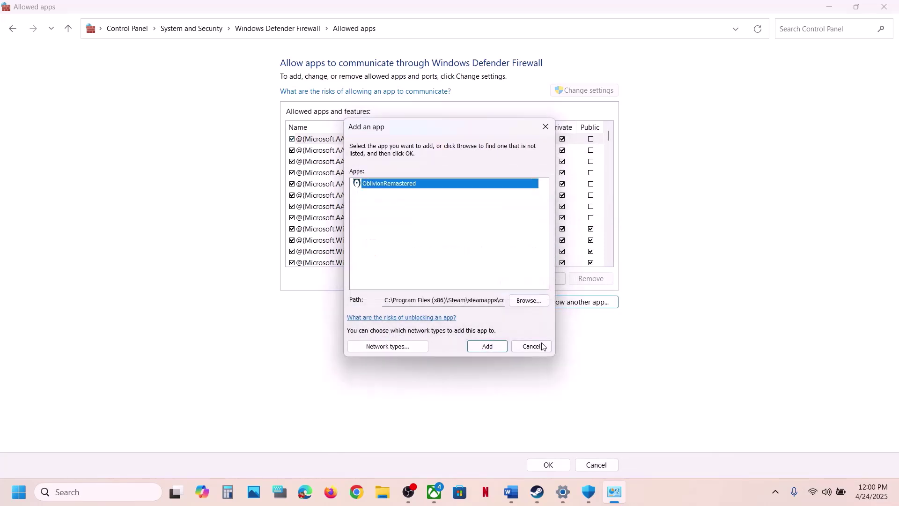
pyautogui.click(531, 346)
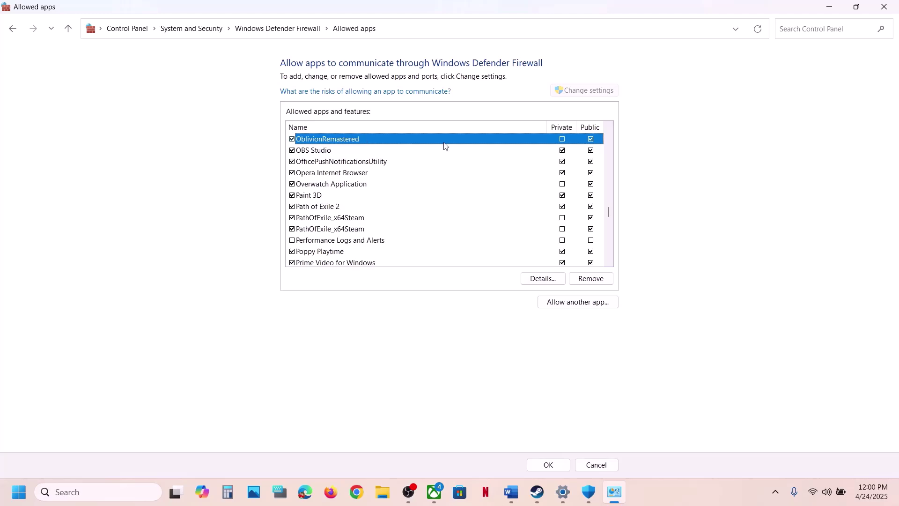
# Step: Close the firewall and Windows Security windows and maximize the Step 11 Word document at Step 3 about power plans
pyautogui.click(884, 8)
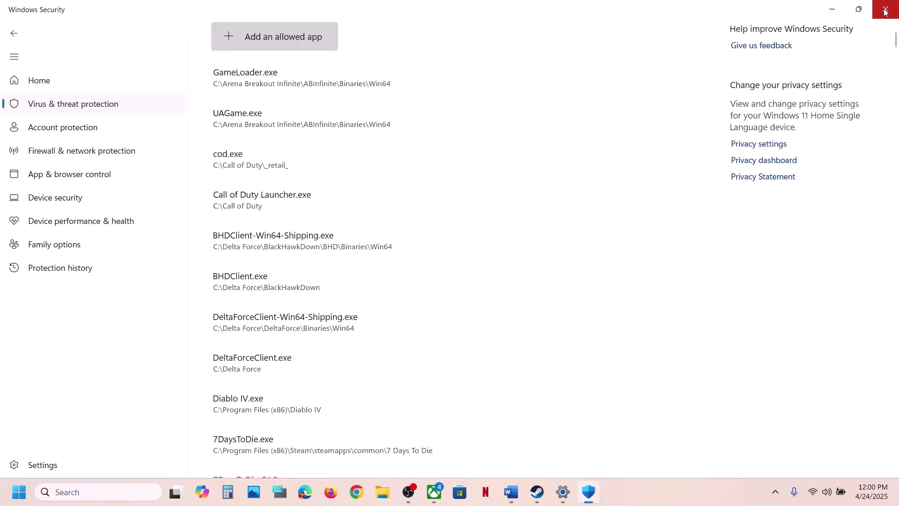
pyautogui.click(884, 8)
pyautogui.click(884, 8)
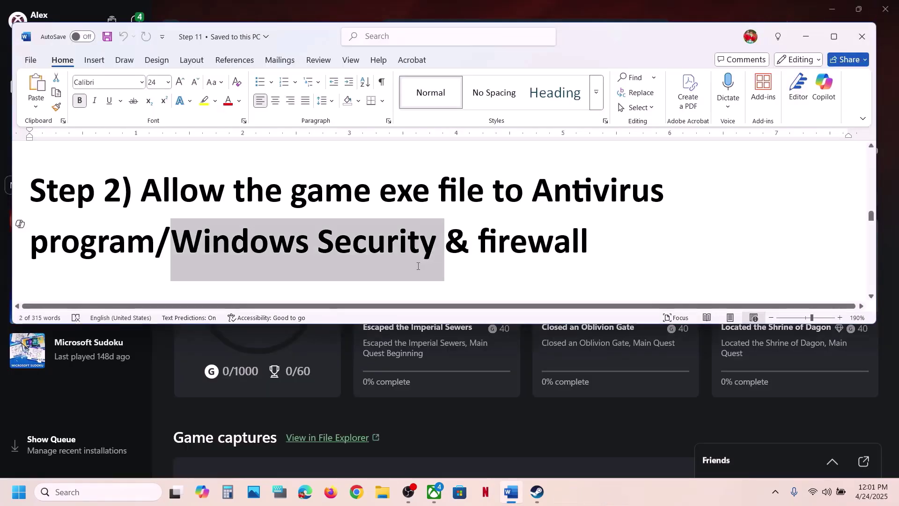
pyautogui.scroll(-5, 418, 266)
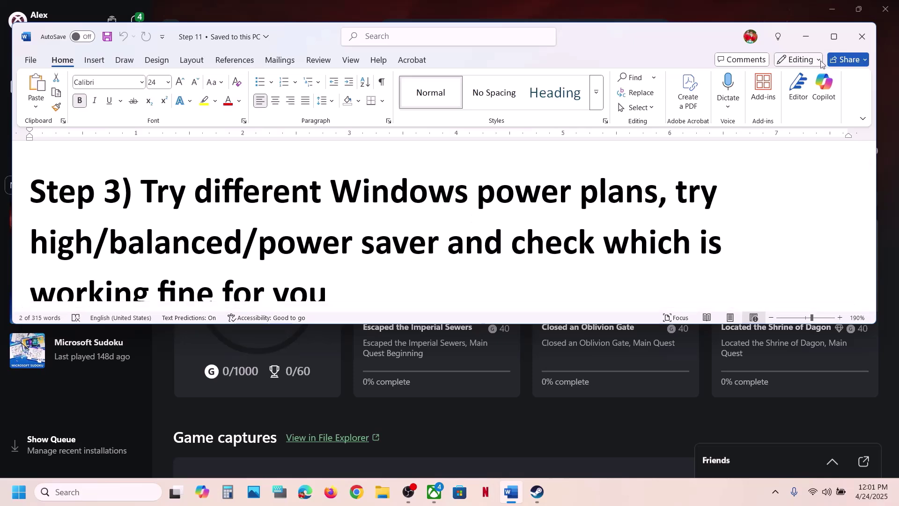
pyautogui.click(834, 37)
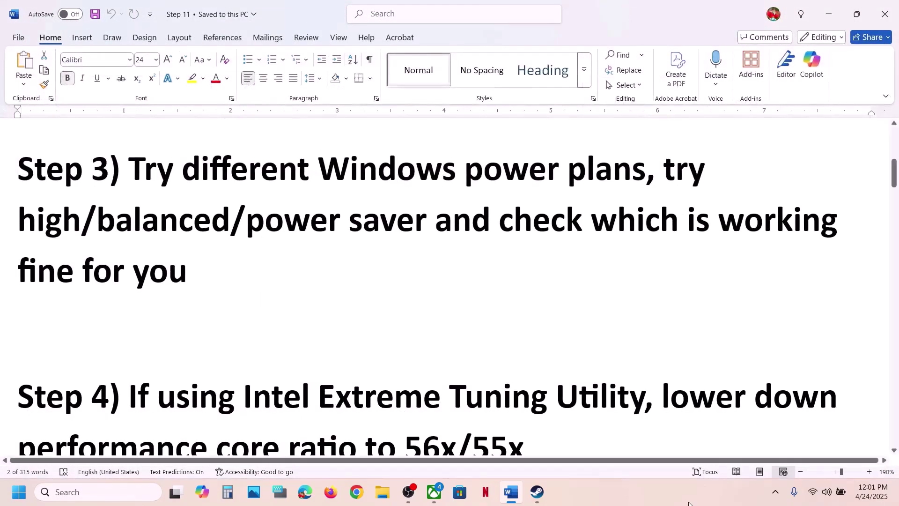
# Step: Open Power Options from Control Panel's Hardware and Sound and examine the available power plans alongside the Power Saver.jpg reference picture
pyautogui.click(80, 491)
pyautogui.write('control')
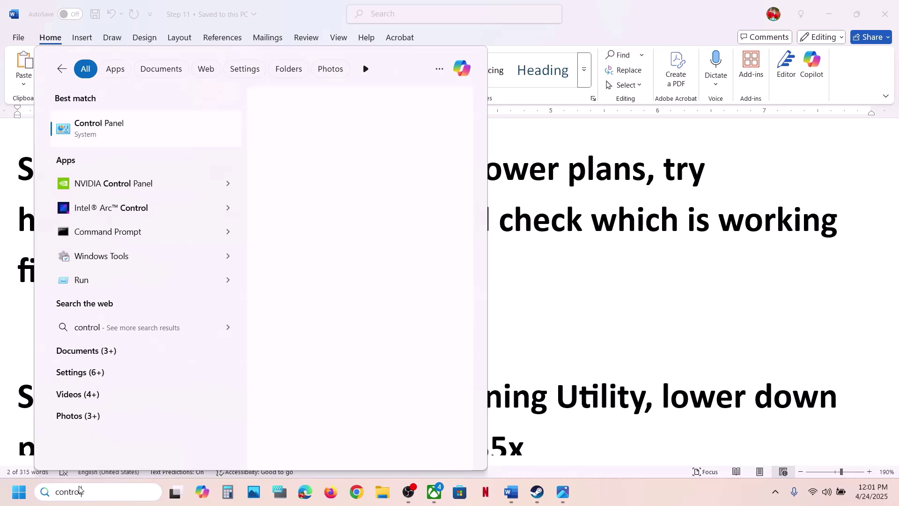
pyautogui.press('Return')
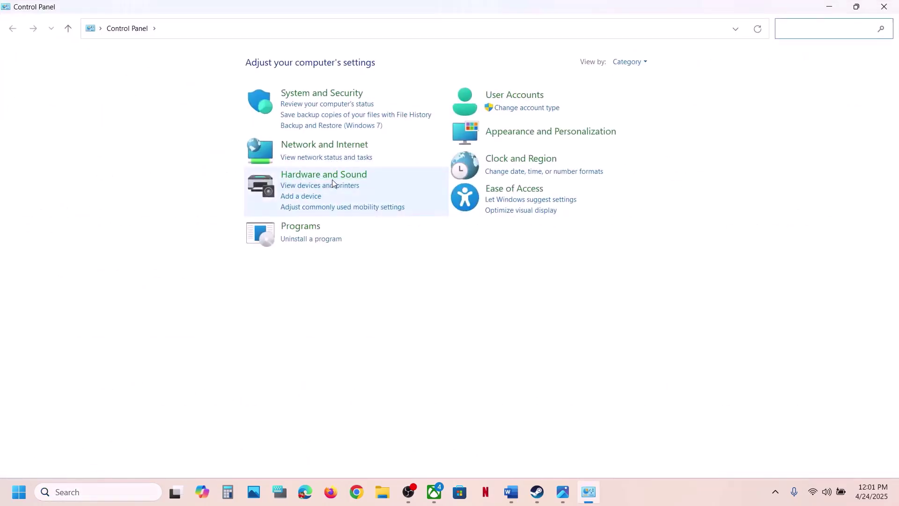
pyautogui.click(333, 179)
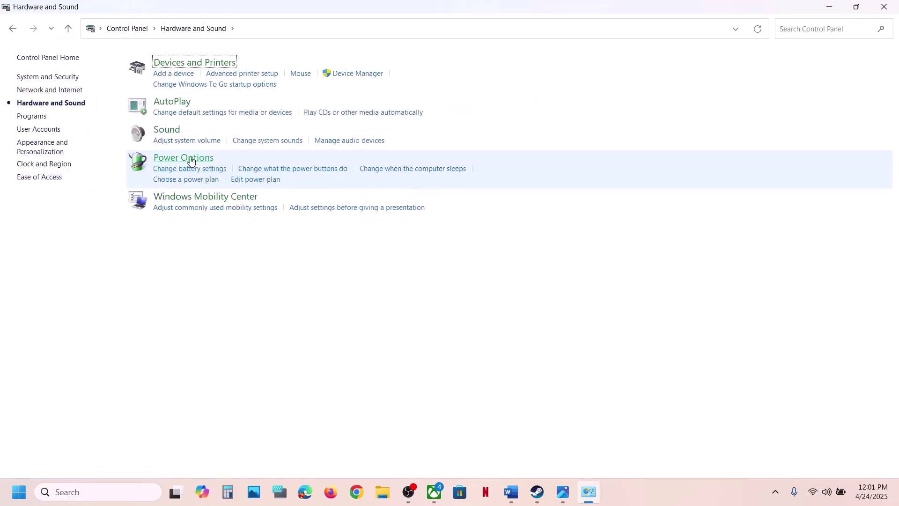
pyautogui.click(190, 158)
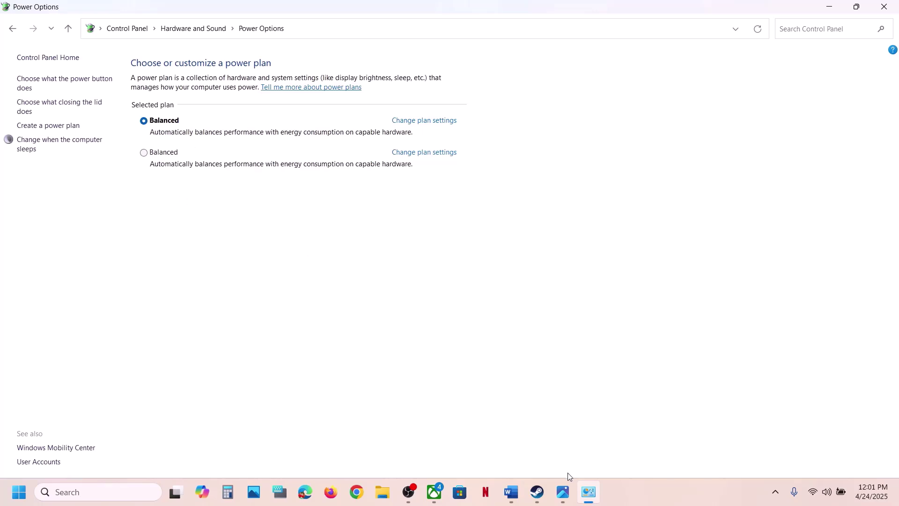
pyautogui.click(563, 491)
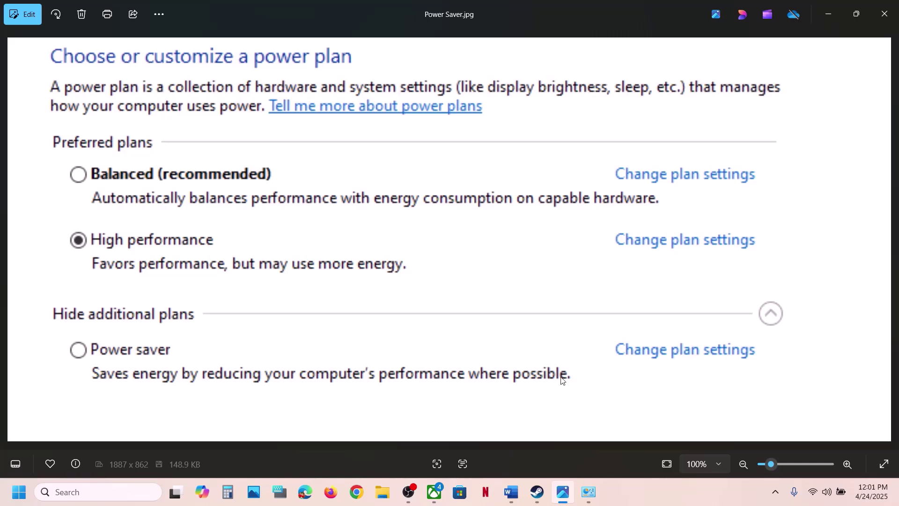
# Step: Switch back to the Word document and highlight Step 4's advice to lower the performance core ratio to 56x/55x in Intel Extreme Tuning Utility
pyautogui.click(514, 497)
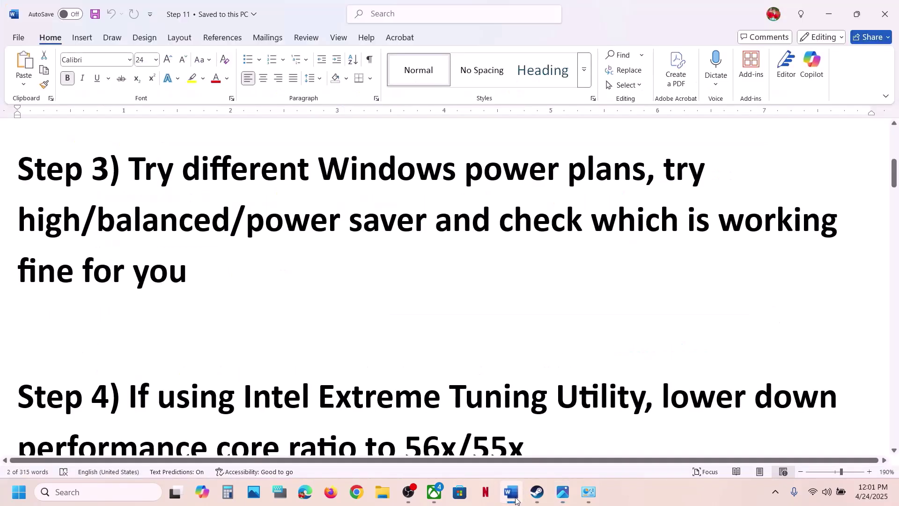
pyautogui.scroll(-2, 394, 326)
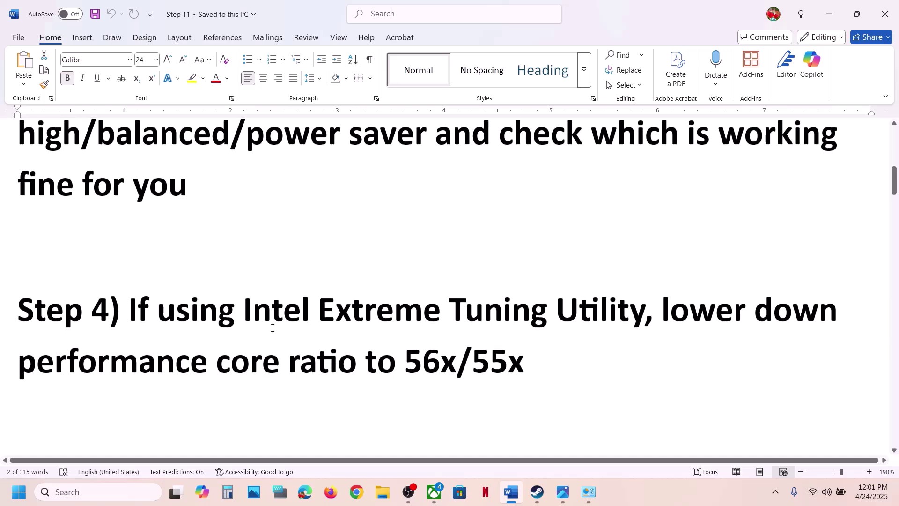
pyautogui.moveTo(248, 312); pyautogui.dragTo(627, 320)
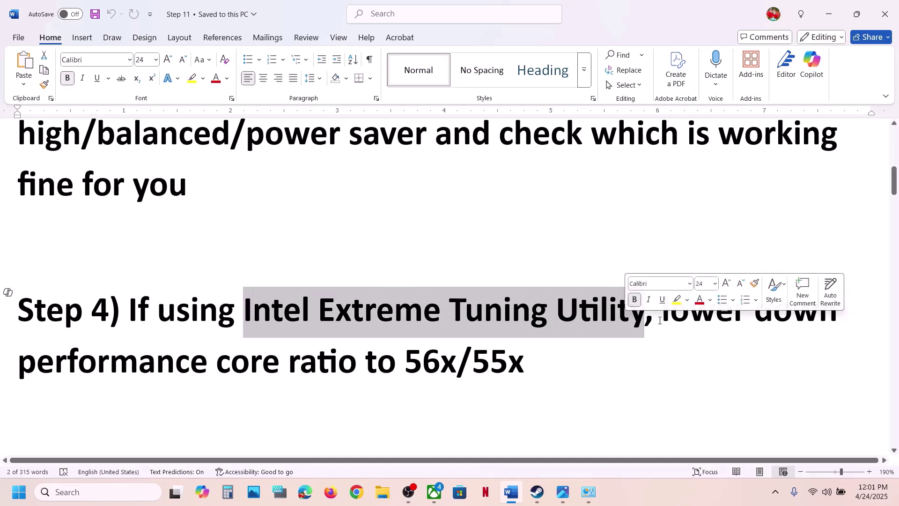
pyautogui.moveTo(755, 313); pyautogui.dragTo(506, 363)
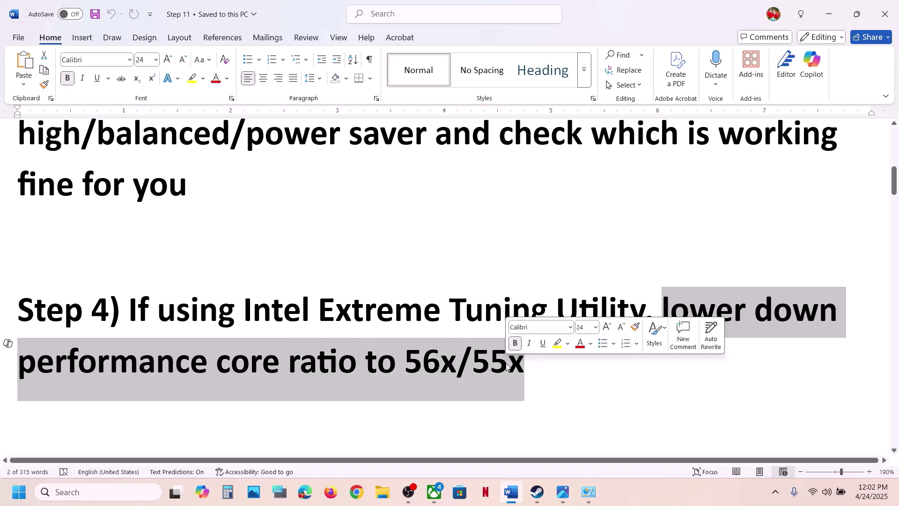
# Step: Switch to the Photos window and view the Intel Extreme Tuning Utility picture with the 55x performance core ratio, enlarged to 133%
pyautogui.click(565, 493)
pyautogui.press('Left')
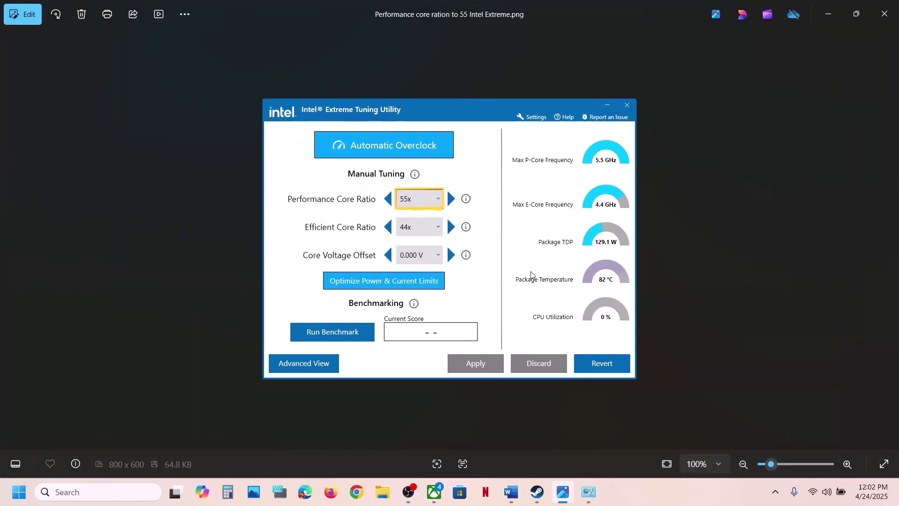
pyautogui.hotkey('ctrl', '+')
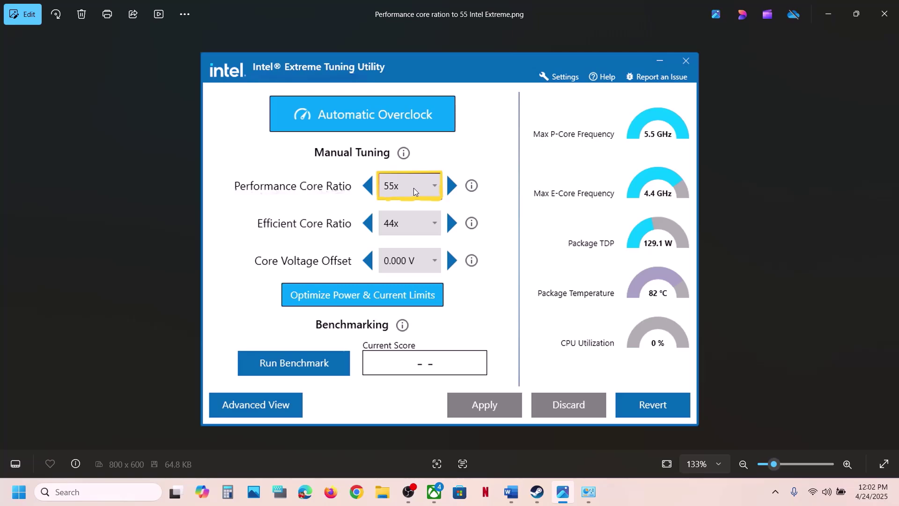
# Step: Return to the Word document and highlight Step 5's instruction to run the game from its installation folder
pyautogui.click(537, 491)
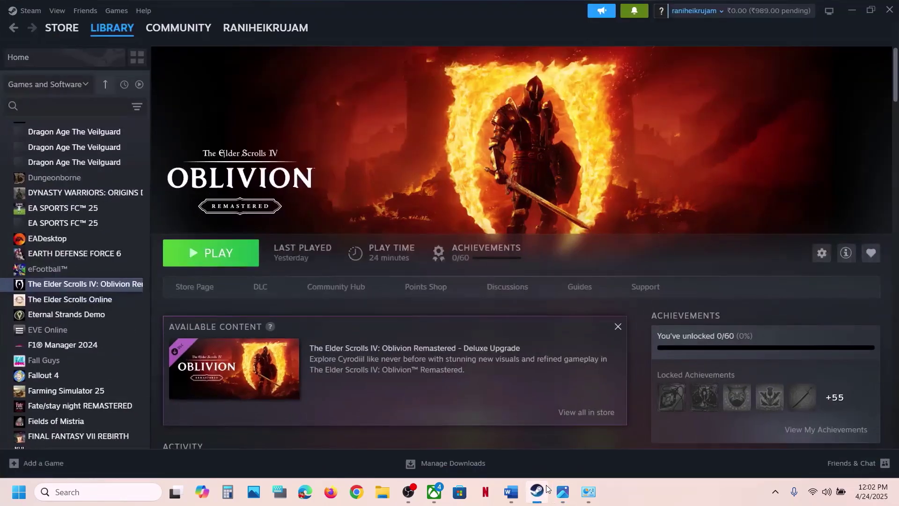
pyautogui.click(515, 494)
pyautogui.scroll(-3, 431, 274)
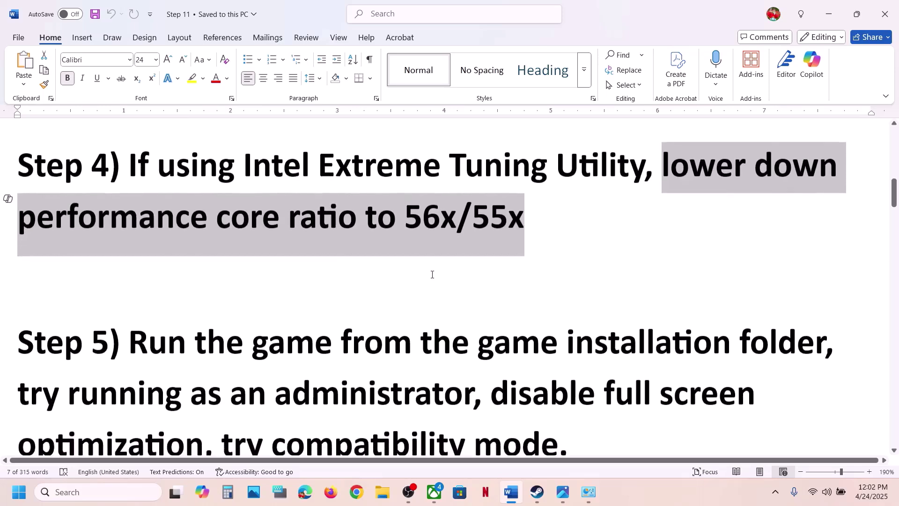
pyautogui.scroll(-2, 432, 275)
pyautogui.moveTo(196, 248); pyautogui.dragTo(725, 254)
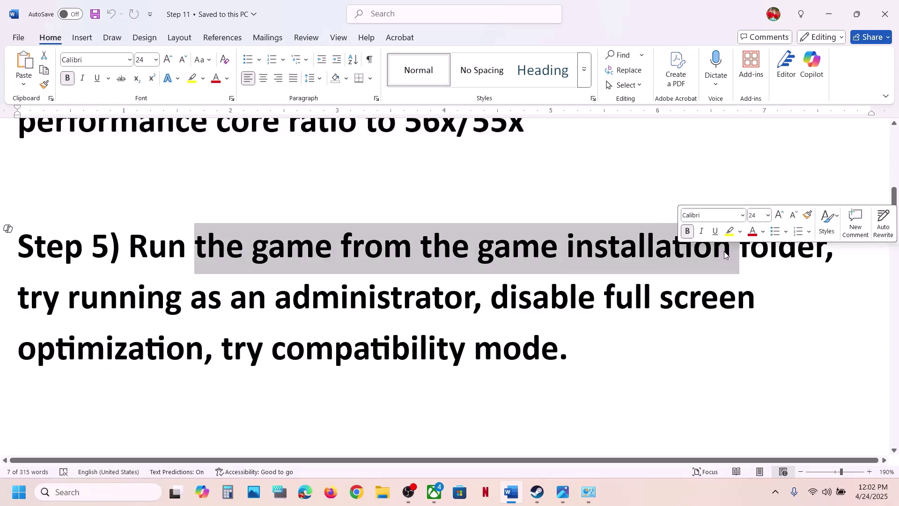
# Step: Switch to Steam, browse the local files of The Elder Scrolls IV: Oblivion Remastered, and open the OblivionRemastered\Binaries\Win64 folder
pyautogui.click(537, 492)
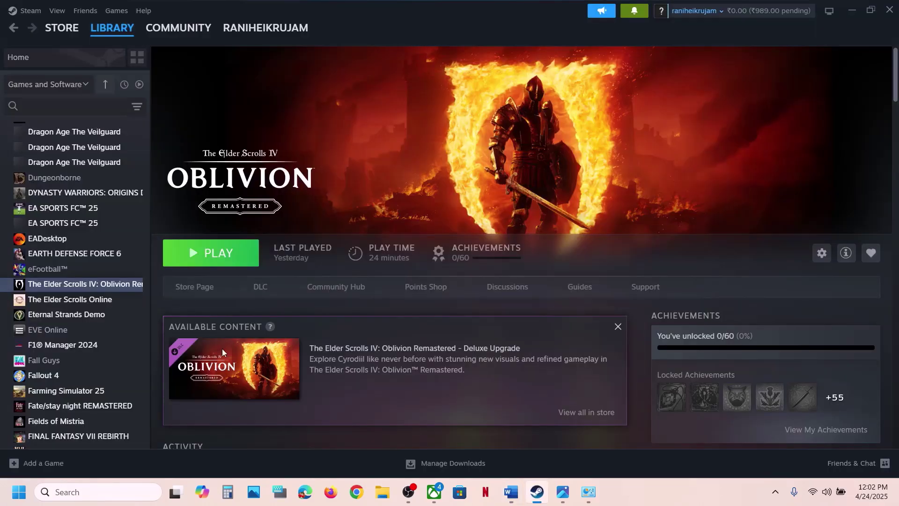
pyautogui.rightClick(86, 285)
pyautogui.moveTo(120, 354)
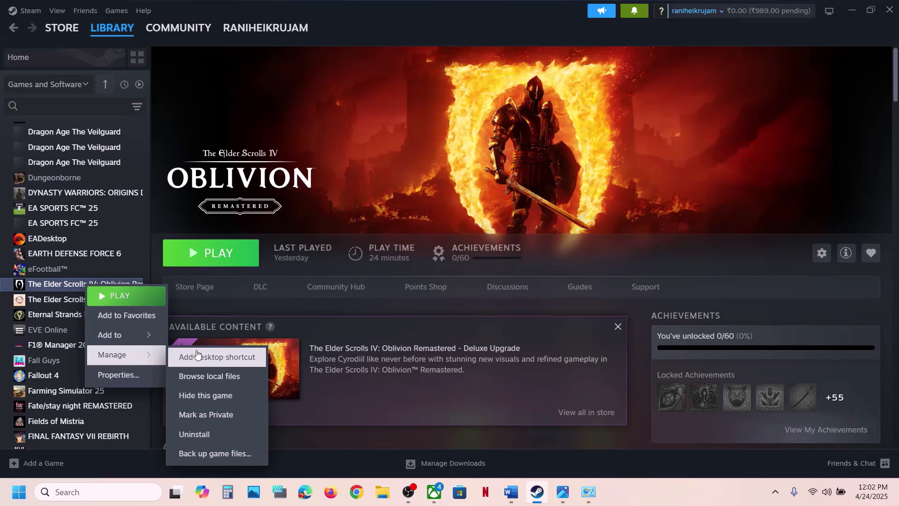
pyautogui.click(219, 377)
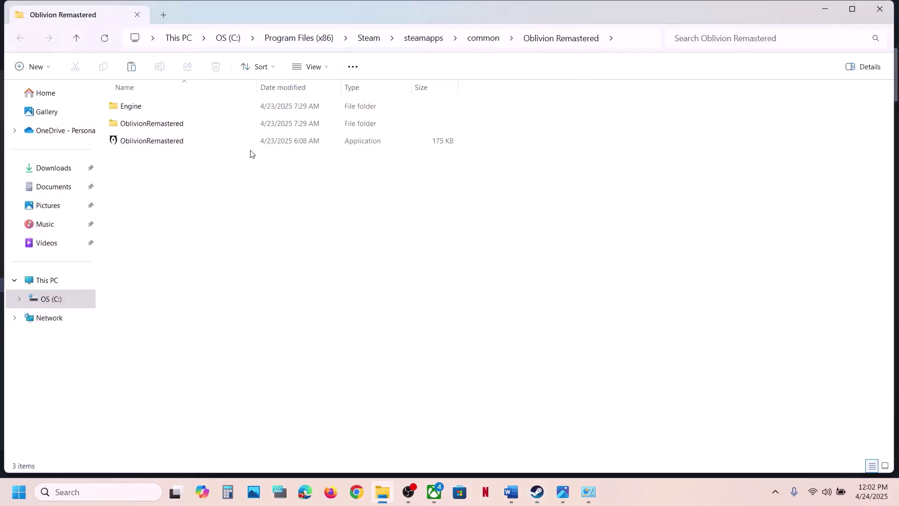
pyautogui.doubleClick(174, 126)
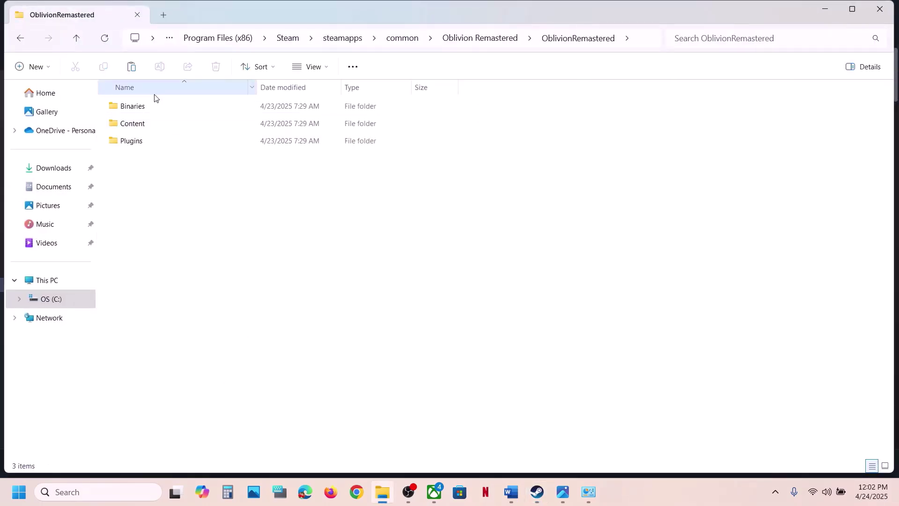
pyautogui.doubleClick(147, 105)
pyautogui.doubleClick(148, 105)
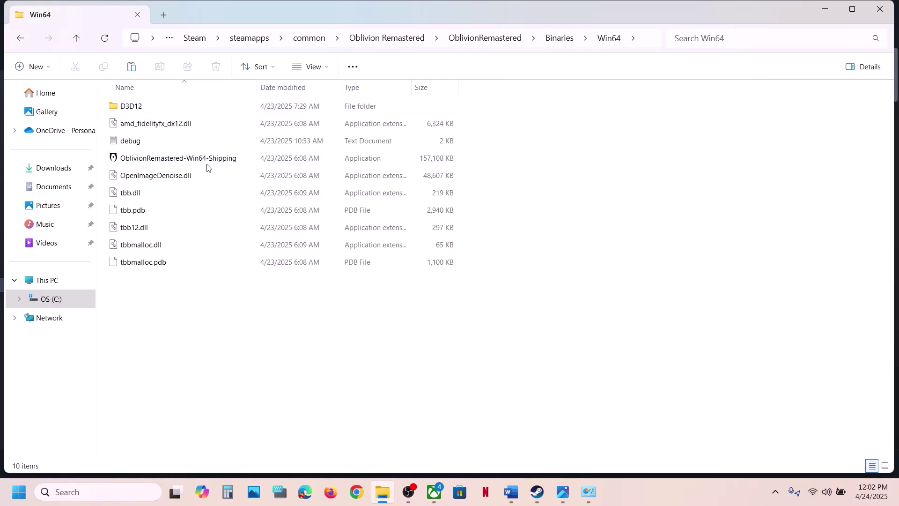
# Step: Set the OblivionRemastered-Win64-Shipping application to run as an administrator in its compatibility properties
pyautogui.click(184, 159)
pyautogui.rightClick(184, 160)
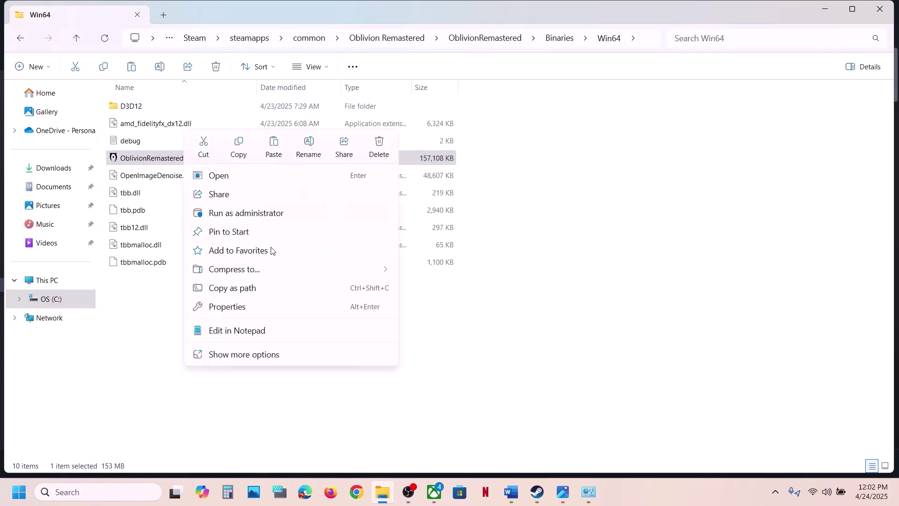
pyautogui.click(238, 305)
pyautogui.click(284, 186)
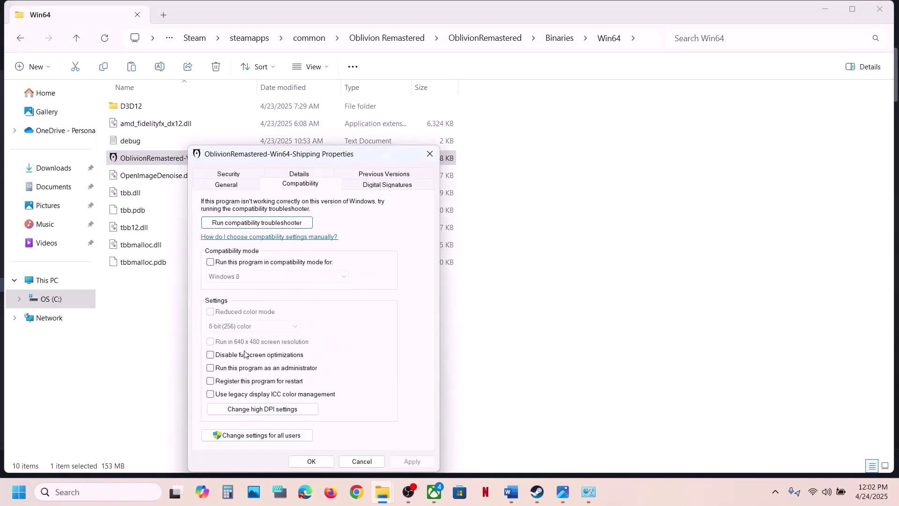
pyautogui.click(211, 368)
pyautogui.click(412, 461)
pyautogui.click(324, 462)
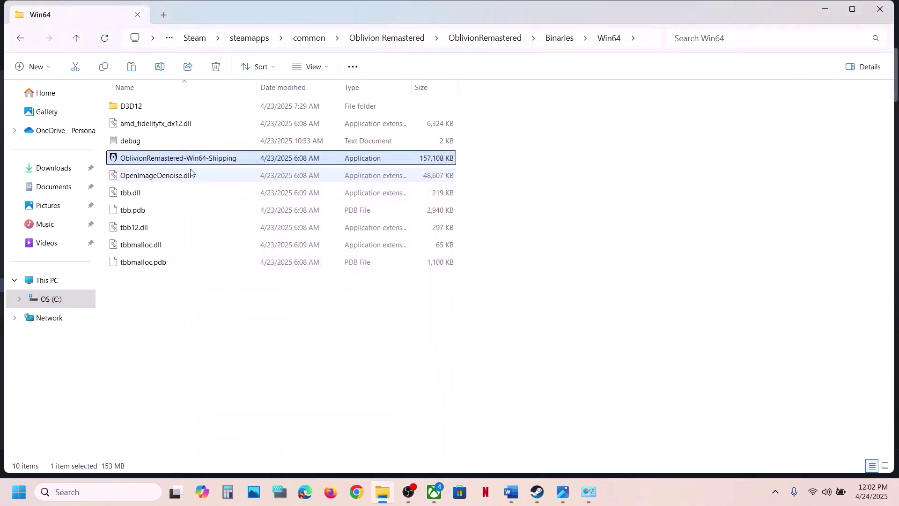
# Step: Enable compatibility mode for Windows 8 in the properties of OblivionRemastered-Win64-Shipping and apply it
pyautogui.rightClick(201, 163)
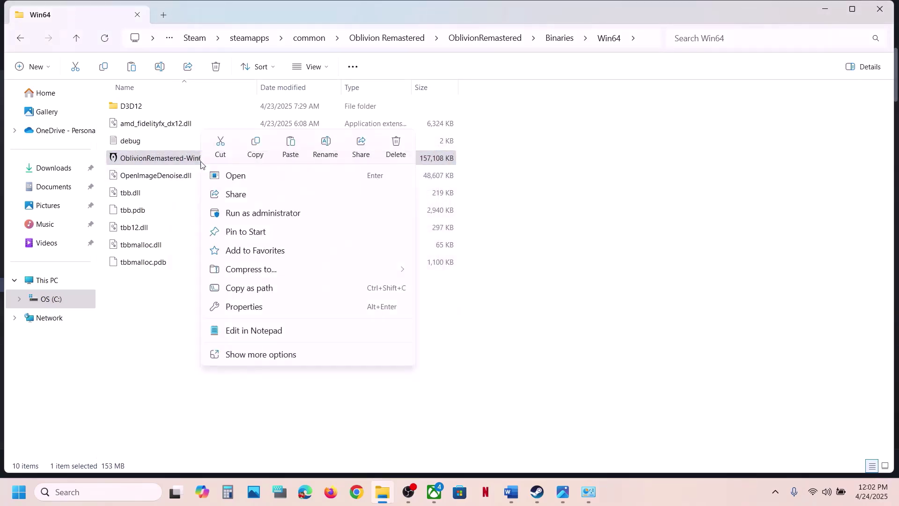
pyautogui.click(262, 307)
pyautogui.click(310, 188)
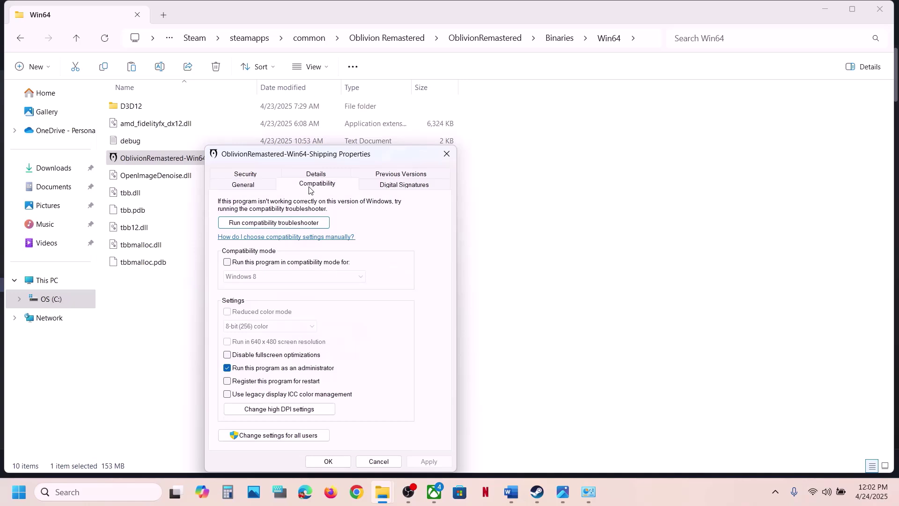
pyautogui.click(247, 264)
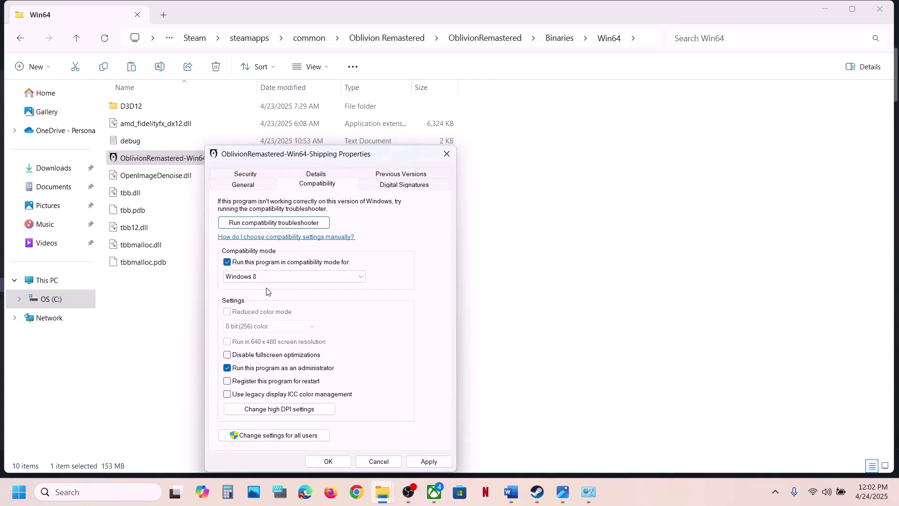
pyautogui.click(423, 461)
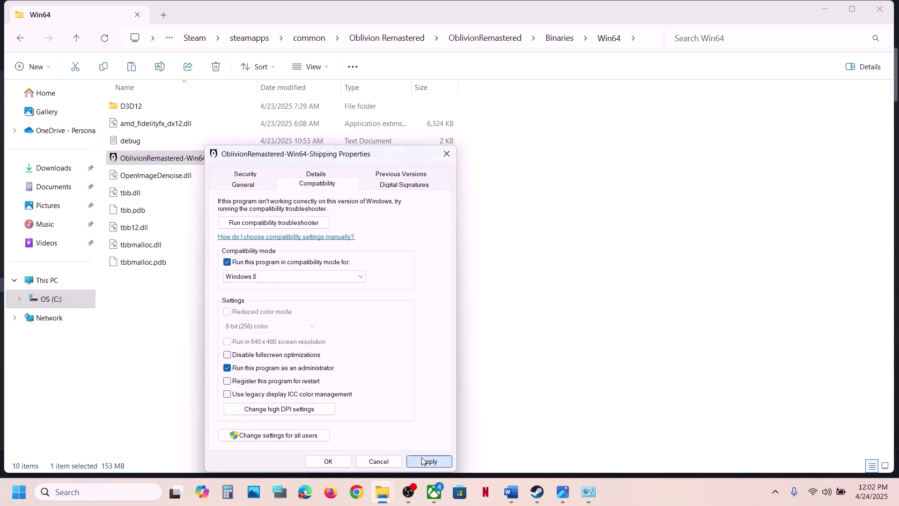
# Step: Change the executable's compatibility mode to Windows 7 and disable fullscreen optimizations, applying both settings
pyautogui.click(264, 277)
pyautogui.click(253, 310)
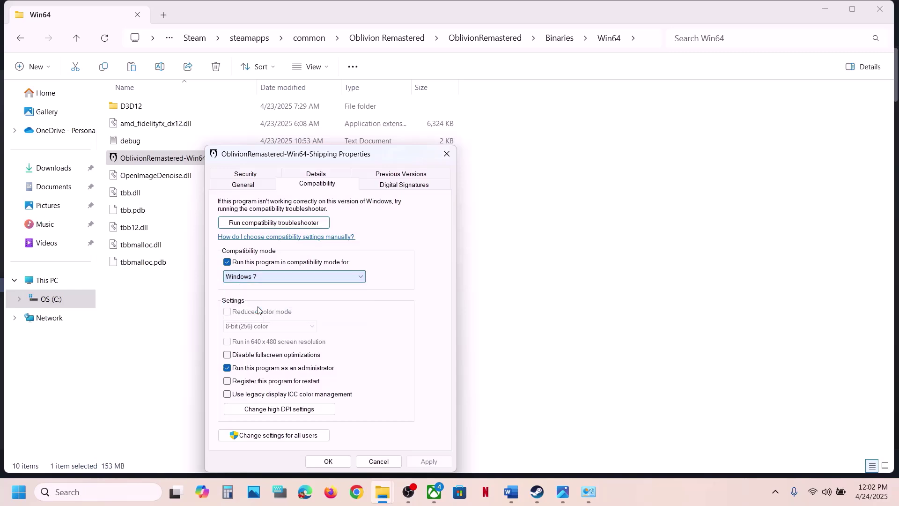
pyautogui.click(427, 461)
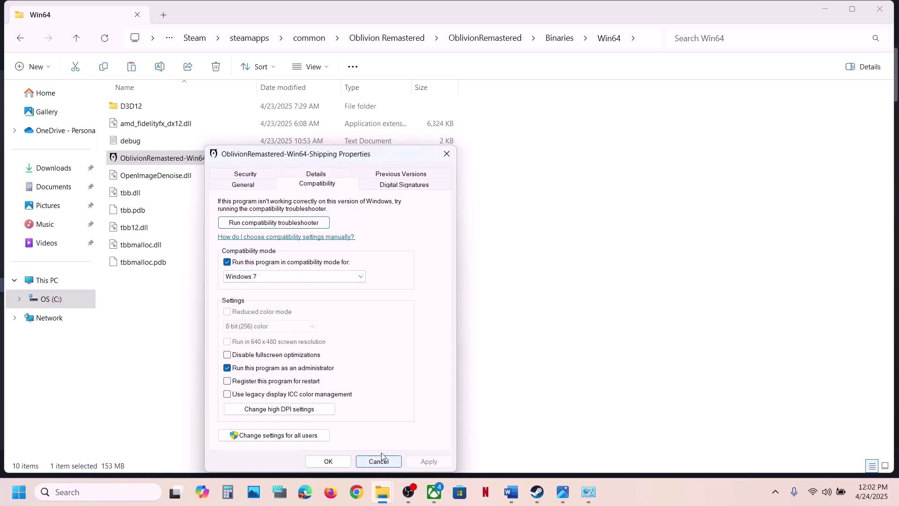
pyautogui.click(243, 356)
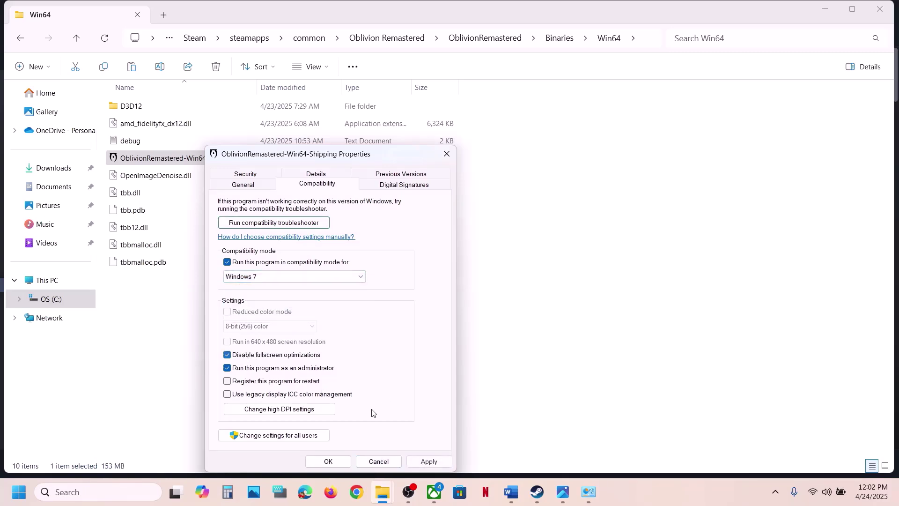
pyautogui.click(424, 463)
pyautogui.click(328, 461)
# Step: Clear the compatibility mode, fullscreen optimization and administrator settings of OblivionRemastered-Win64-Shipping and apply the change
pyautogui.rightClick(179, 164)
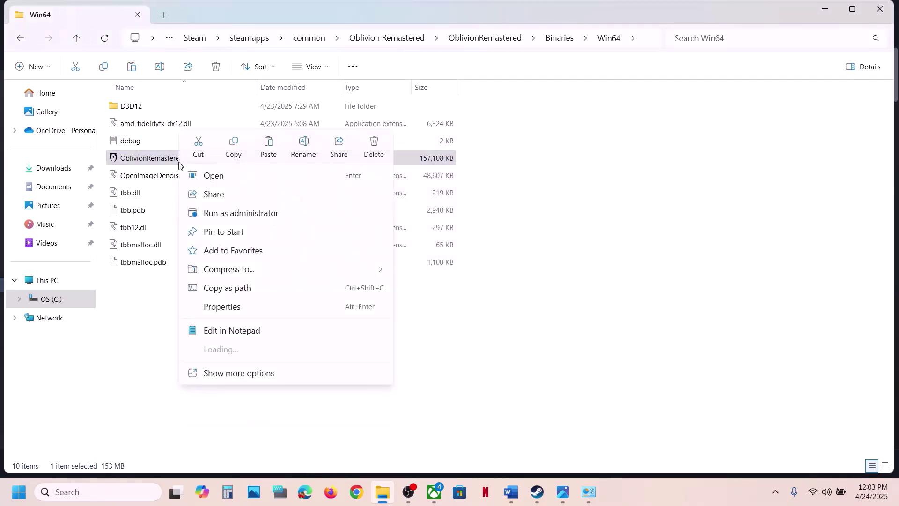
pyautogui.click(248, 307)
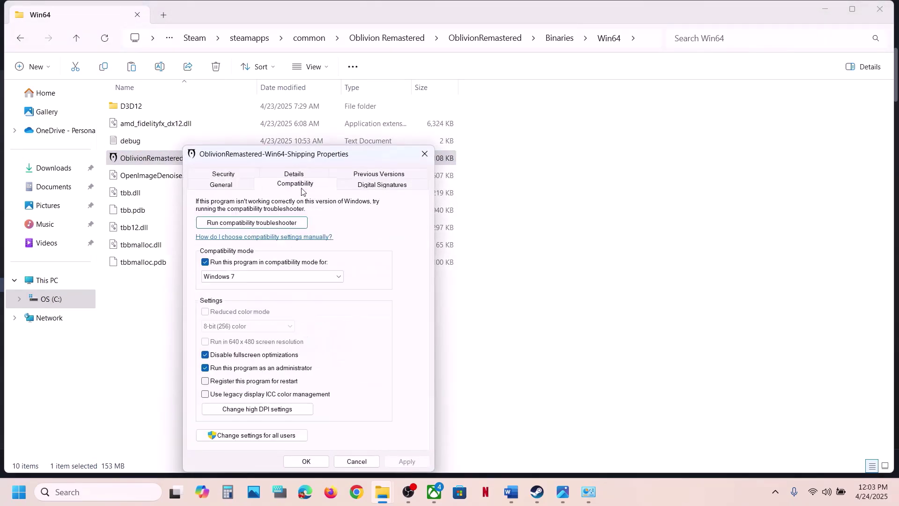
pyautogui.click(206, 263)
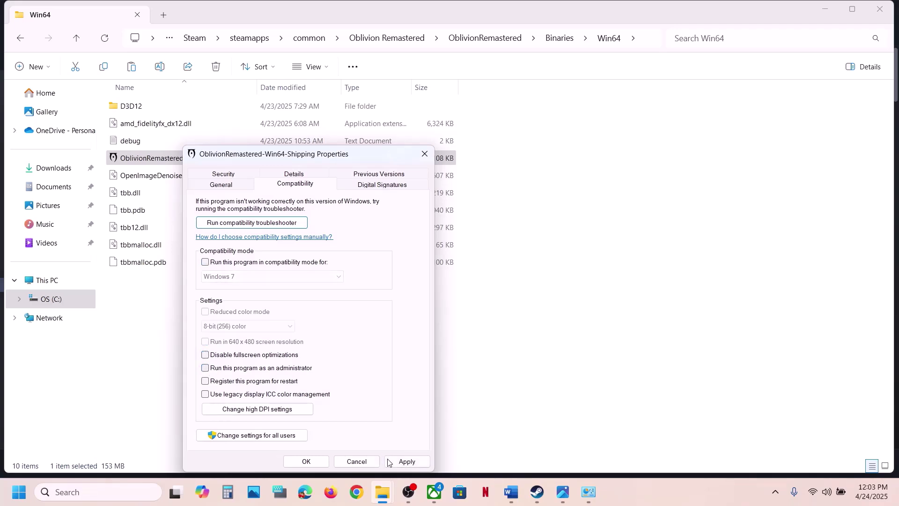
pyautogui.click(405, 461)
pyautogui.click(306, 461)
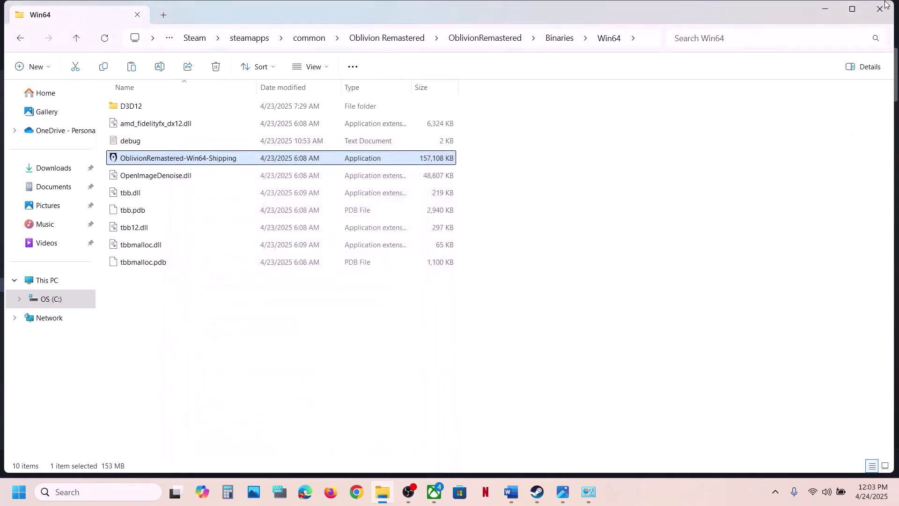
# Step: Close the Win64 folder window and return to the Word document to read Step 6 on verifying the game files
pyautogui.click(885, 6)
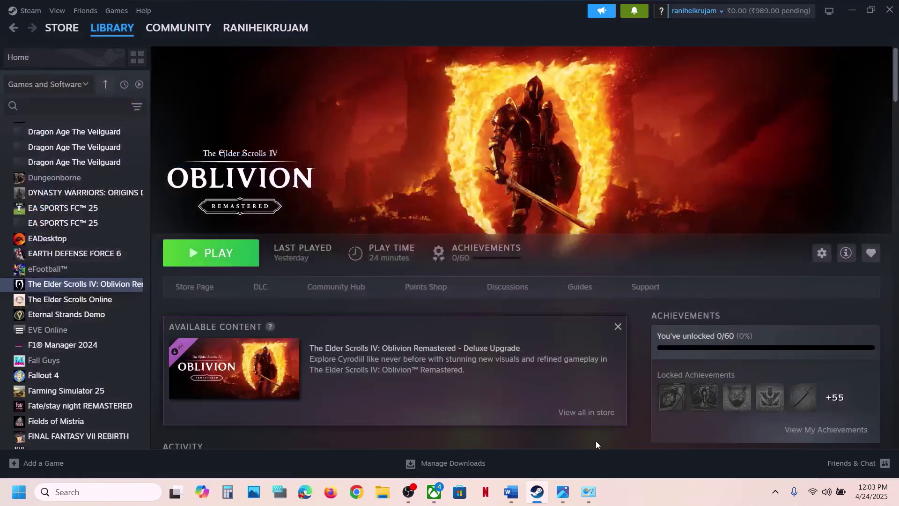
pyautogui.click(511, 492)
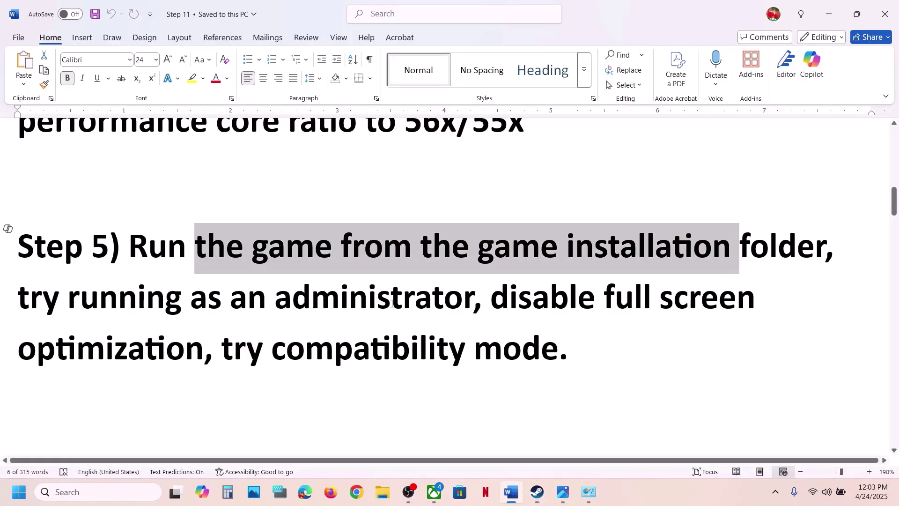
pyautogui.scroll(-3, 392, 303)
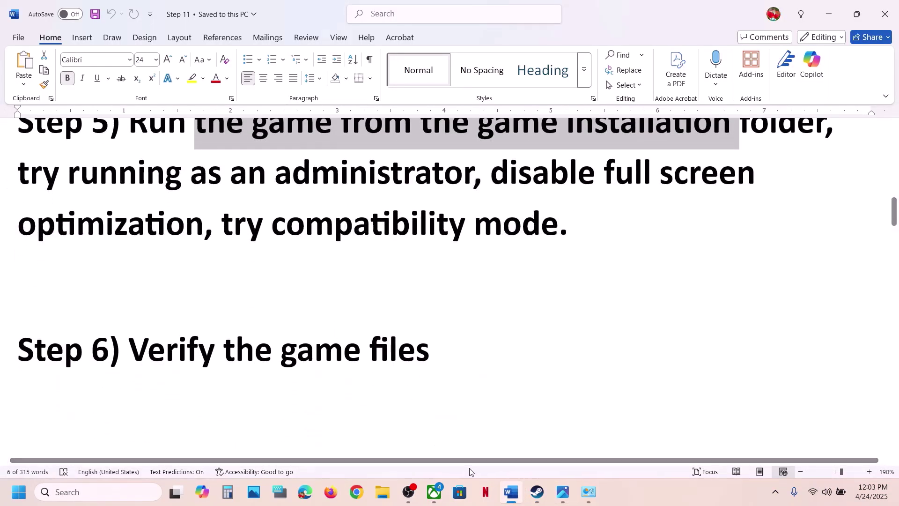
pyautogui.click(537, 492)
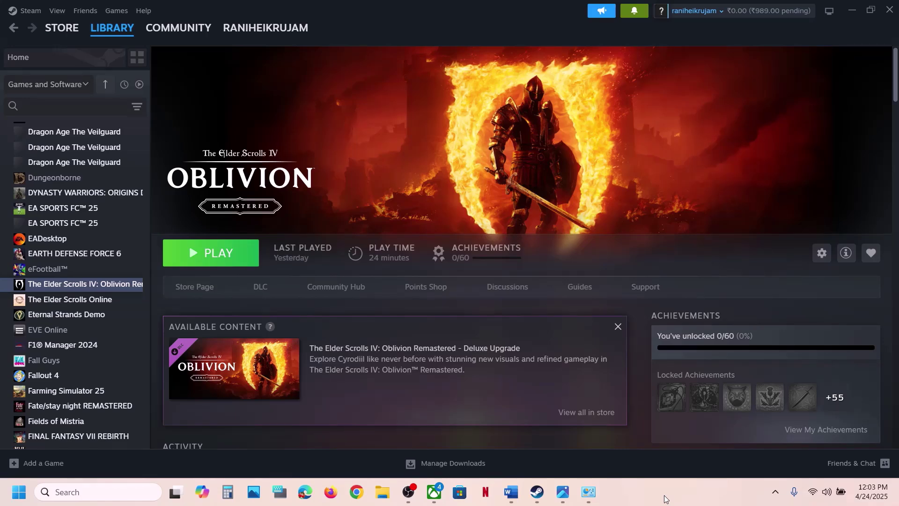
pyautogui.click(512, 492)
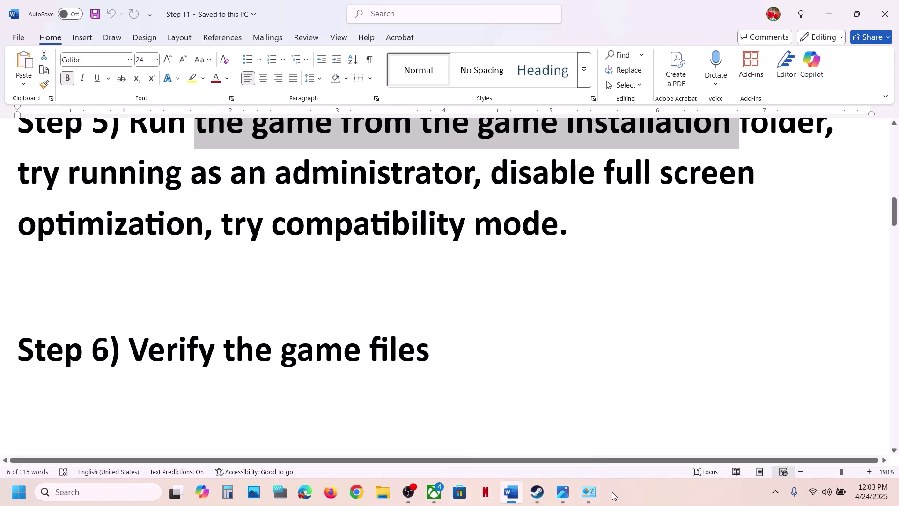
# Step: Switch to Steam and view the file integrity verification option in the Installed Files properties of Oblivion Remastered, closing the properties when finished
pyautogui.click(538, 494)
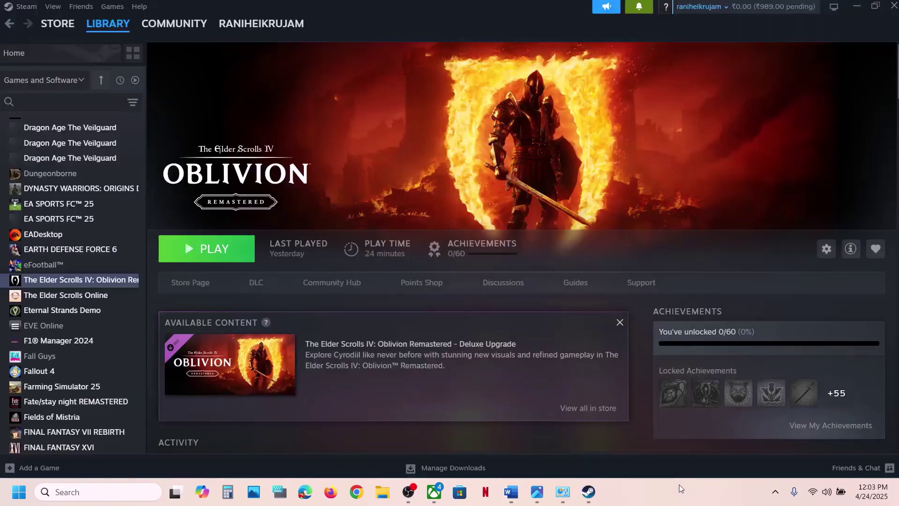
pyautogui.rightClick(107, 279)
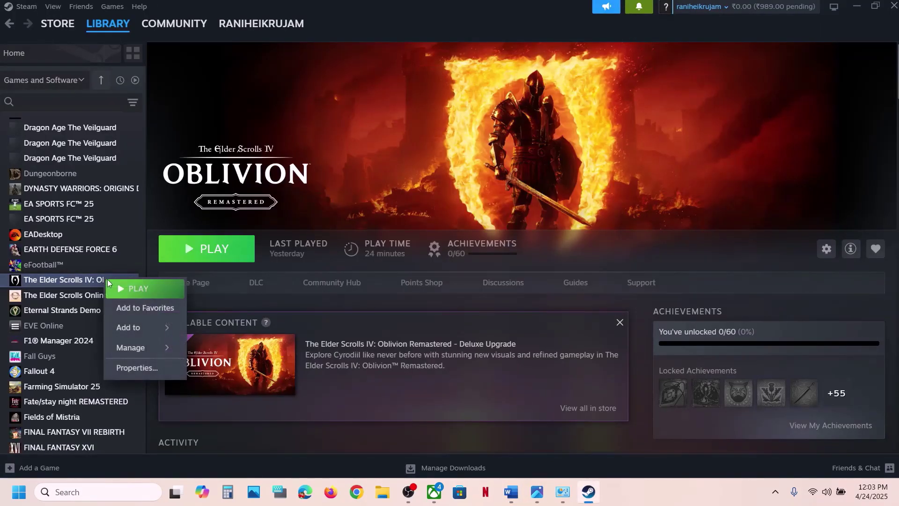
pyautogui.click(139, 365)
pyautogui.click(259, 206)
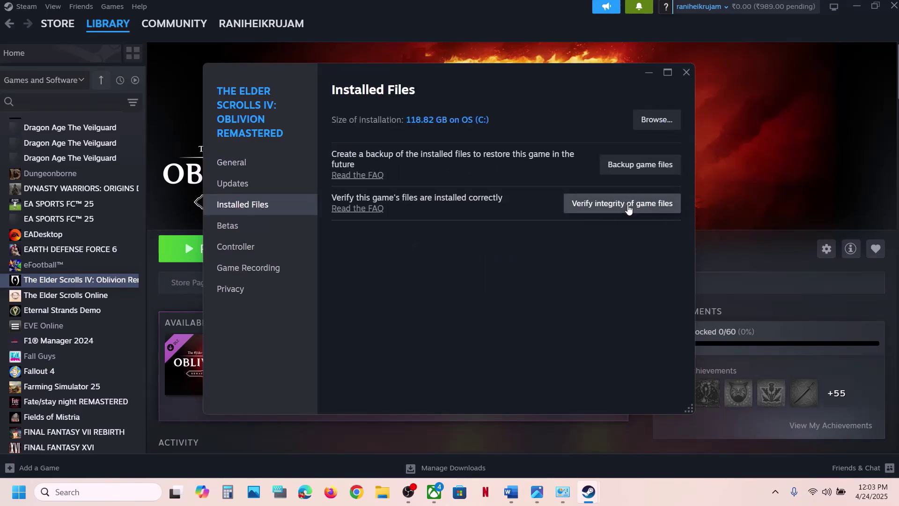
pyautogui.click(686, 73)
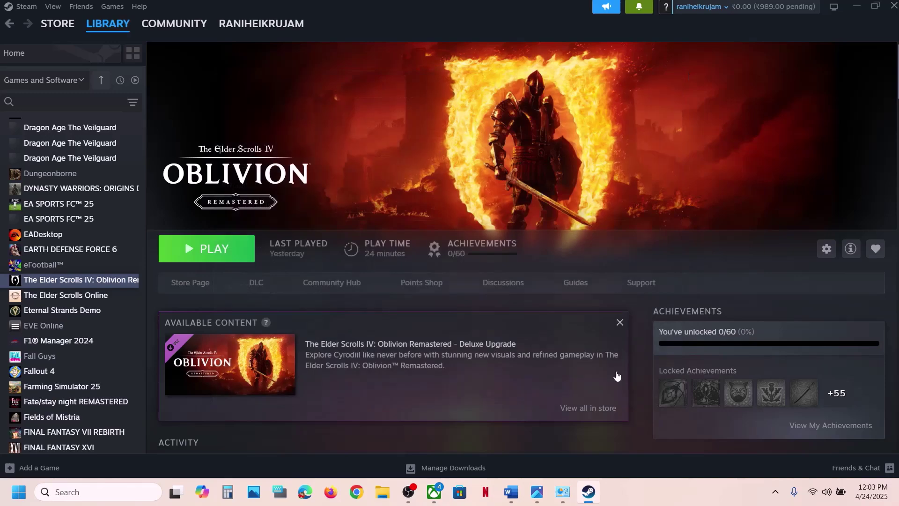
# Step: Return to the Word document and highlight "Do not overclock" in Step 7
pyautogui.click(510, 491)
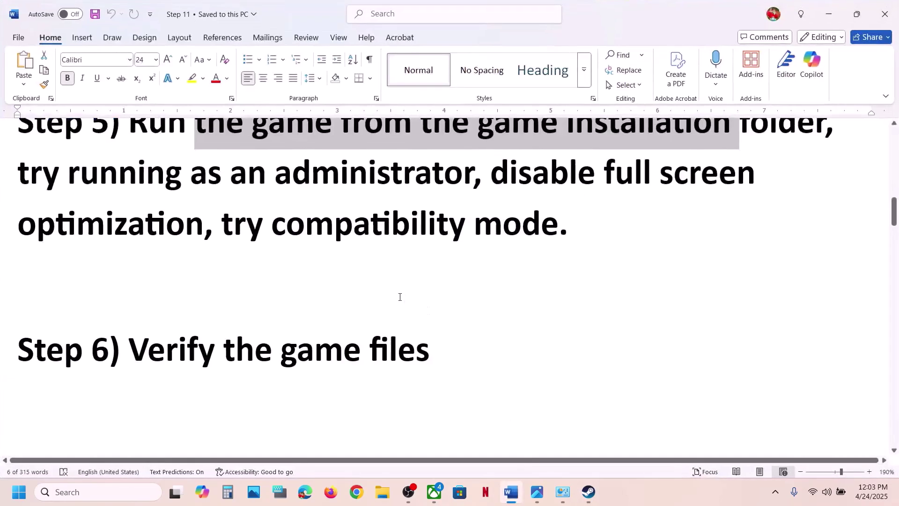
pyautogui.scroll(-3, 400, 297)
pyautogui.scroll(-1, 400, 297)
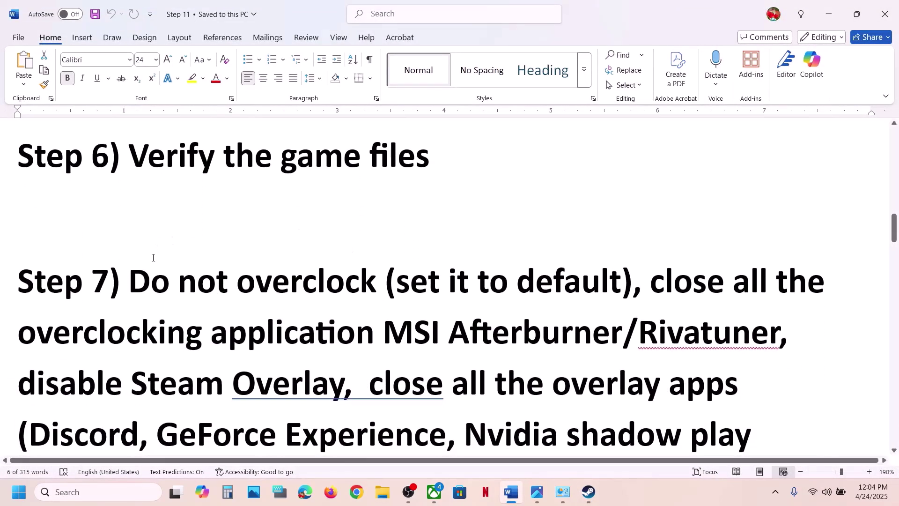
pyautogui.moveTo(140, 278); pyautogui.dragTo(385, 295)
# Step: Highlight Step 7's advice to set overclocking to default, followed by the application names MSI Afterburner/Rivatuner
pyautogui.scroll(-2, 385, 293)
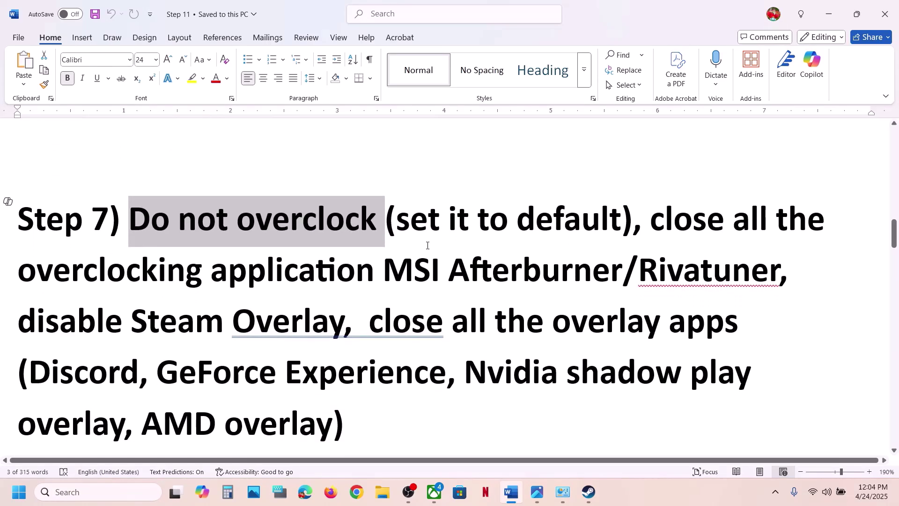
pyautogui.moveTo(401, 223); pyautogui.dragTo(621, 224)
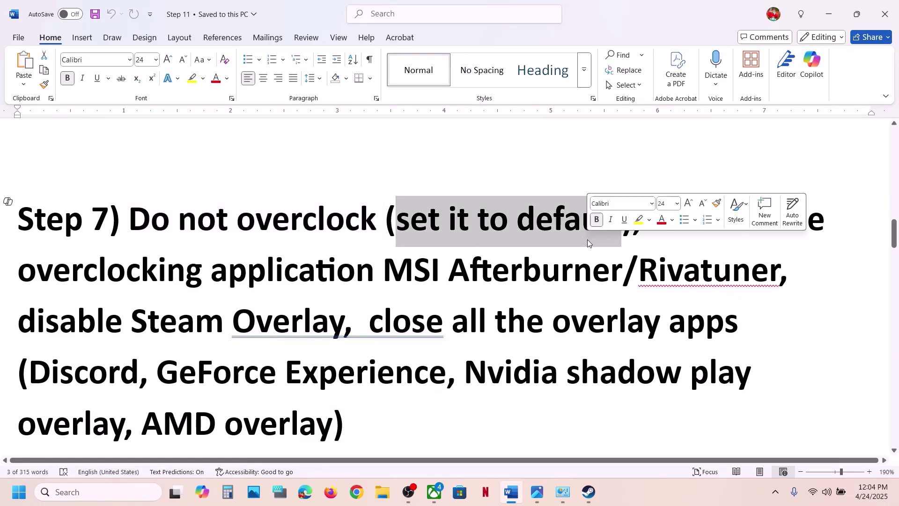
pyautogui.click(677, 268)
pyautogui.click(582, 219)
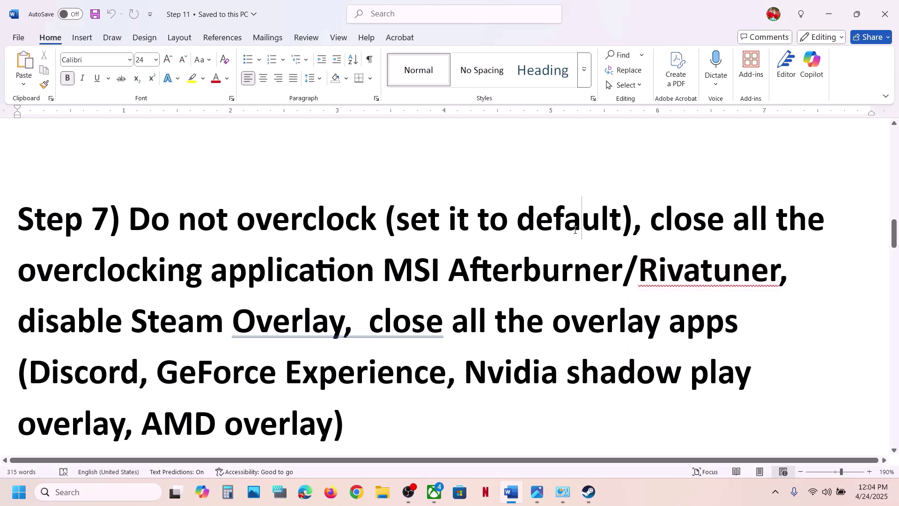
pyautogui.moveTo(306, 214); pyautogui.dragTo(511, 220)
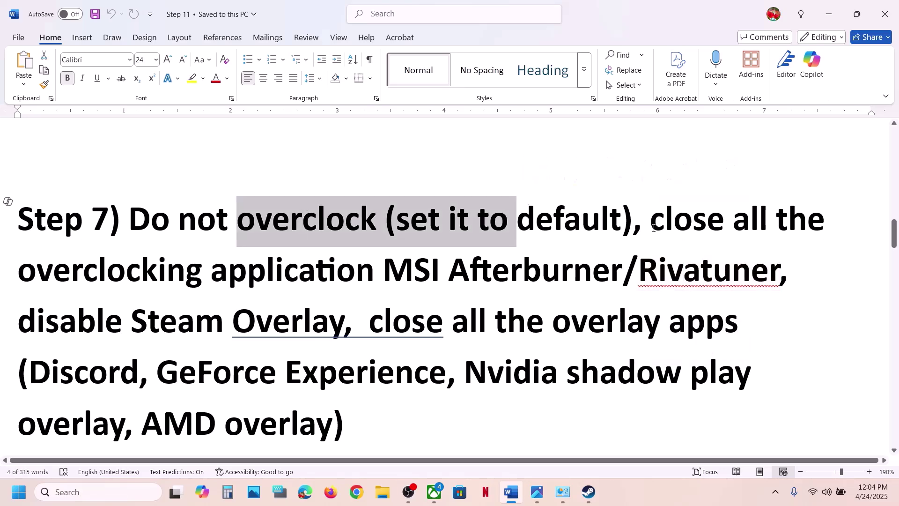
pyautogui.moveTo(287, 242); pyautogui.dragTo(722, 272)
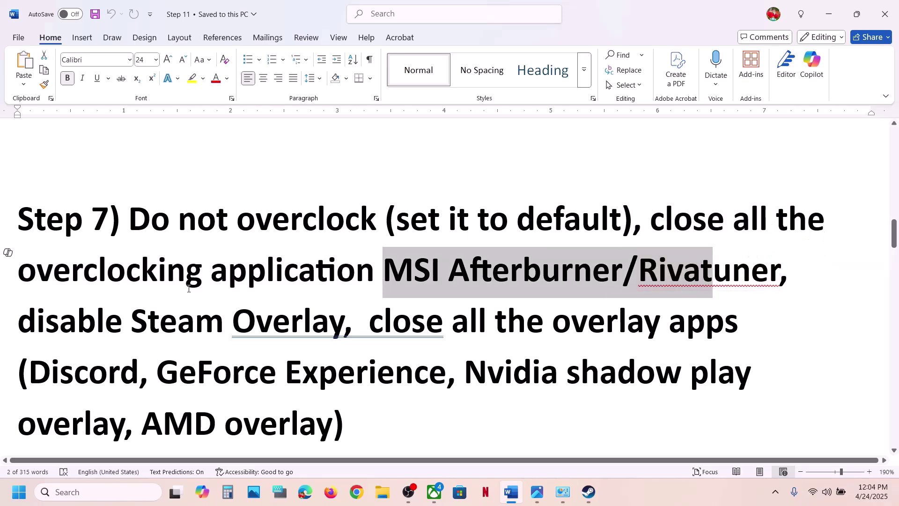
# Step: Highlight "overclocking application" and "disable Steam Overlay" in Step 7 of the document
pyautogui.moveTo(65, 284); pyautogui.dragTo(377, 276)
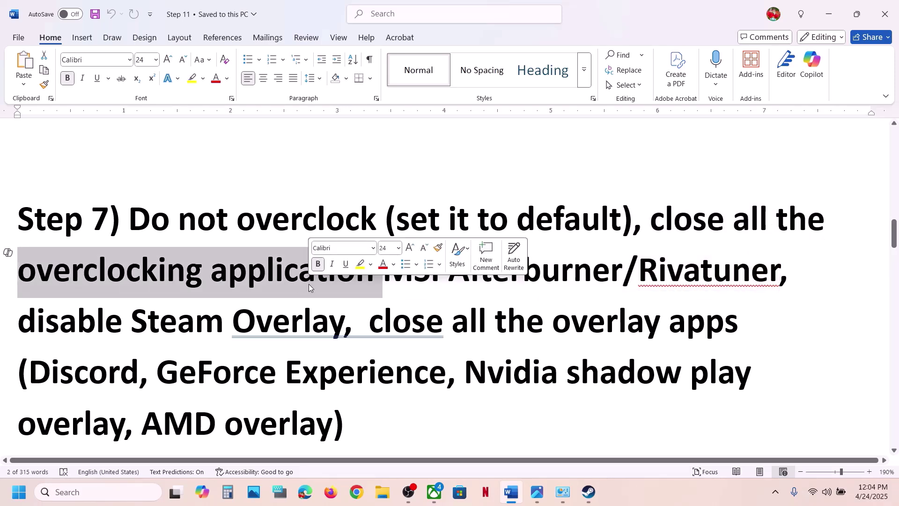
pyautogui.moveTo(21, 323); pyautogui.dragTo(347, 330)
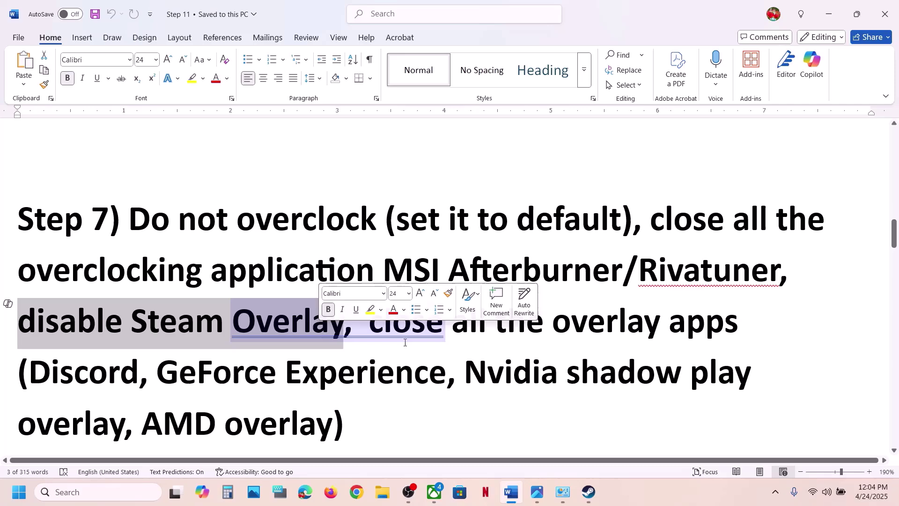
# Step: Switch to Steam and turn off the Steam Overlay in the properties of The Elder Scrolls IV: Oblivion Remastered, closing the properties when finished
pyautogui.click(588, 492)
pyautogui.rightClick(77, 281)
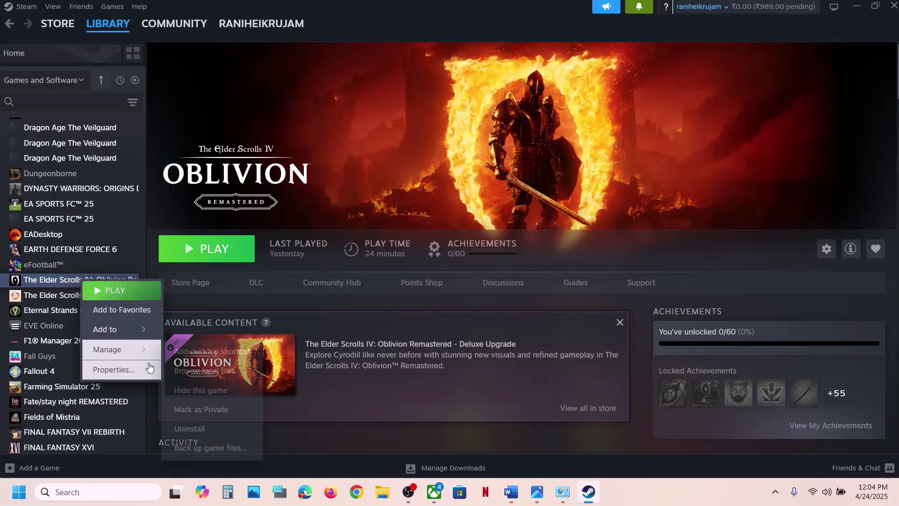
pyautogui.click(140, 373)
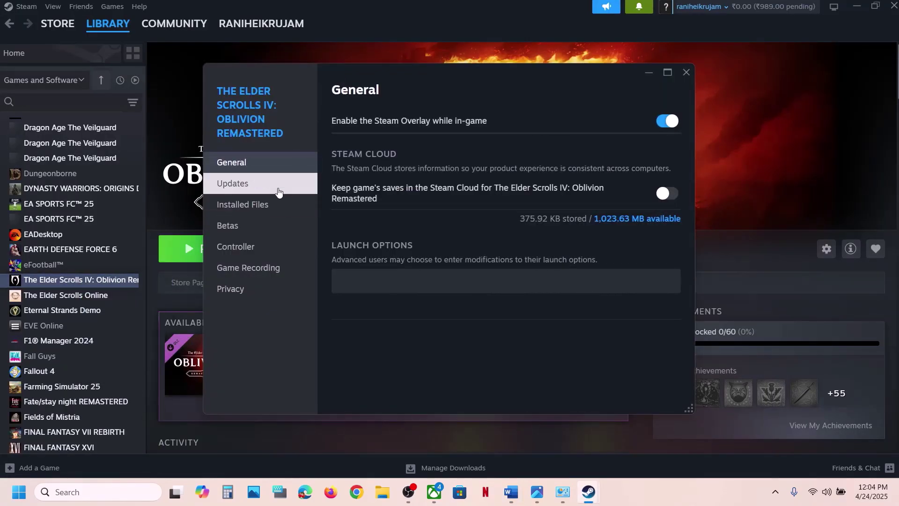
pyautogui.click(667, 121)
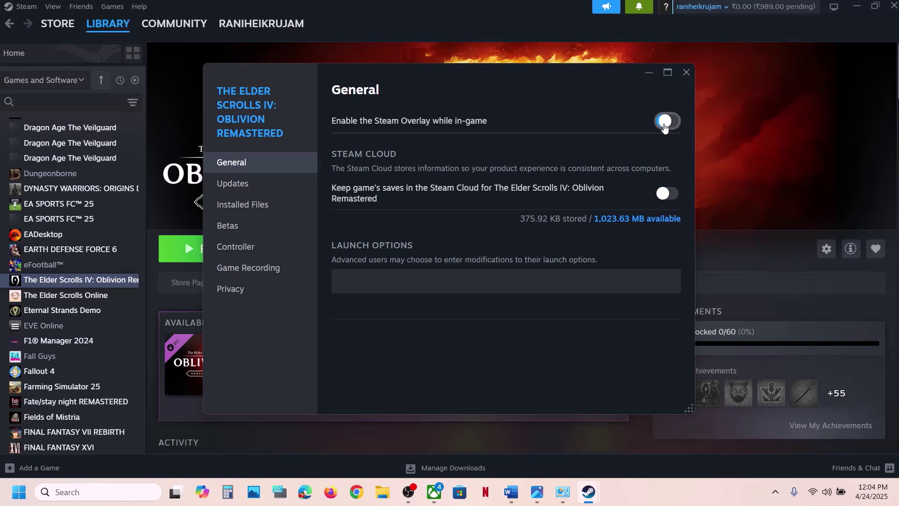
pyautogui.click(686, 73)
# Step: Return to the Word document and mark Discord among the overlay apps listed in Step 7
pyautogui.click(513, 492)
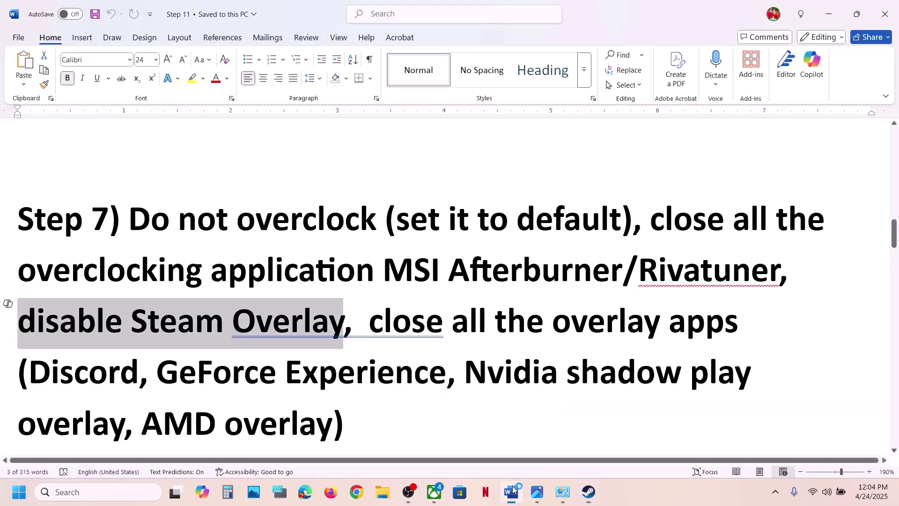
pyautogui.doubleClick(65, 380)
pyautogui.click(149, 391)
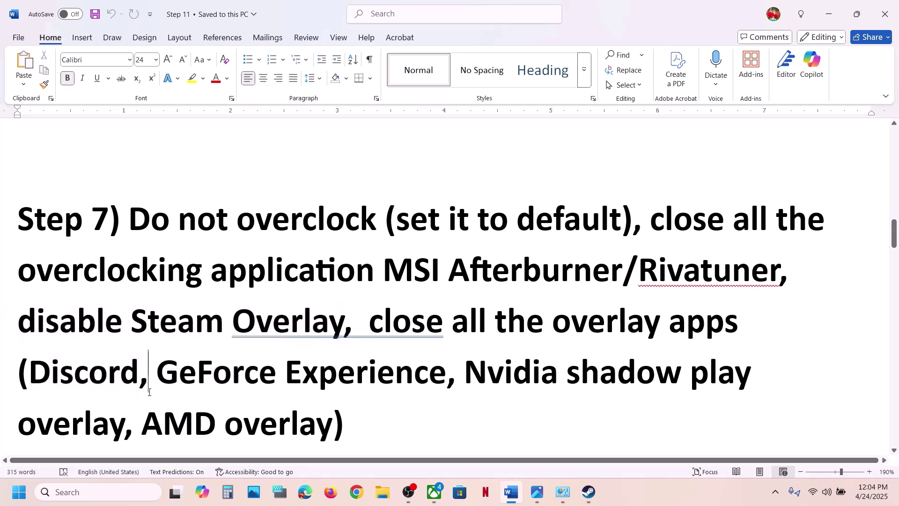
# Step: Find and open the NVIDIA app through Windows search and view the NVIDIA overlay option in its settings
pyautogui.click(109, 490)
pyautogui.write('nvid')
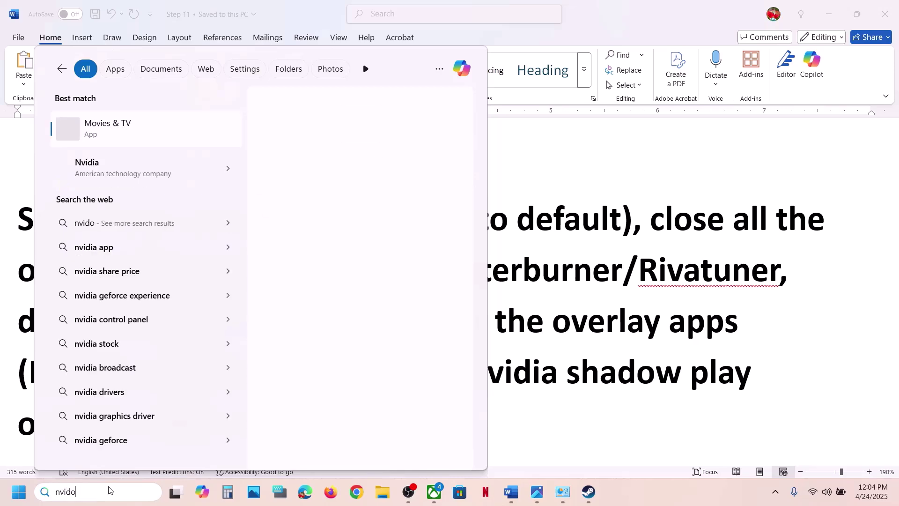
pyautogui.press('Return')
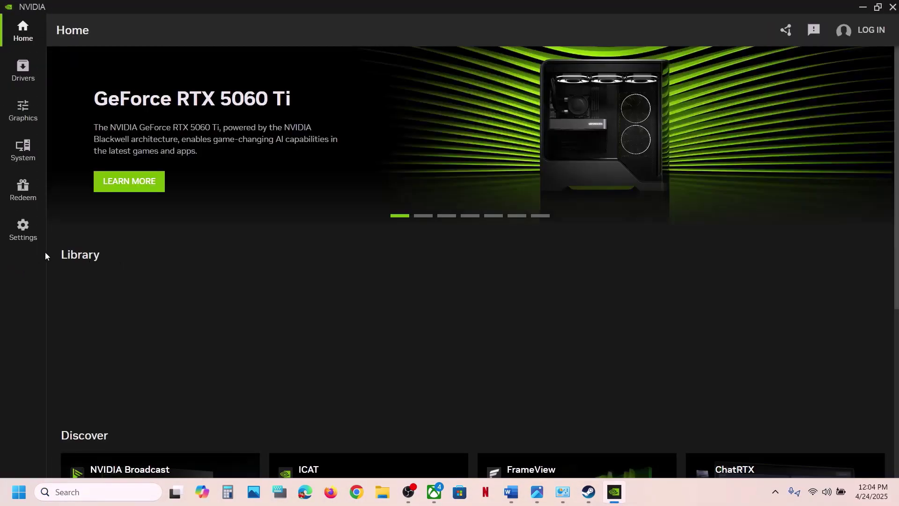
pyautogui.click(26, 238)
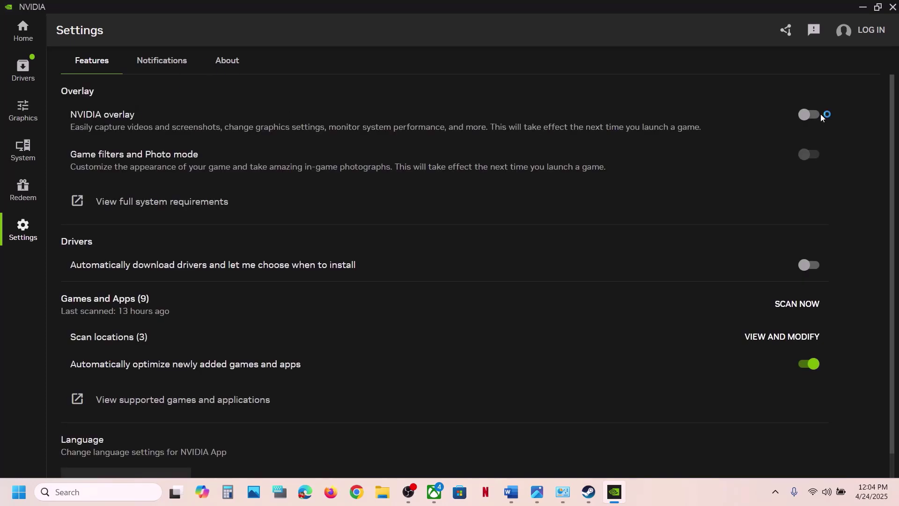
# Step: Examine the graphics driver settings for both The Elder Scrolls IV: Oblivion Remastered entries in the NVIDIA app
pyautogui.click(12, 120)
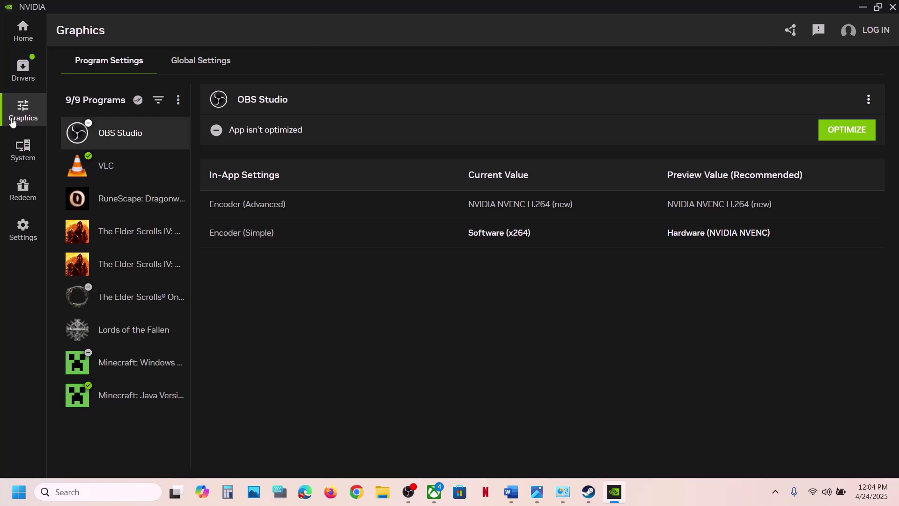
pyautogui.click(130, 231)
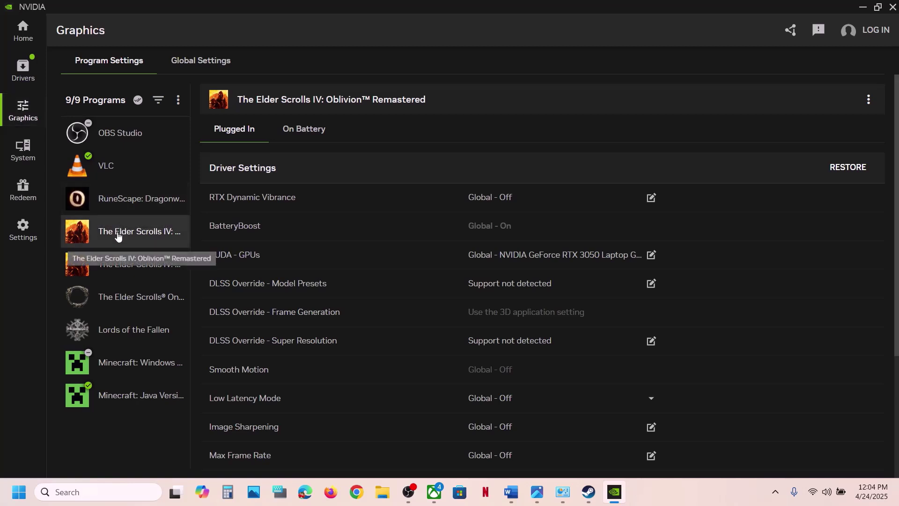
pyautogui.click(112, 271)
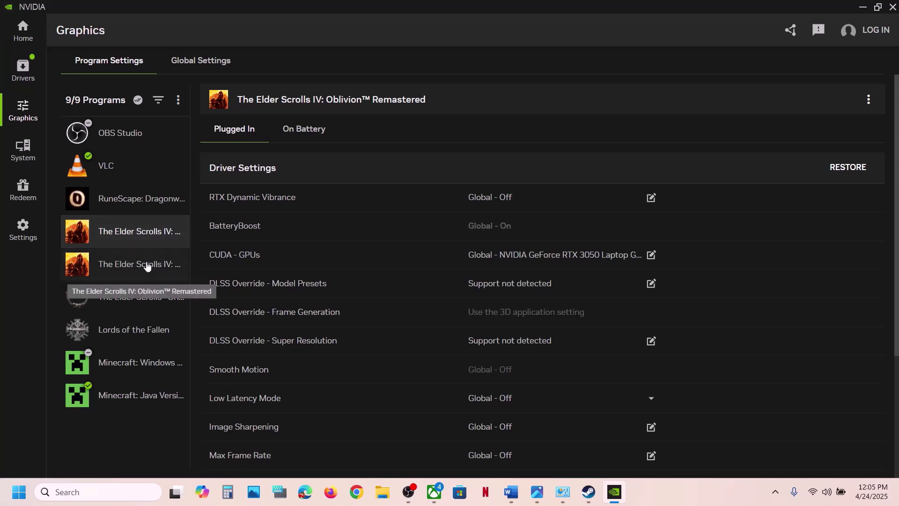
pyautogui.click(137, 200)
pyautogui.click(136, 231)
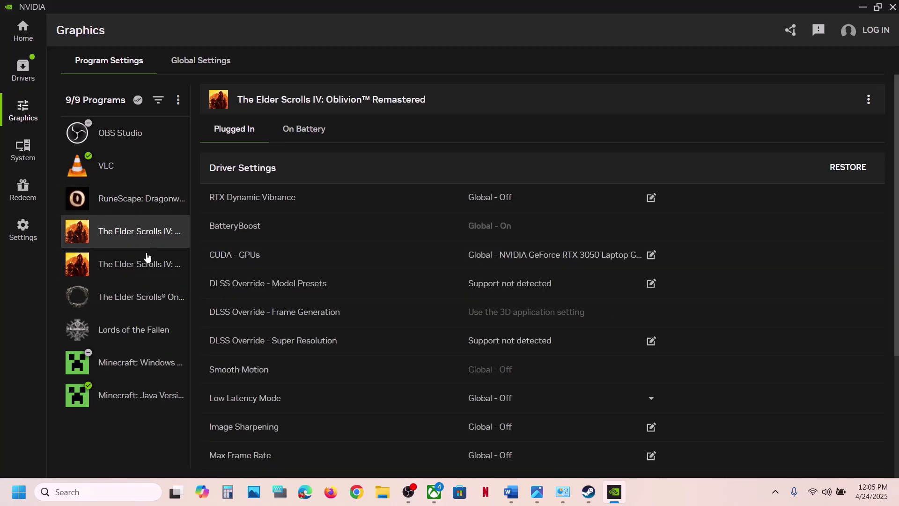
pyautogui.click(137, 266)
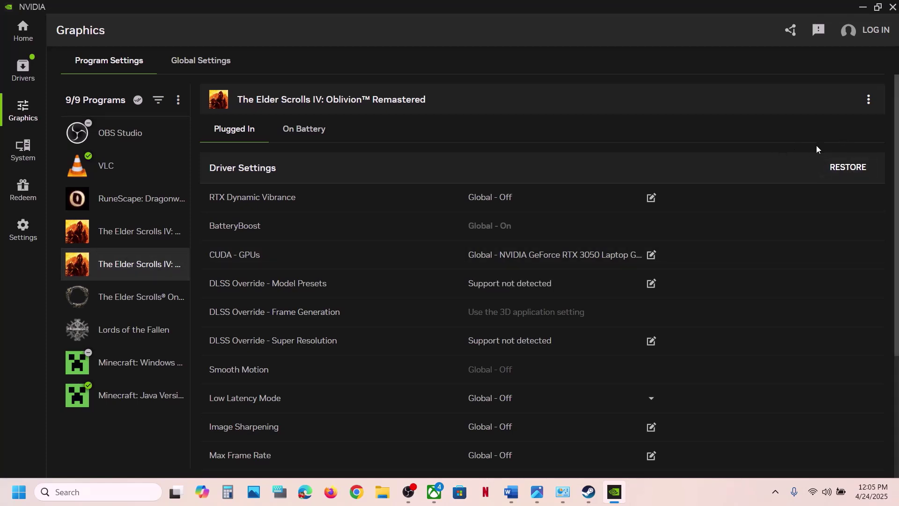
pyautogui.click(152, 232)
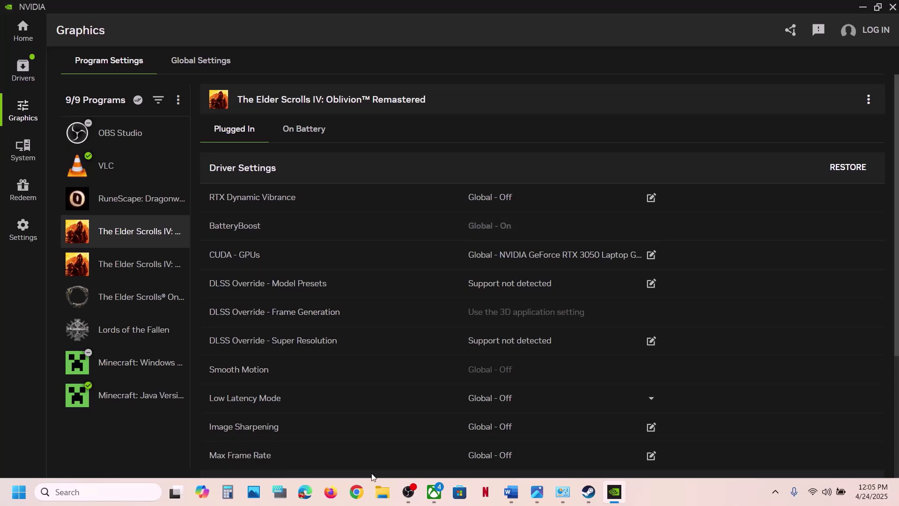
# Step: Return to the Word document and highlight Step 8's advice on renaming save game files, creating a backup first and losing save progress
pyautogui.click(589, 493)
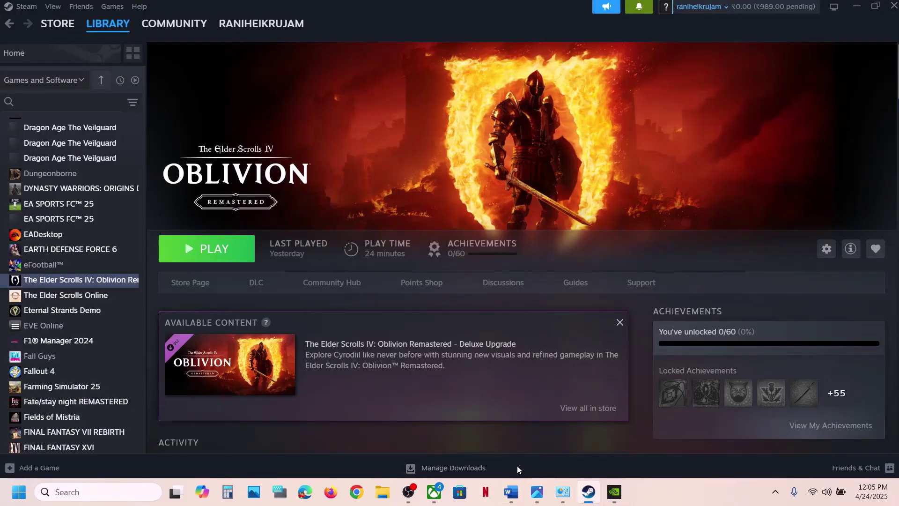
pyautogui.click(511, 492)
pyautogui.scroll(-5, 398, 260)
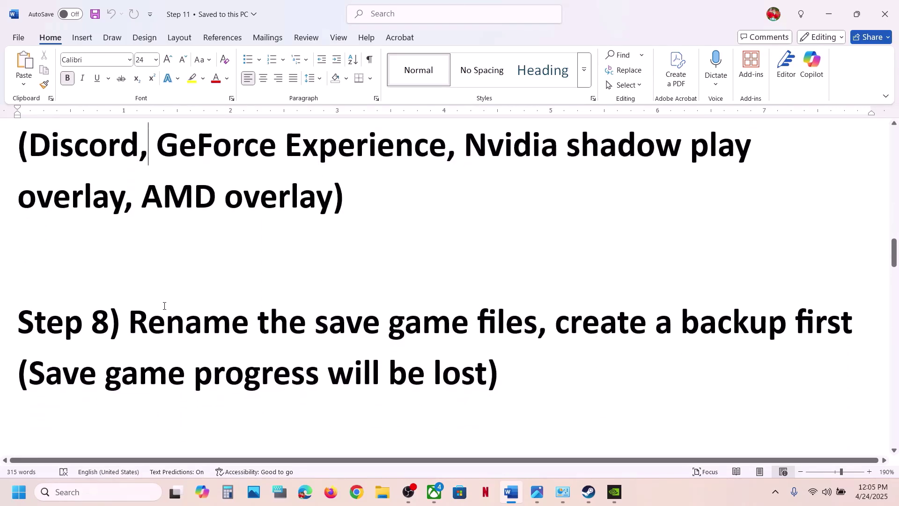
pyautogui.moveTo(148, 323); pyautogui.dragTo(488, 327)
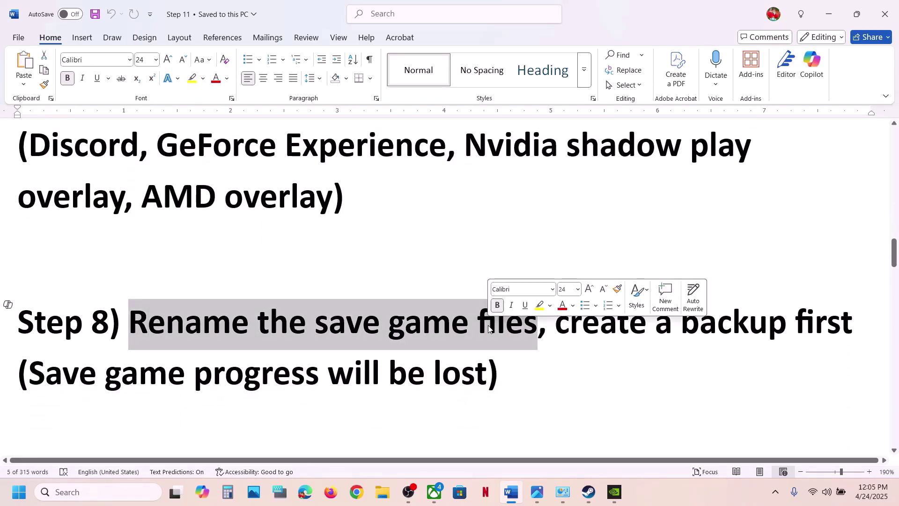
pyautogui.scroll(1, 488, 326)
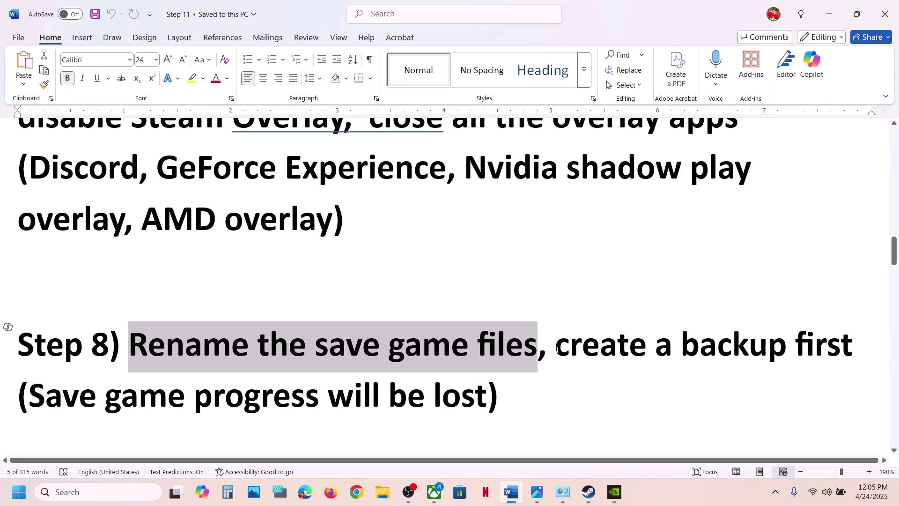
pyautogui.moveTo(553, 346); pyautogui.dragTo(847, 355)
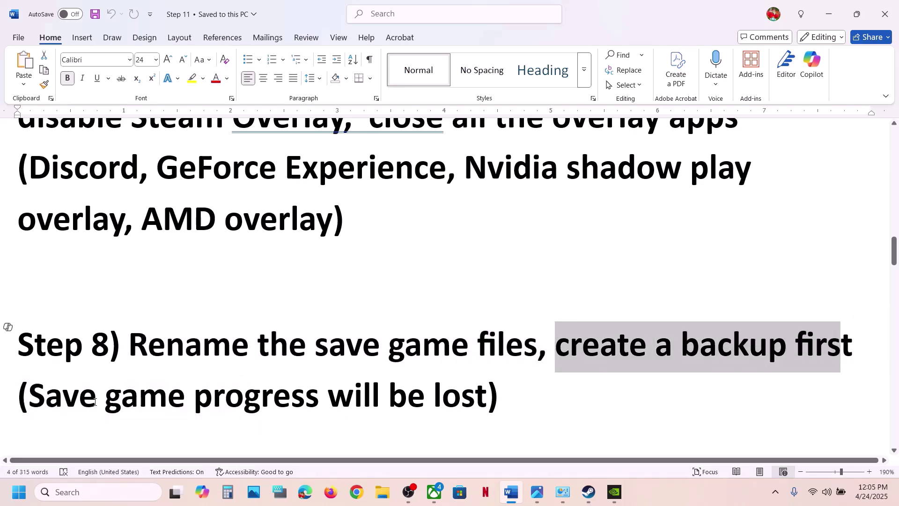
pyautogui.moveTo(44, 402); pyautogui.dragTo(482, 398)
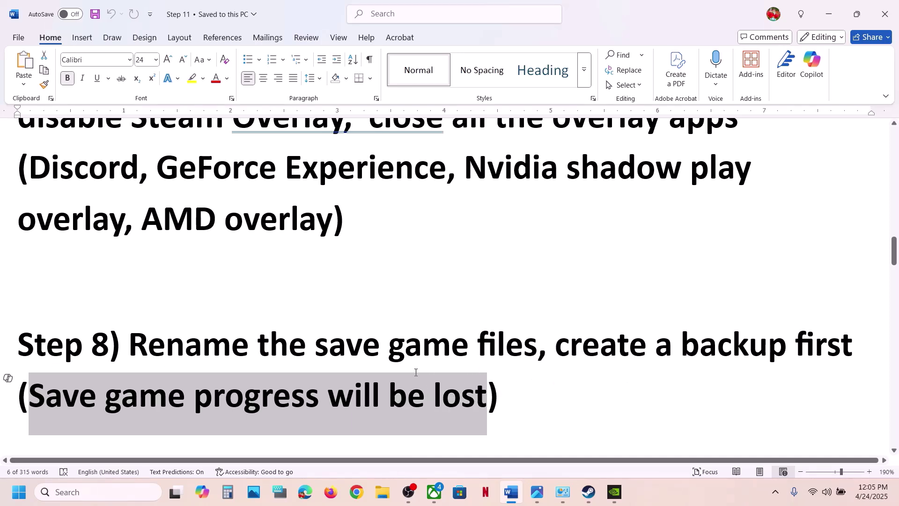
pyautogui.scroll(1, 416, 372)
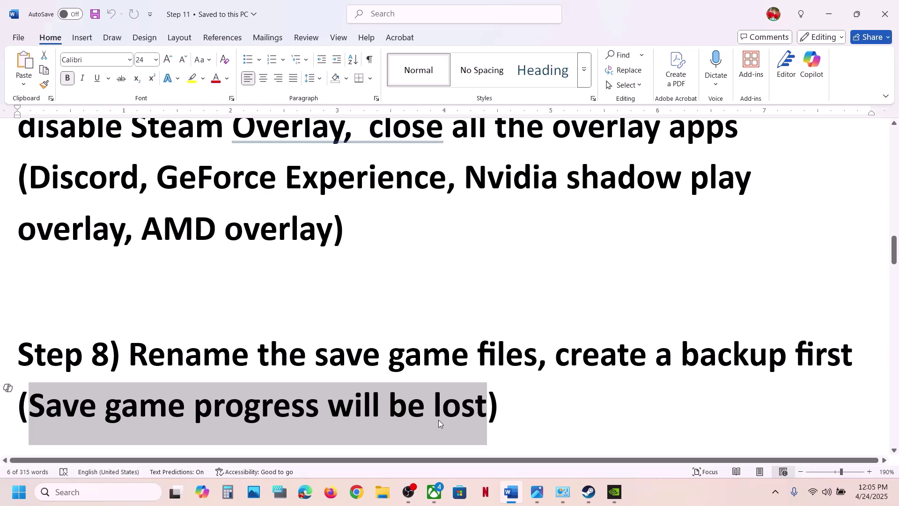
# Step: Back up the Oblivion Remastered folder by copying it from My Games in Documents to an empty area of the desktop
pyautogui.click(383, 491)
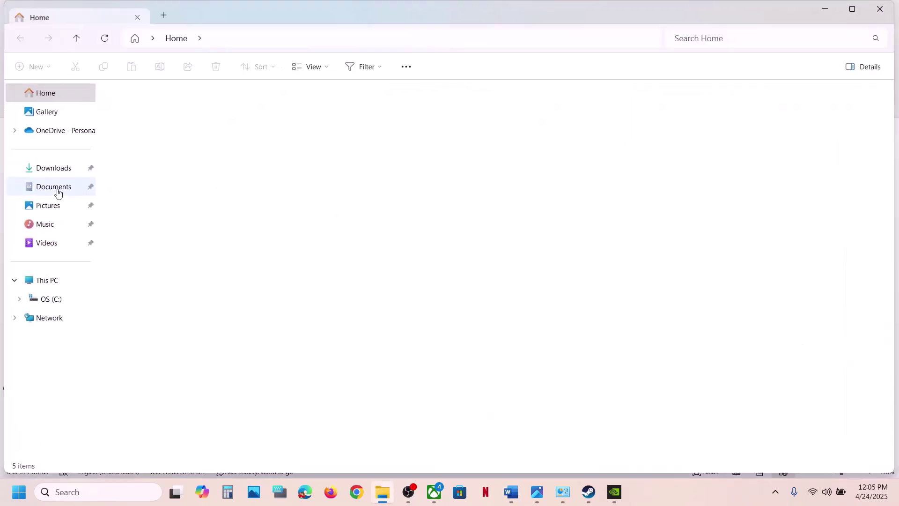
pyautogui.click(55, 187)
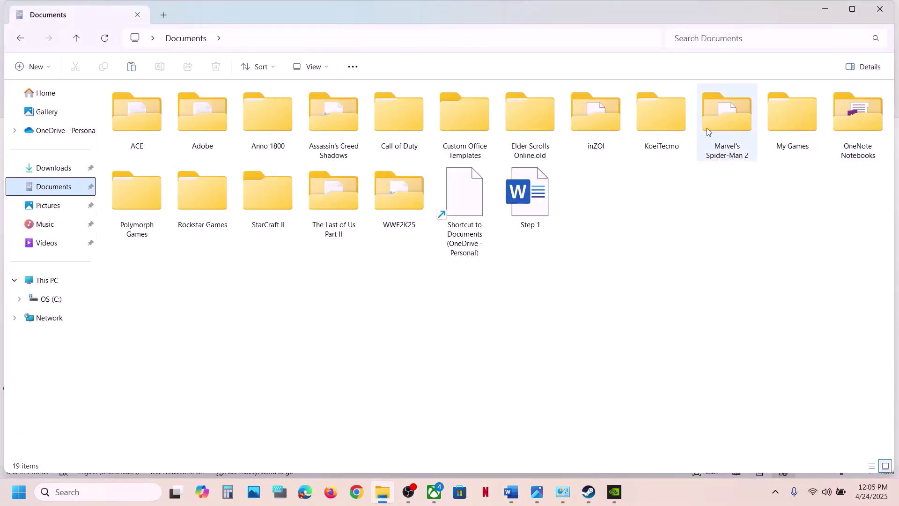
pyautogui.doubleClick(776, 130)
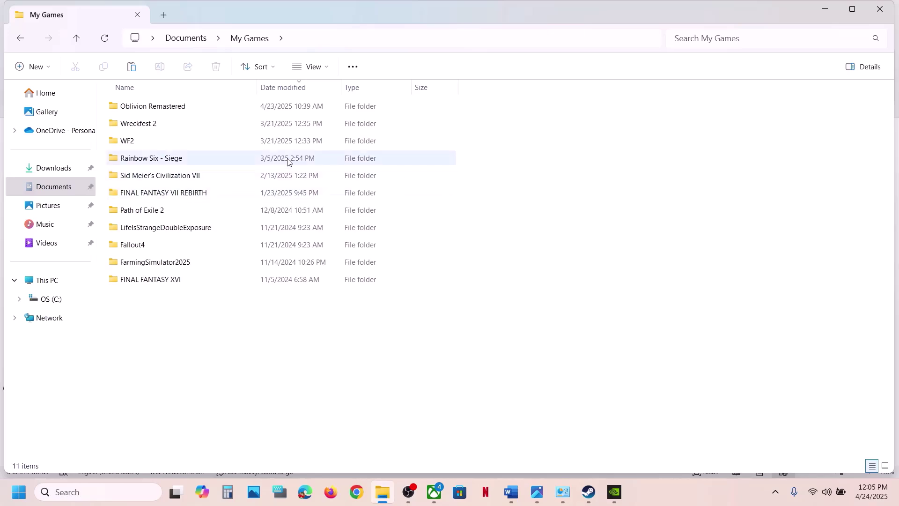
pyautogui.click(165, 111)
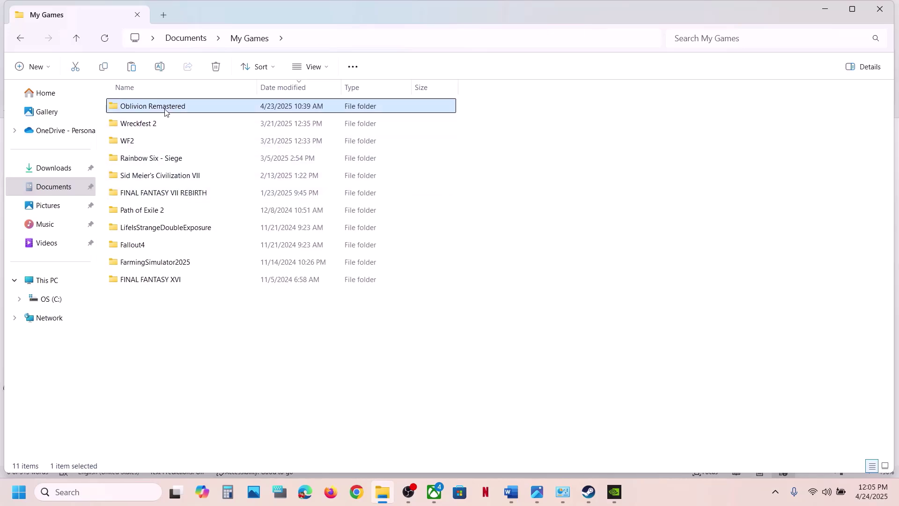
pyautogui.rightClick(165, 112)
pyautogui.click(222, 132)
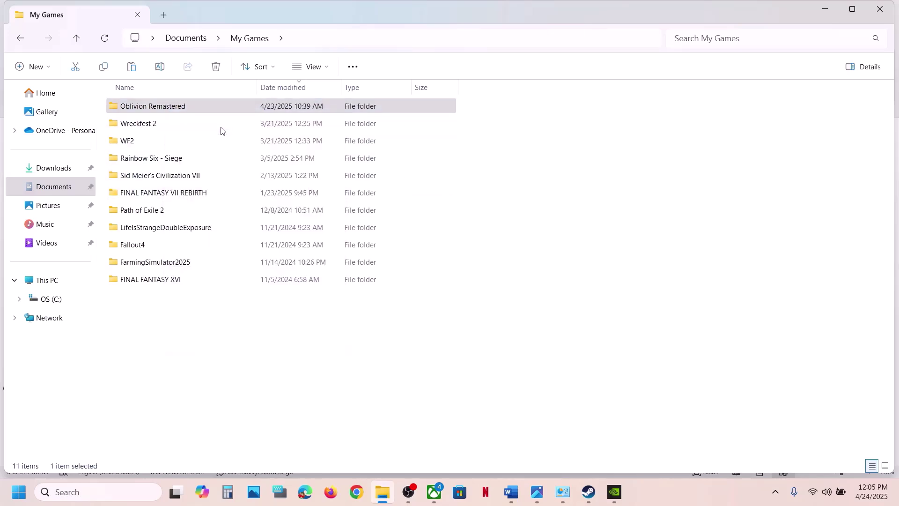
pyautogui.press('super+d')
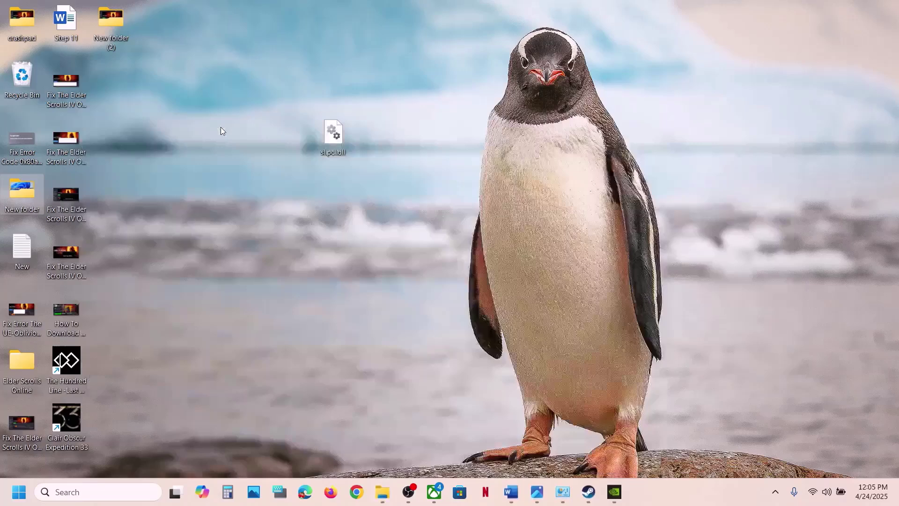
pyautogui.hotkey('ctrl', 'v')
pyautogui.moveTo(108, 86); pyautogui.dragTo(313, 181)
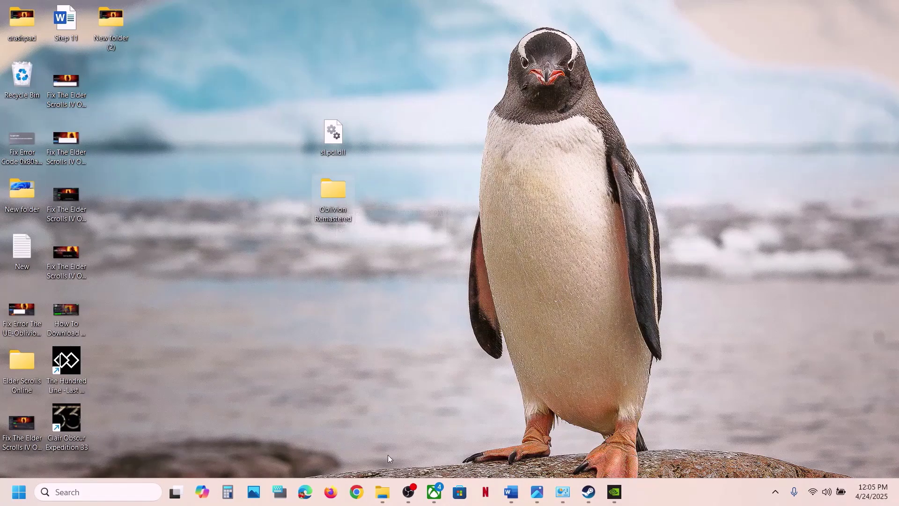
# Step: Rename the original Oblivion Remastered folder in My Games to "Oblivion Remastered.old"
pyautogui.click(389, 491)
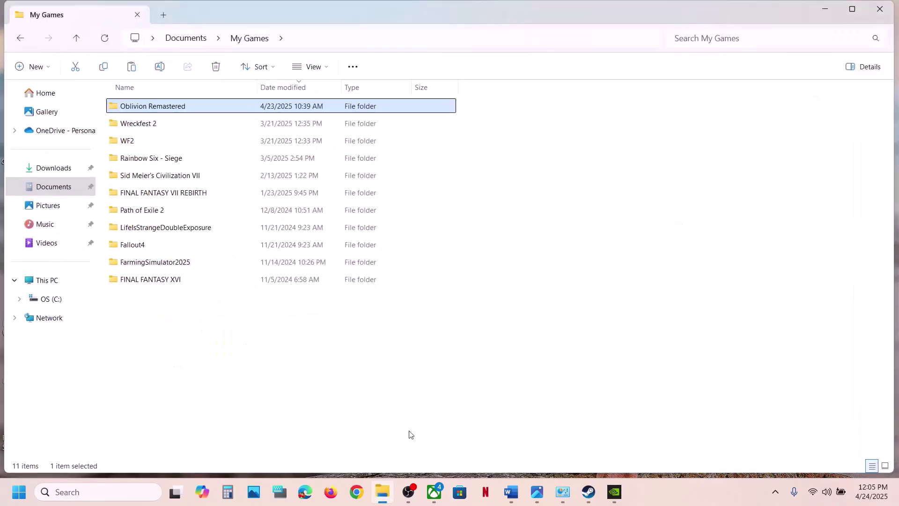
pyautogui.rightClick(170, 112)
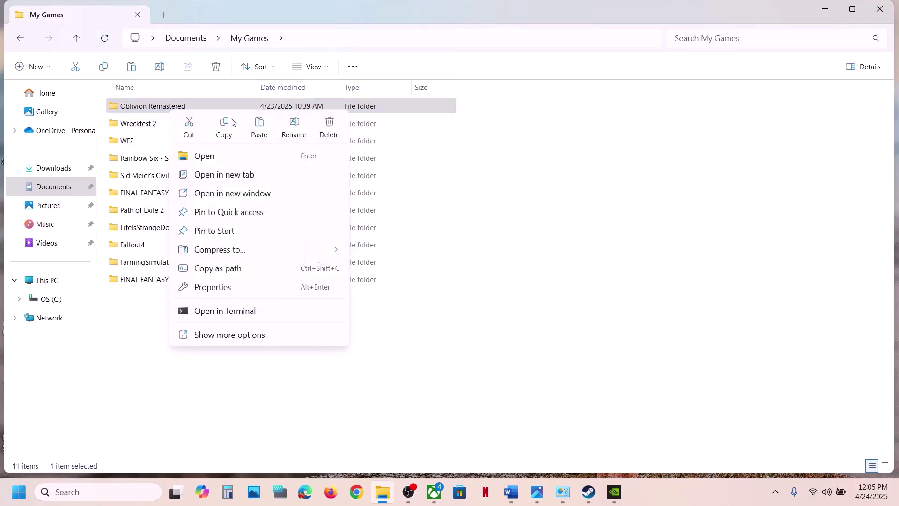
pyautogui.click(294, 126)
pyautogui.press('End')
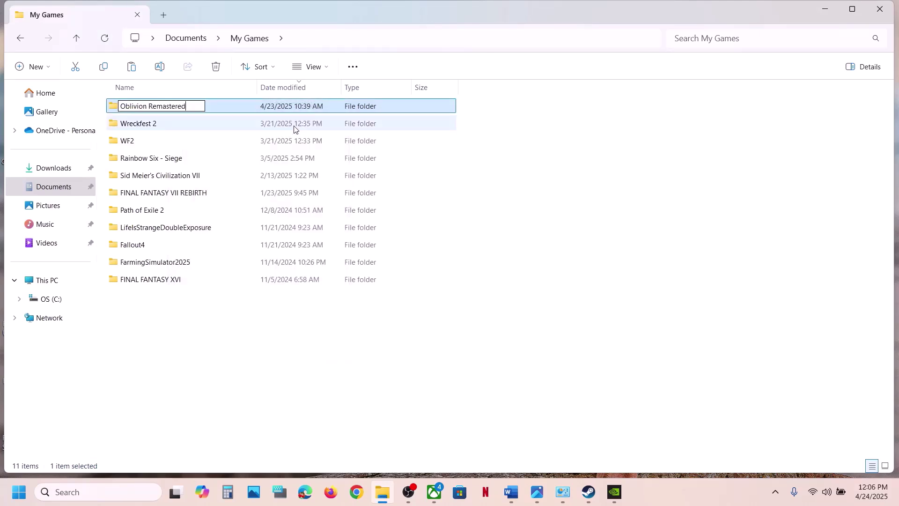
pyautogui.write('.old')
pyautogui.click(257, 351)
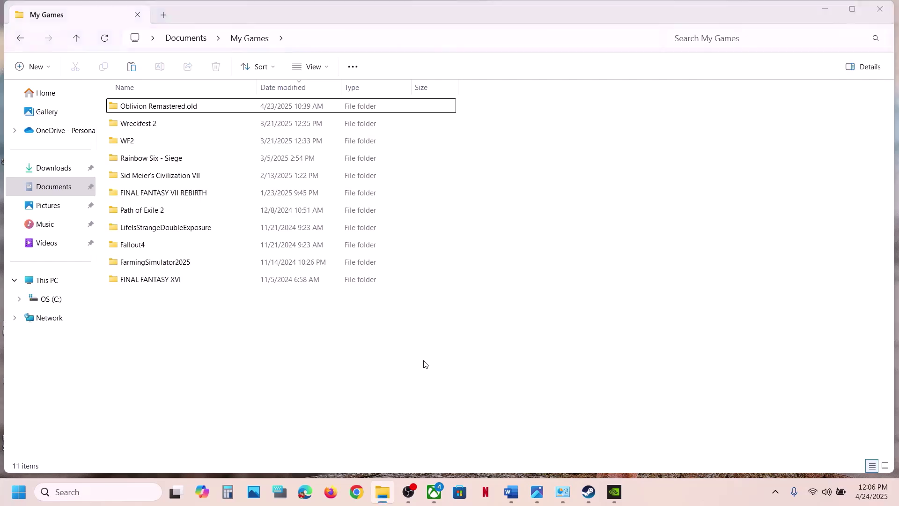
# Step: Check the Oblivion Remastered backup on the desktop, and highlight the NVIDIA driver link under Step 9 in the Word document
pyautogui.press('super+d')
pyautogui.click(335, 208)
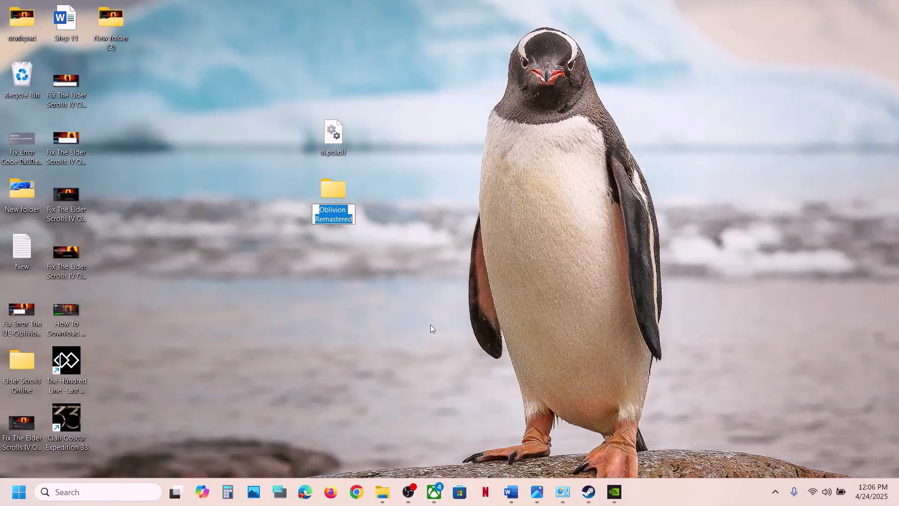
pyautogui.click(589, 493)
pyautogui.click(511, 492)
pyautogui.scroll(-6, 446, 282)
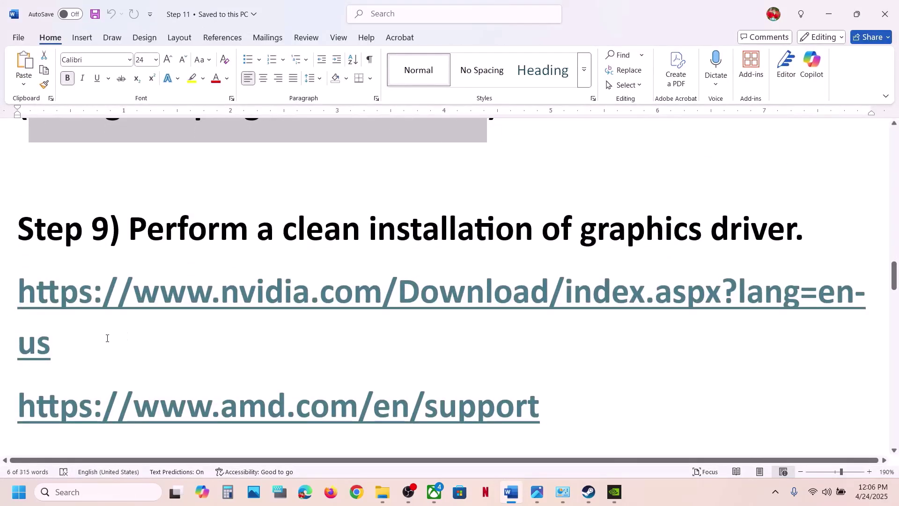
pyautogui.doubleClick(7, 322)
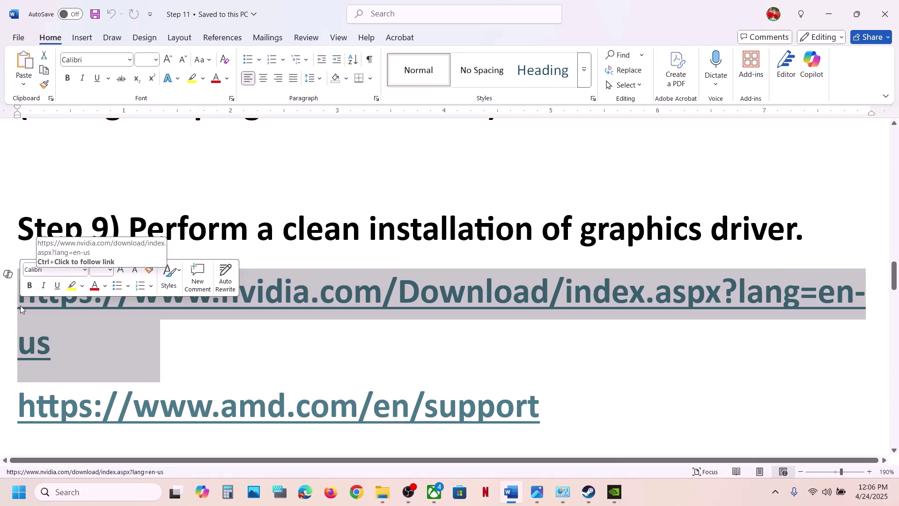
pyautogui.click(256, 385)
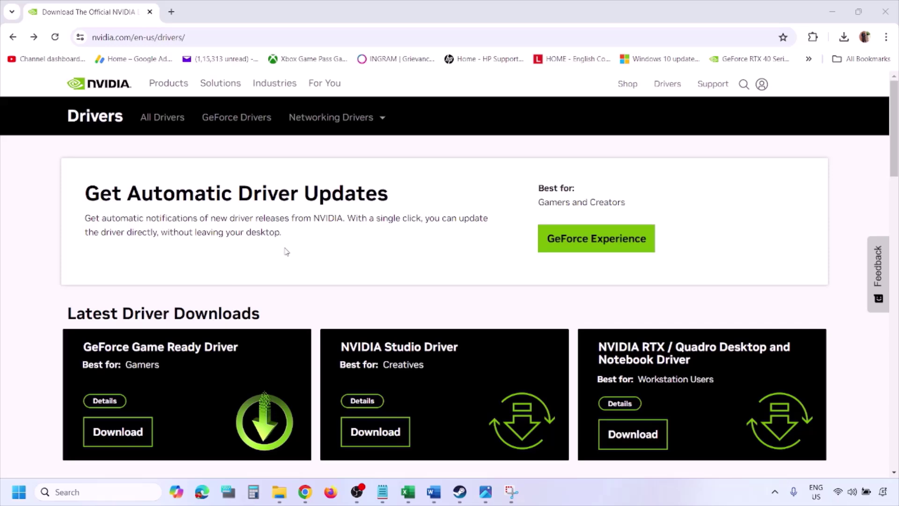
# Step: Search NVIDIA's driver page for GeForce RTX 3050 Laptop GPU drivers with Windows 11 and English (US)
pyautogui.scroll(-9, 211, 287)
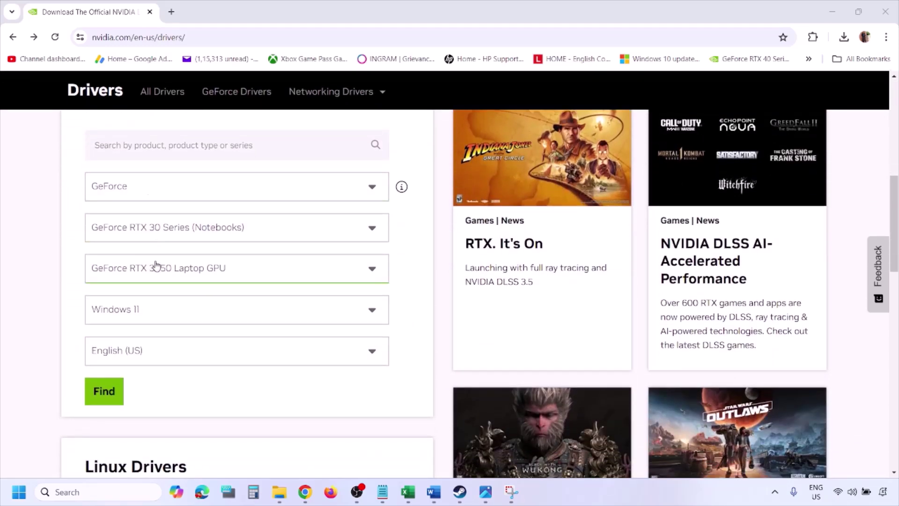
pyautogui.click(148, 312)
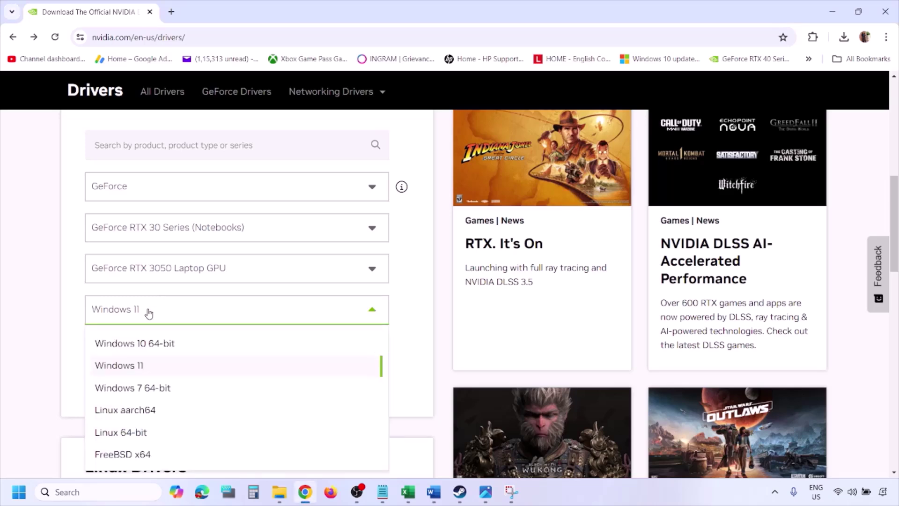
pyautogui.click(131, 366)
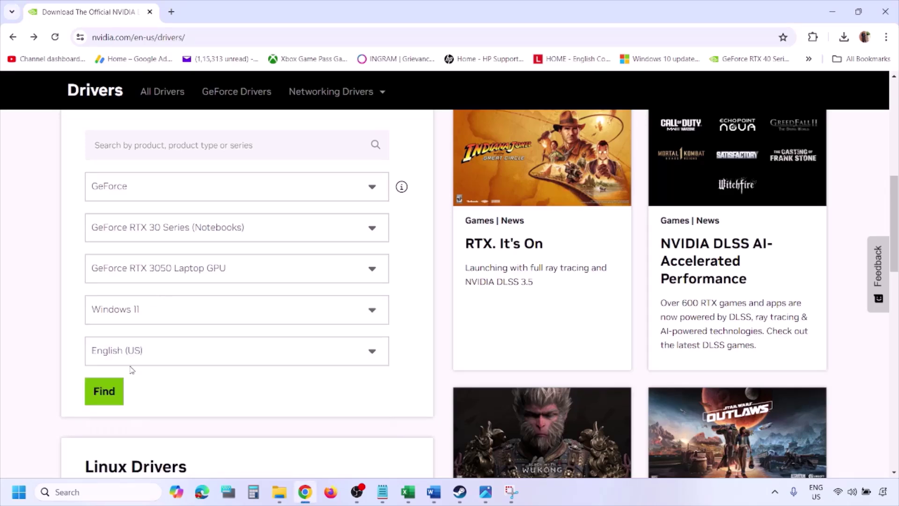
pyautogui.click(104, 391)
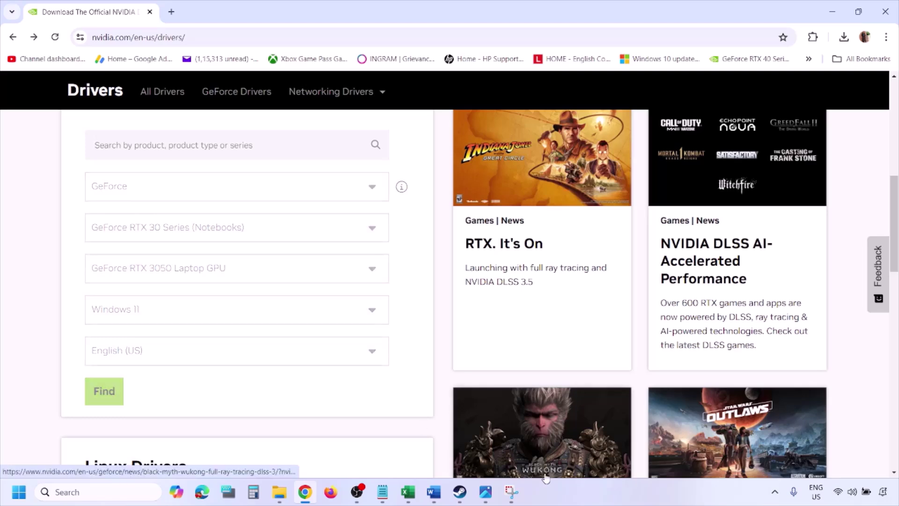
# Step: Review the images 1.png to 5.png on downloading and clean-installing the GeForce Game Ready Driver, and bring up the computer's power options
pyautogui.click(485, 491)
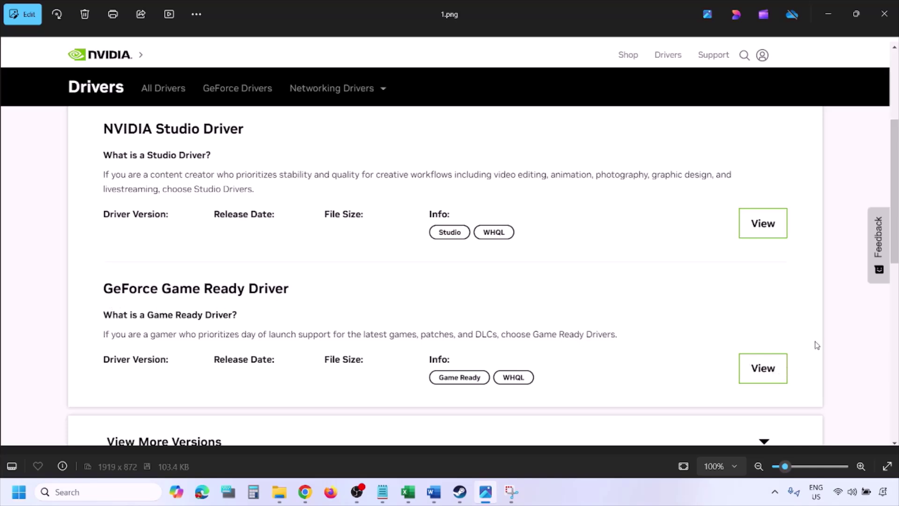
pyautogui.press('Right')
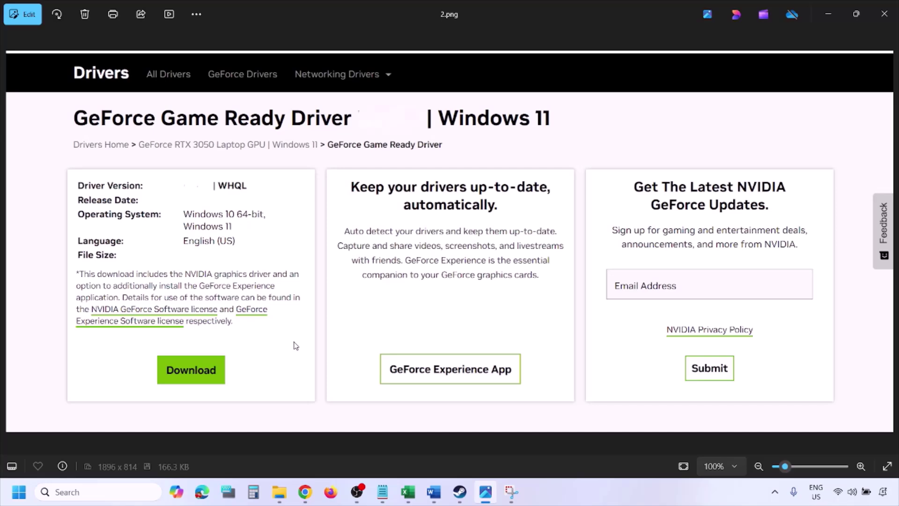
pyautogui.press('Right')
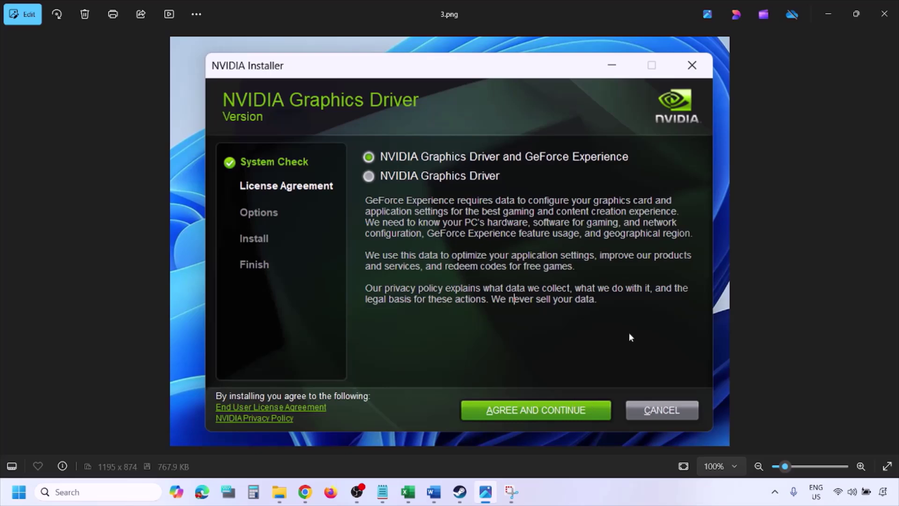
pyautogui.press('Right')
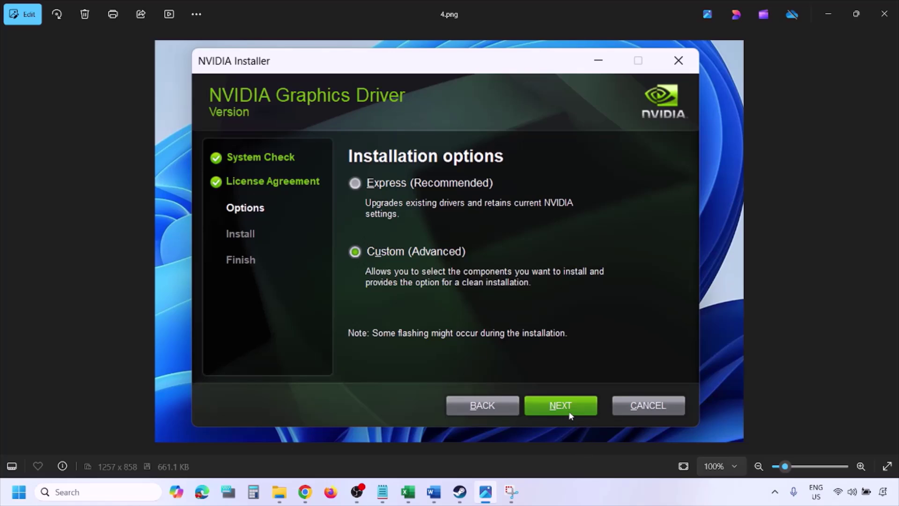
pyautogui.press('Right')
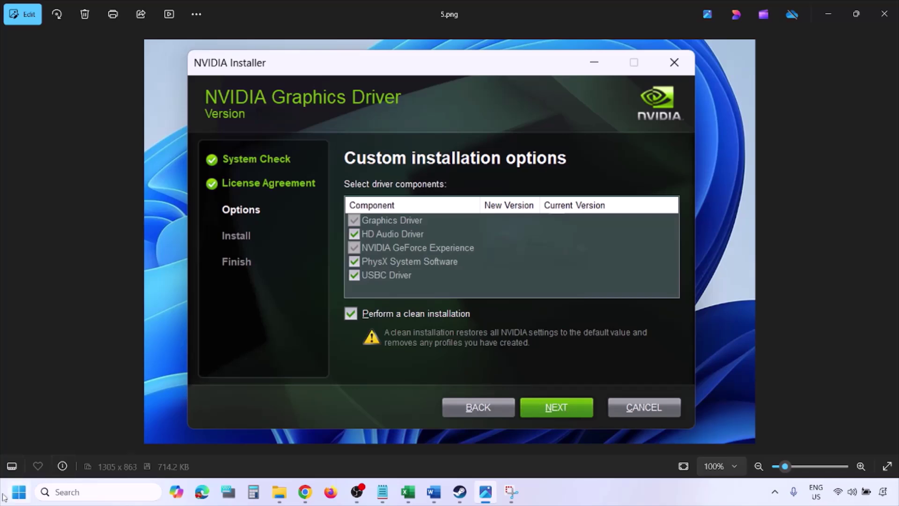
pyautogui.click(19, 491)
pyautogui.click(345, 456)
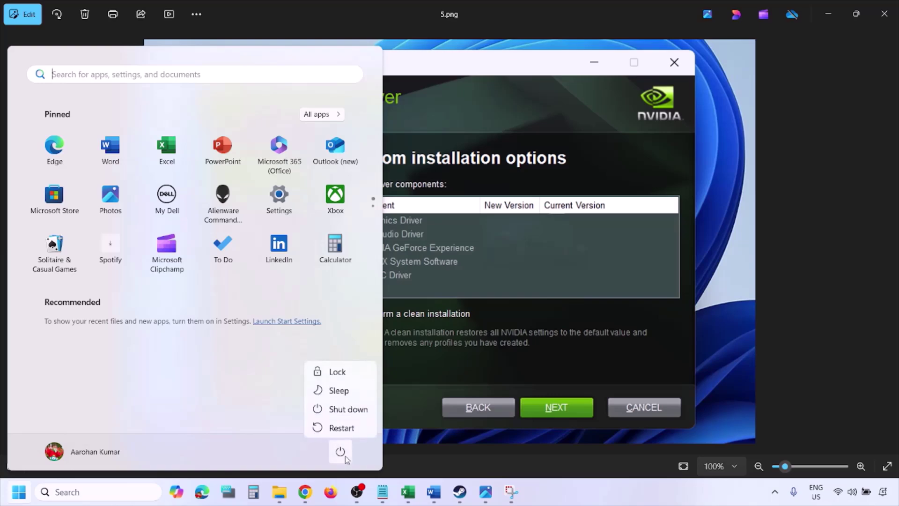
# Step: Return to the Word document and highlight the AMD support link under Step 9
pyautogui.click(612, 501)
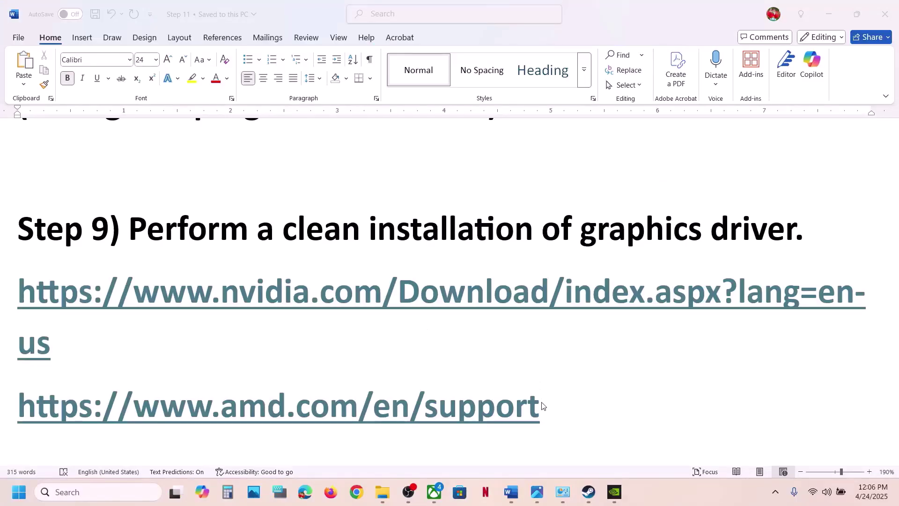
pyautogui.moveTo(565, 407); pyautogui.dragTo(0, 428)
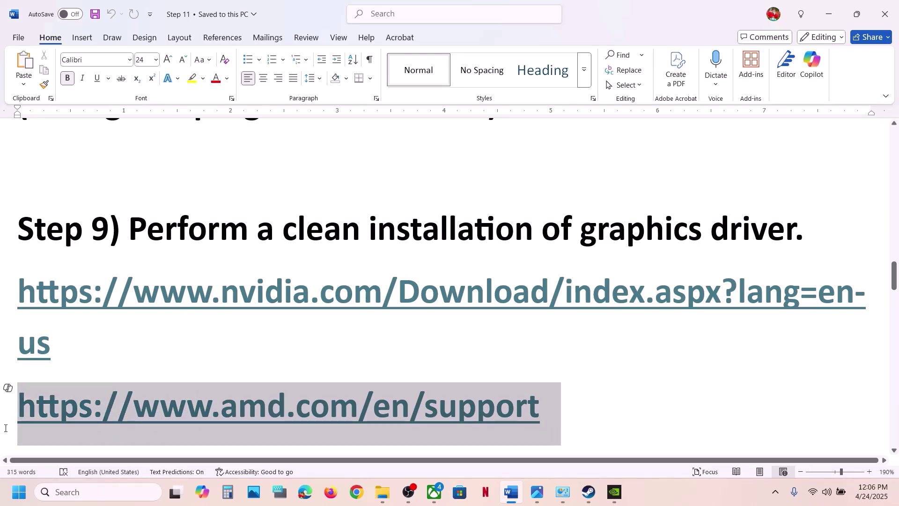
pyautogui.moveTo(6, 428); pyautogui.dragTo(5, 428)
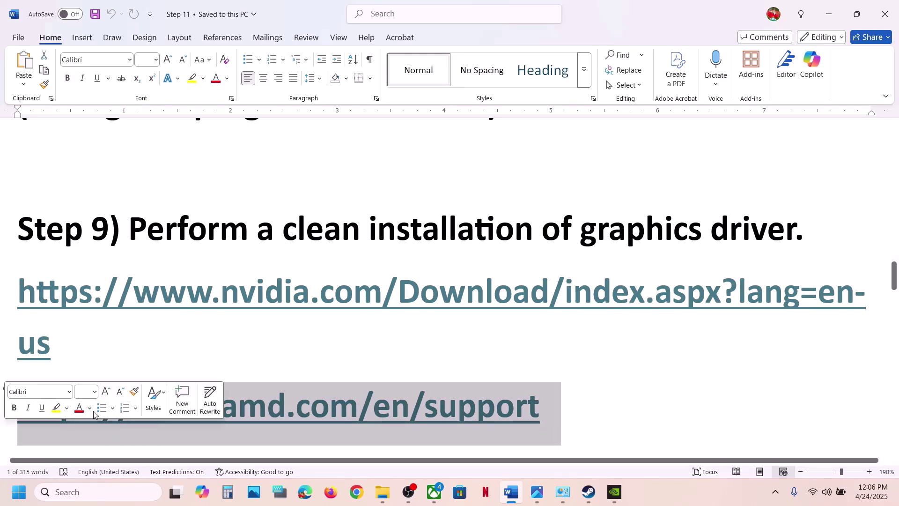
pyautogui.click(588, 406)
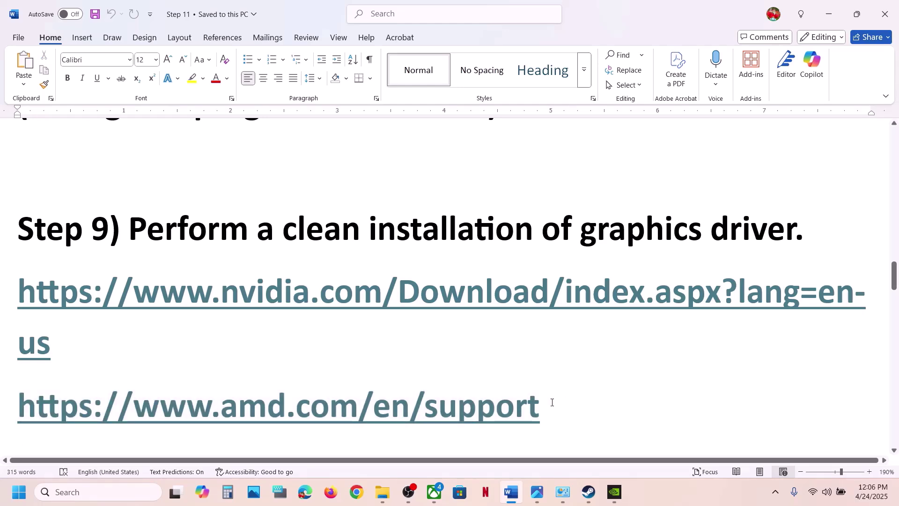
# Step: Go to Step 11 on running the game on the dedicated graphics card and highlight text in its heading
pyautogui.scroll(-2, 551, 402)
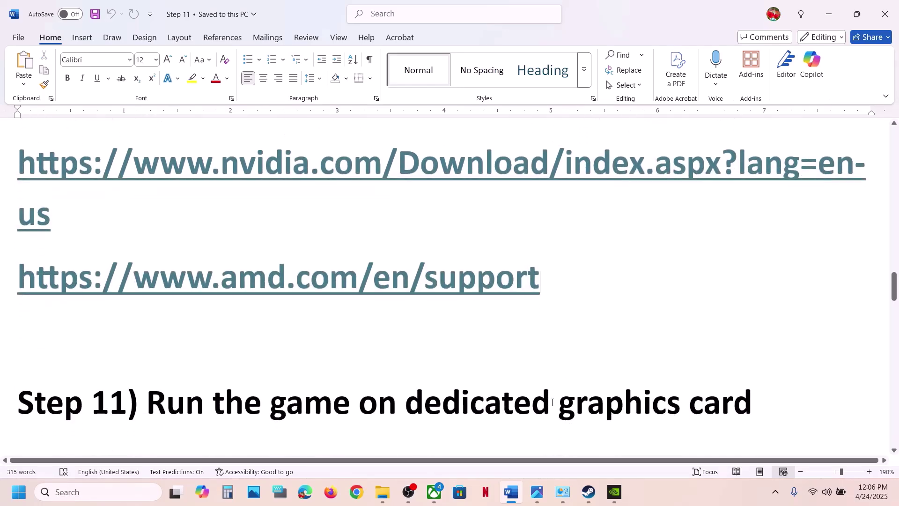
pyautogui.tripleClick(605, 402)
pyautogui.doubleClick(606, 401)
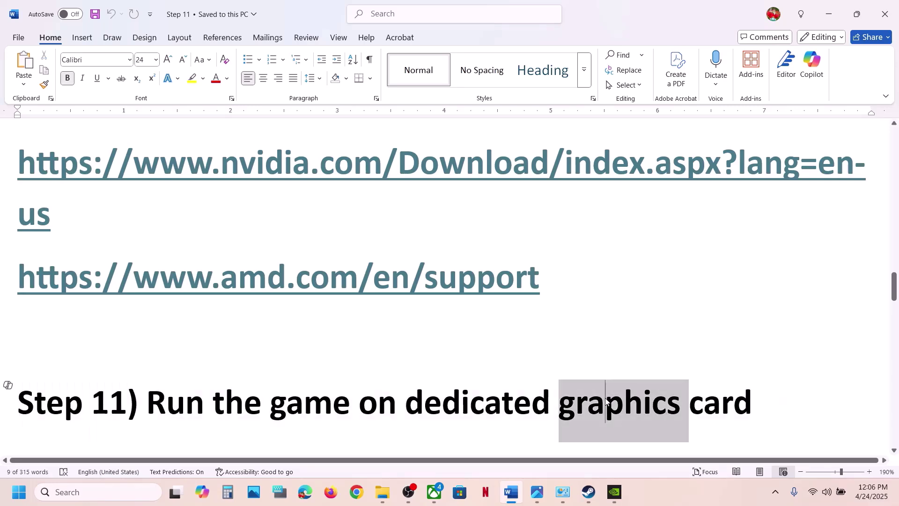
# Step: Open the Windows Graphics settings and add OblivionRemastered-Win64-Shipping from the game's Win64 folder as a desktop app
pyautogui.click(144, 490)
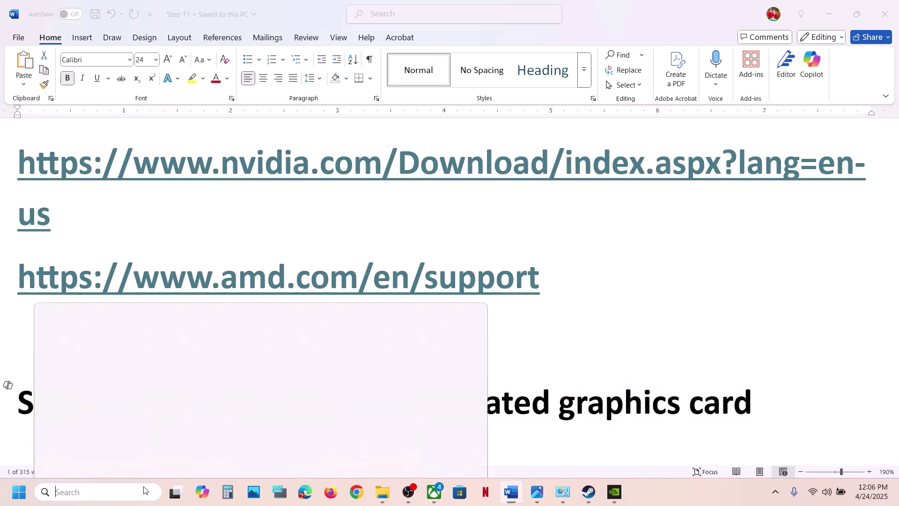
pyautogui.write('graphics')
pyautogui.click(158, 121)
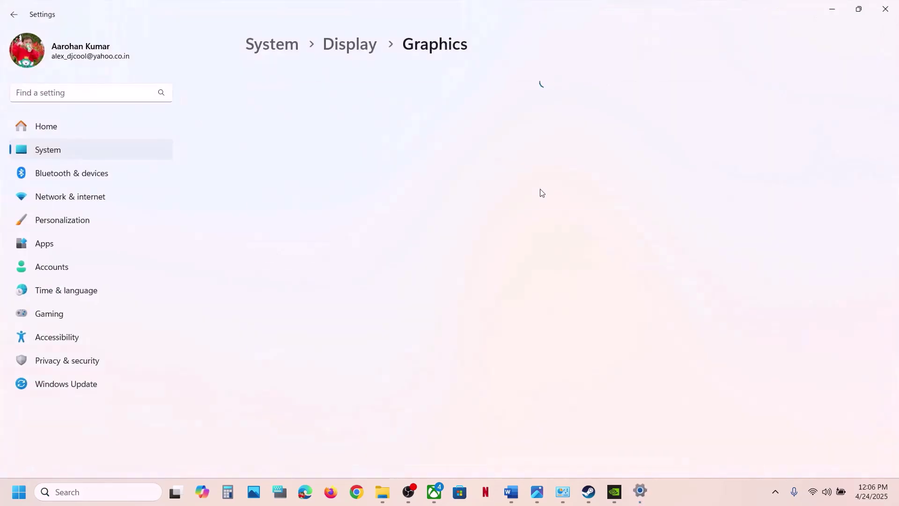
pyautogui.click(672, 321)
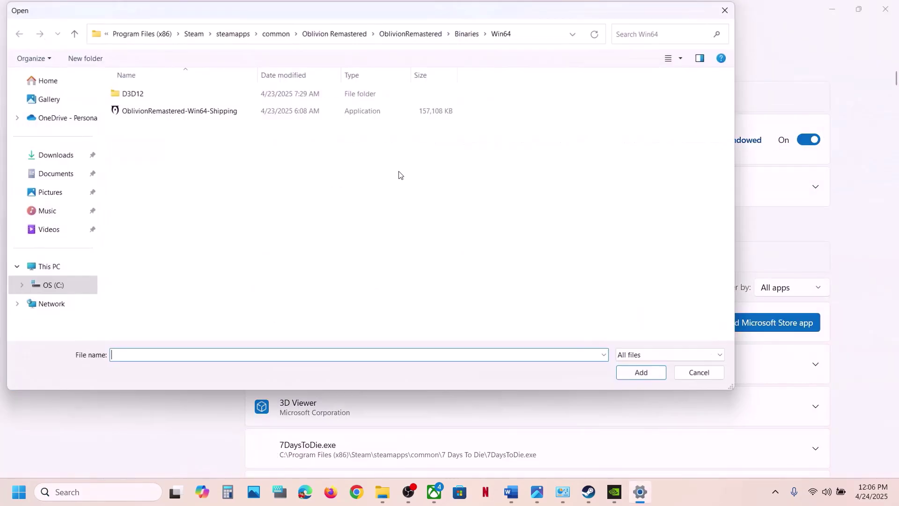
pyautogui.click(167, 112)
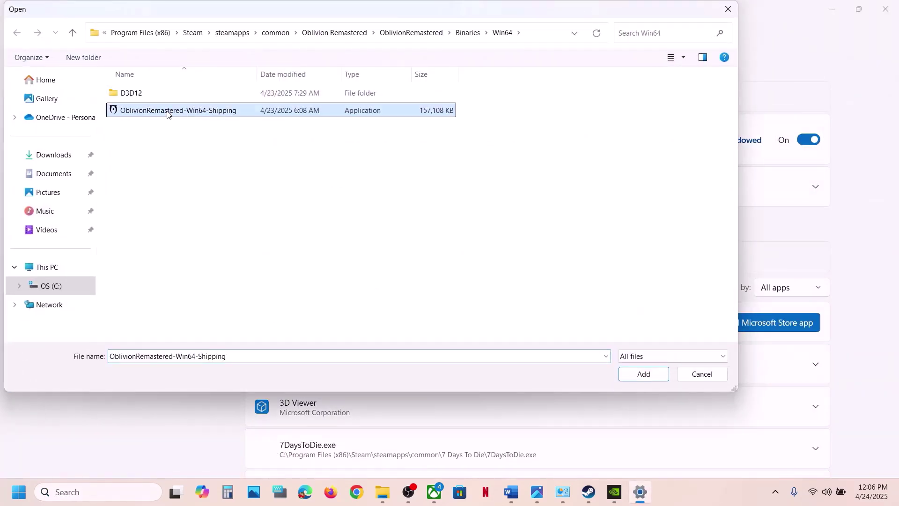
pyautogui.click(645, 373)
# Step: Set the GPU preference of the OblivionRemastered entry to High Performance (NVIDIA GeForce RTX 3050 Laptop GPU)
pyautogui.scroll(-20, 392, 375)
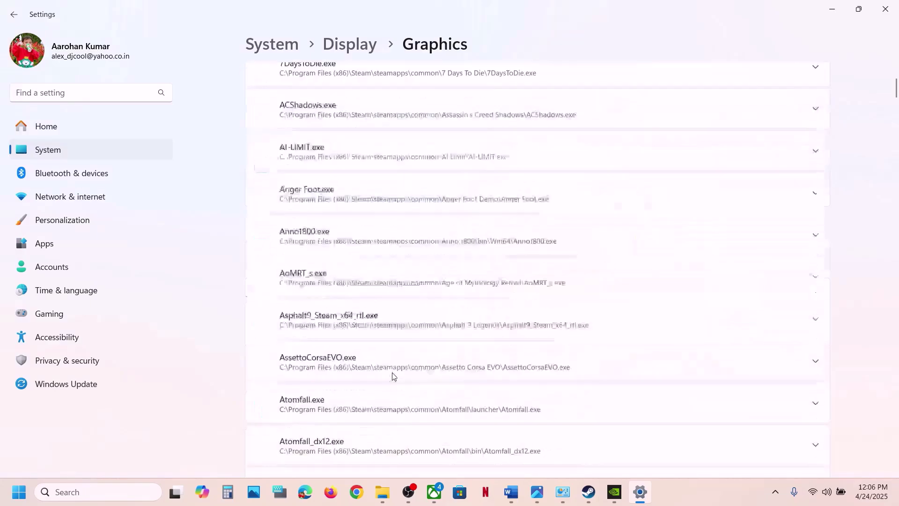
pyautogui.scroll(-20, 392, 375)
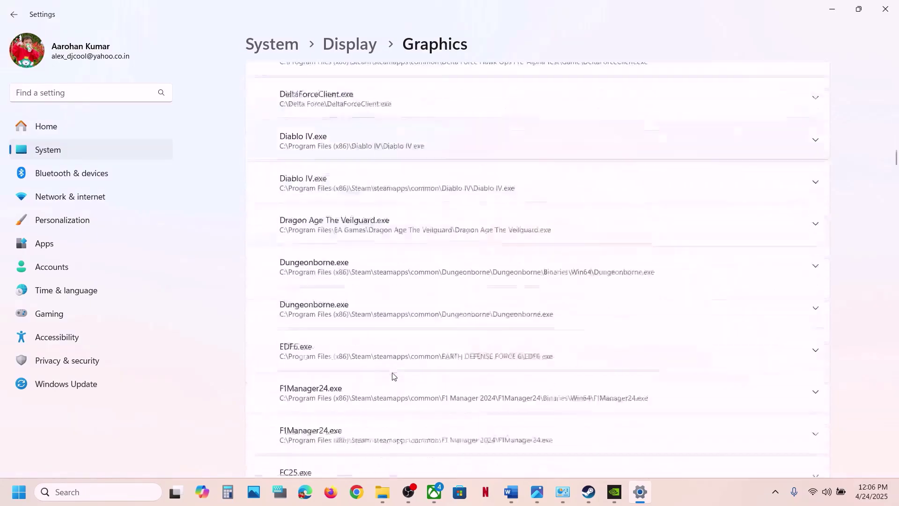
pyautogui.scroll(-20, 392, 376)
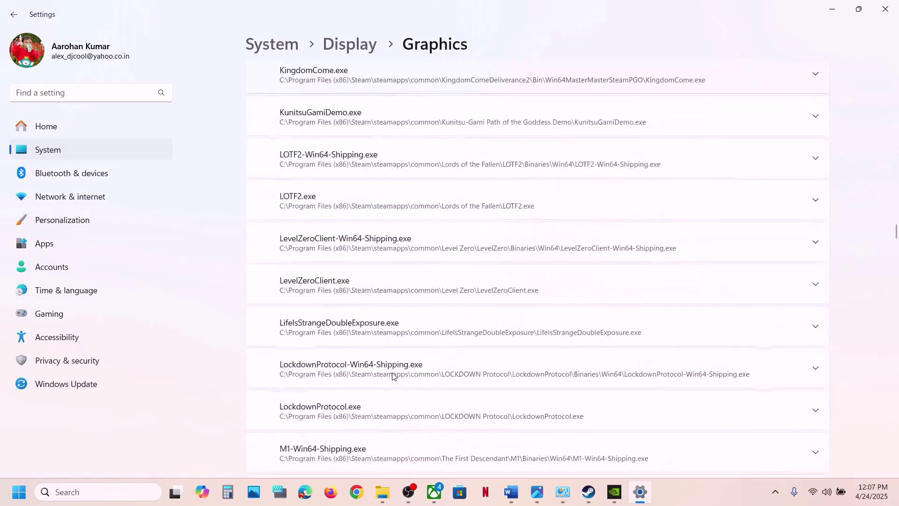
pyautogui.scroll(-8, 392, 376)
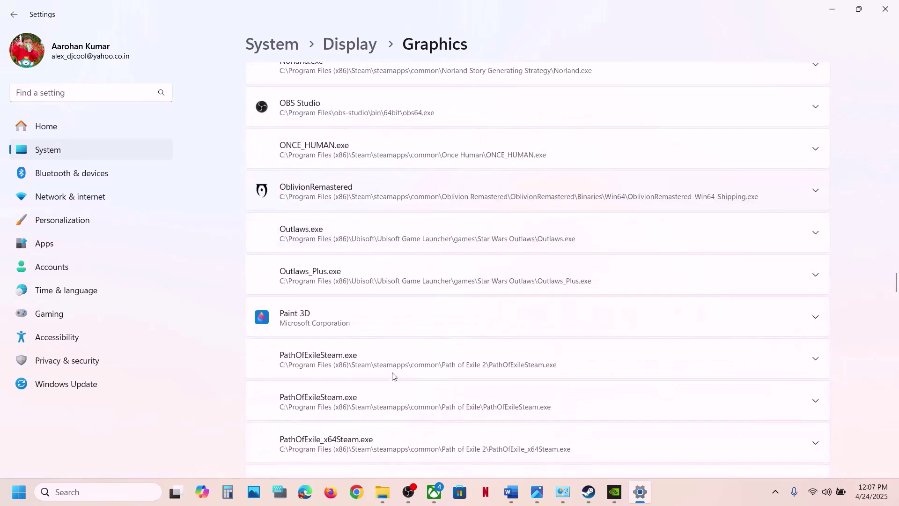
pyautogui.click(396, 187)
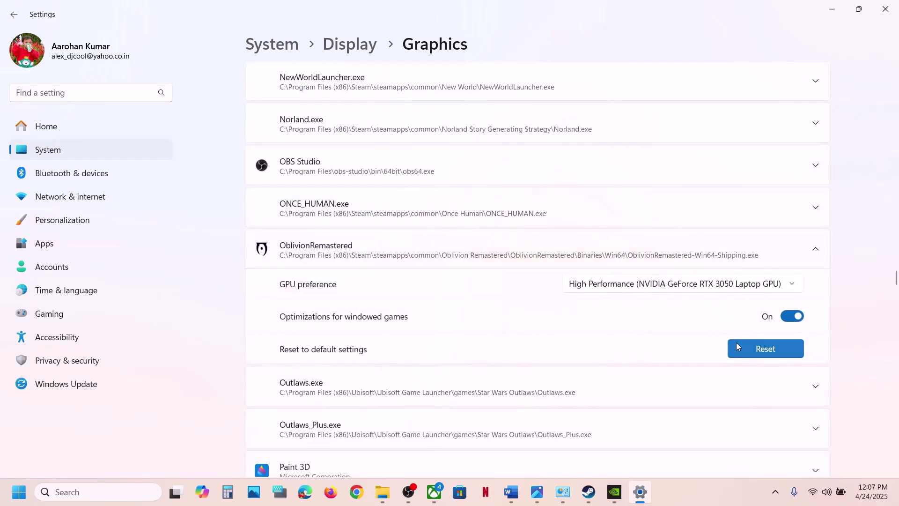
pyautogui.click(741, 290)
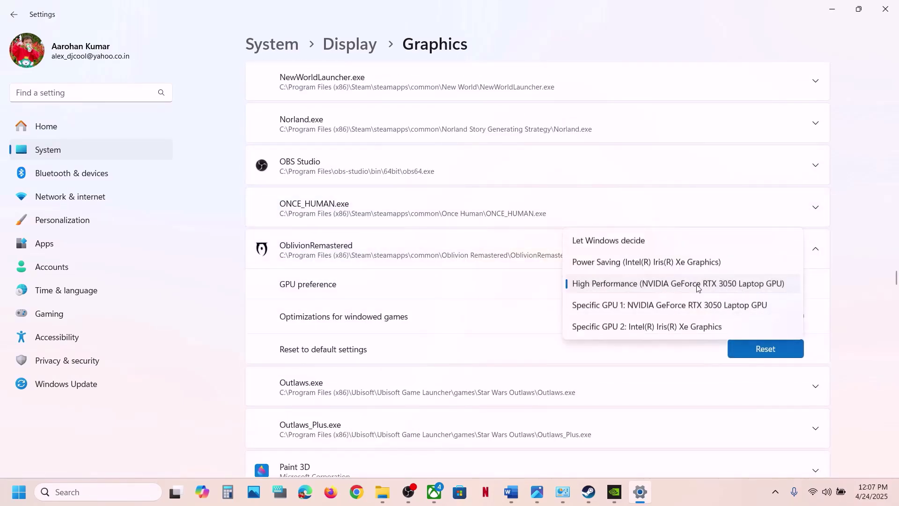
pyautogui.click(677, 284)
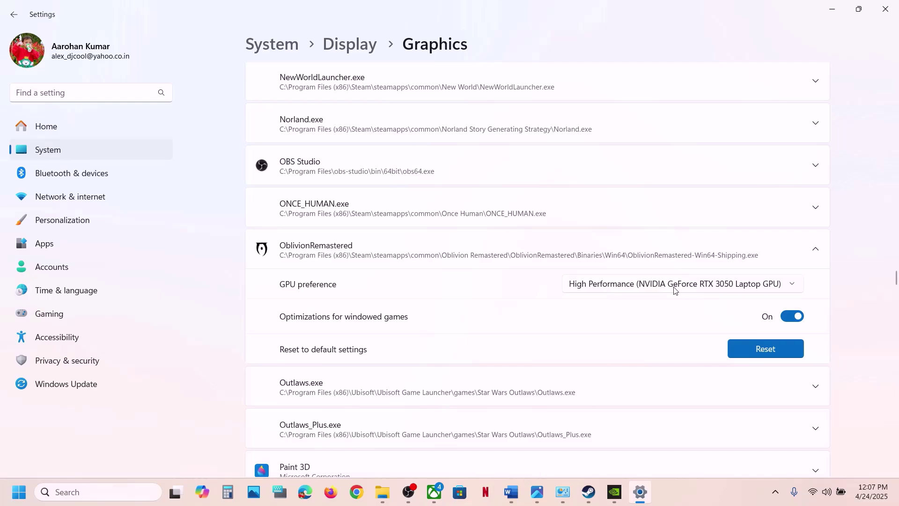
# Step: Add the OblivionRemastered application from the game's main Oblivion Remastered folder as a desktop app in the Graphics settings
pyautogui.scroll(15, 526, 295)
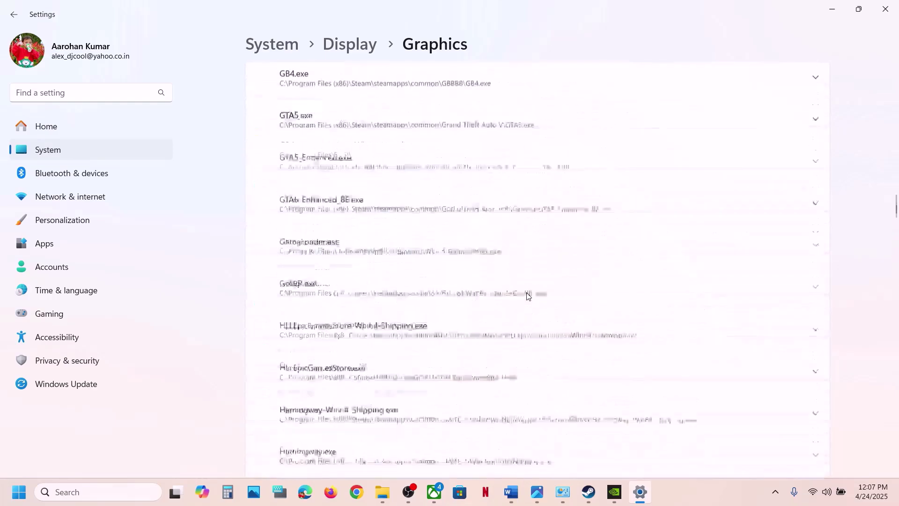
pyautogui.scroll(10, 527, 296)
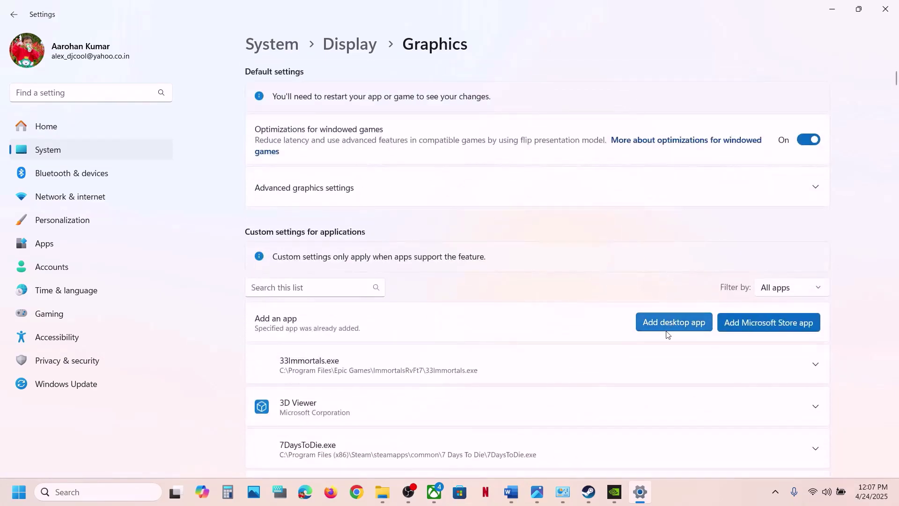
pyautogui.click(666, 330)
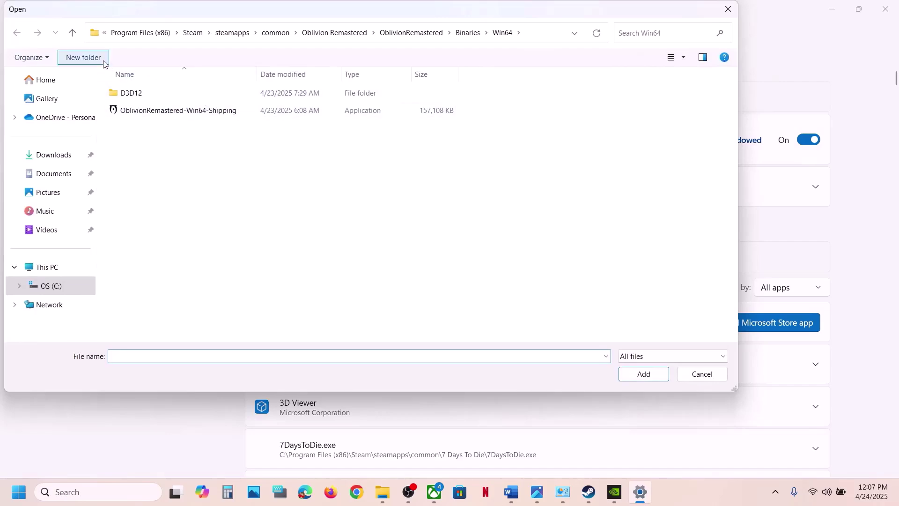
pyautogui.click(77, 37)
pyautogui.click(78, 38)
pyautogui.click(78, 37)
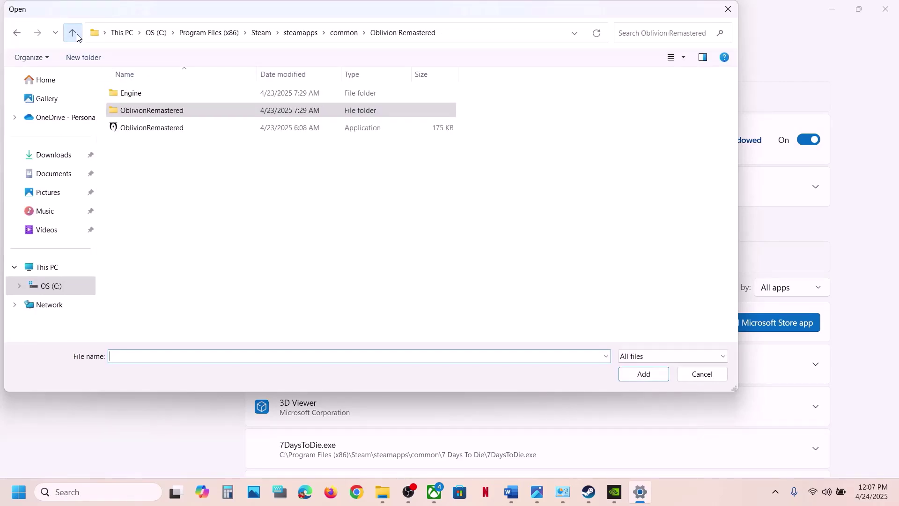
pyautogui.click(172, 129)
pyautogui.click(638, 376)
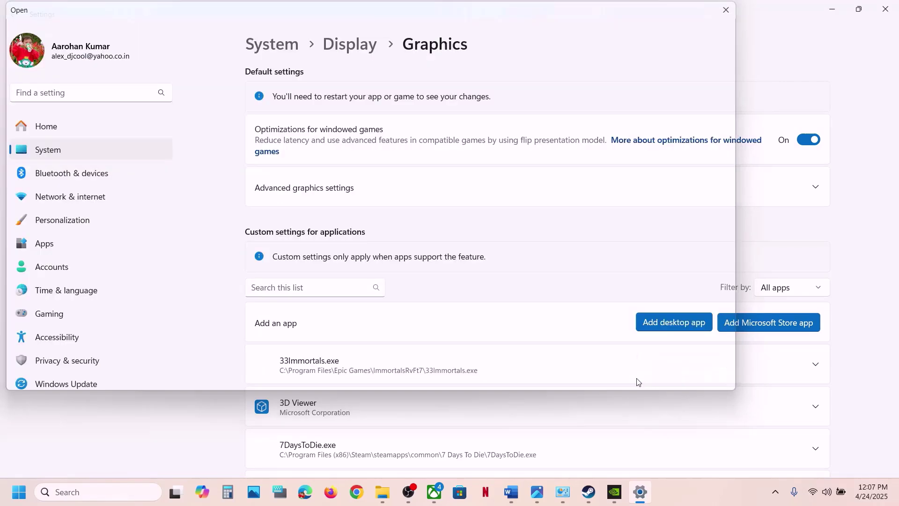
# Step: Expand the BootstrapPackagedGame entry to check its GPU preference, and close Settings
pyautogui.scroll(-20, 513, 367)
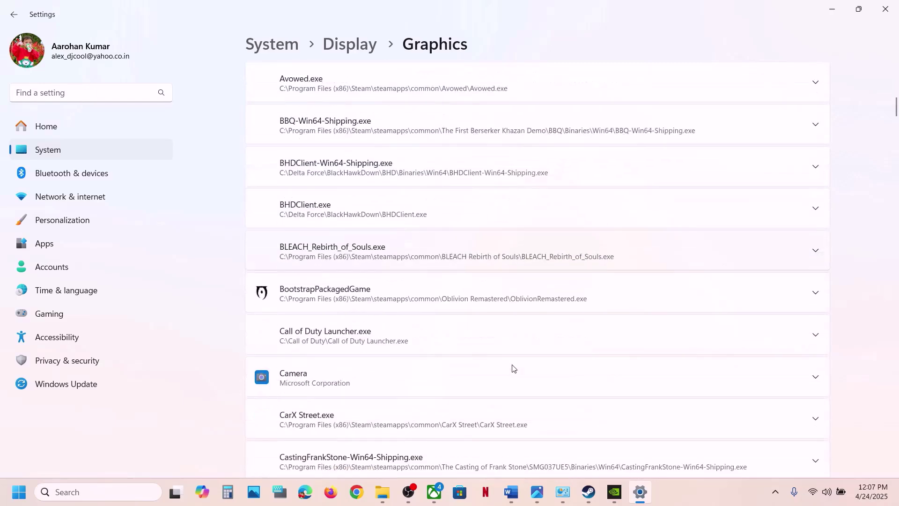
pyautogui.click(417, 299)
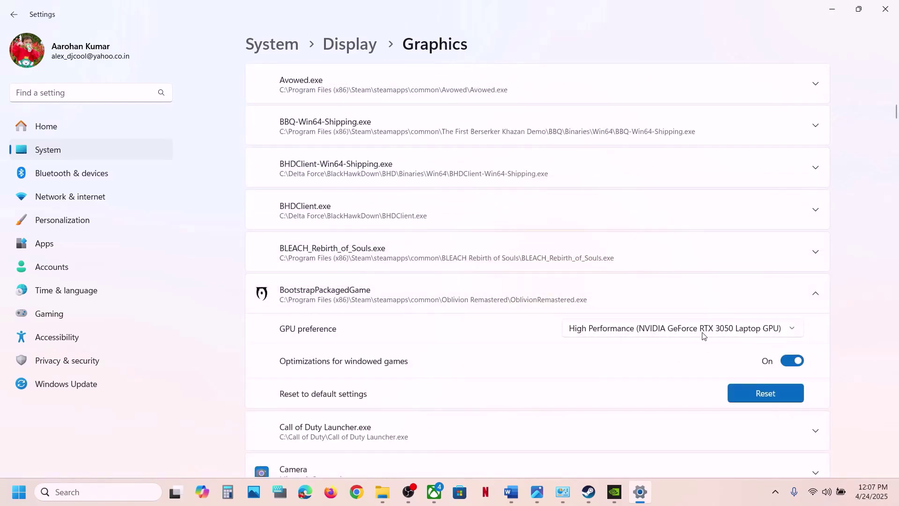
pyautogui.click(885, 10)
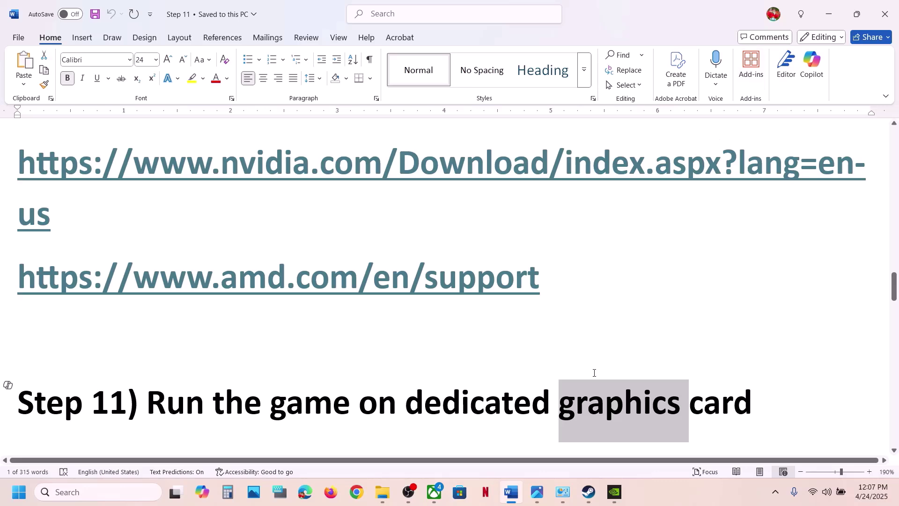
# Step: In the Word document, highlight the NVIDIA download link under Step 9 and "clean installation of graphics" in its heading
pyautogui.scroll(1, 379, 255)
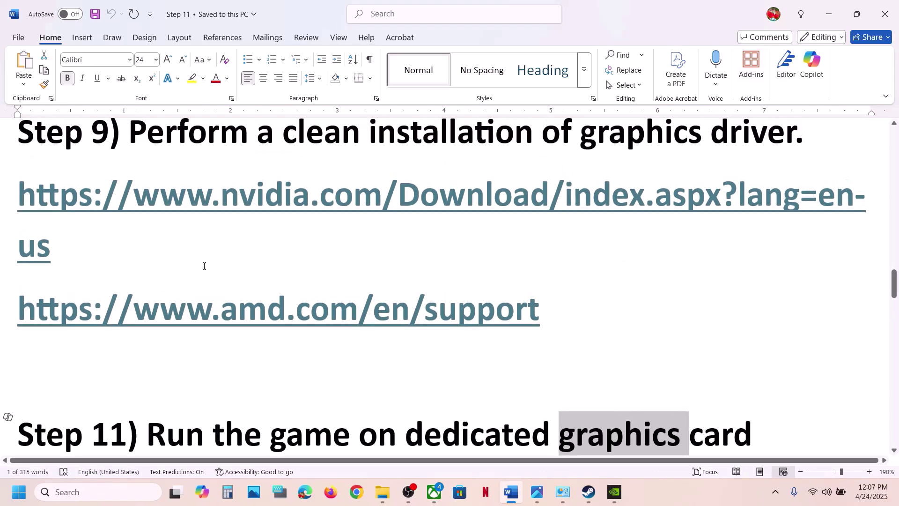
pyautogui.tripleClick(65, 254)
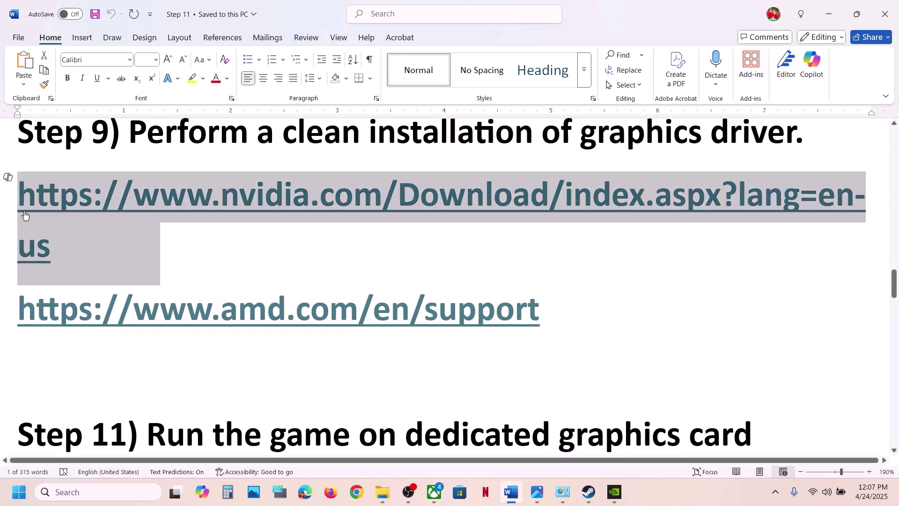
pyautogui.scroll(-1, 476, 365)
pyautogui.scroll(2, 449, 315)
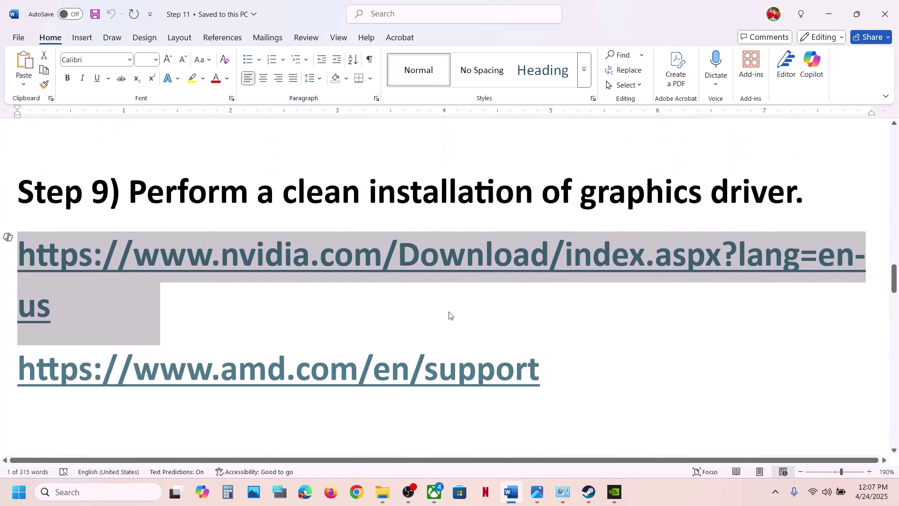
pyautogui.moveTo(344, 207); pyautogui.dragTo(700, 199)
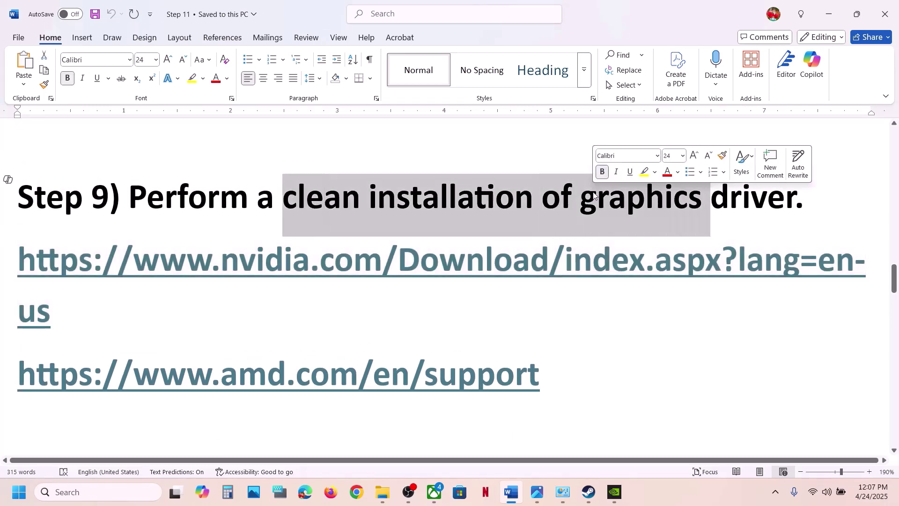
# Step: Add the text "Roll back" on the blank line below the AMD support link
pyautogui.scroll(-2, 222, 318)
pyautogui.click(114, 363)
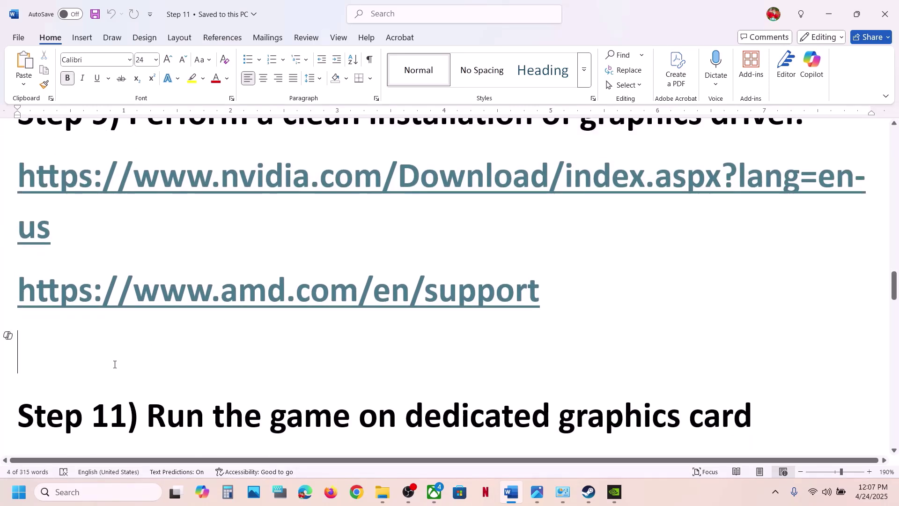
pyautogui.write('Rol;')
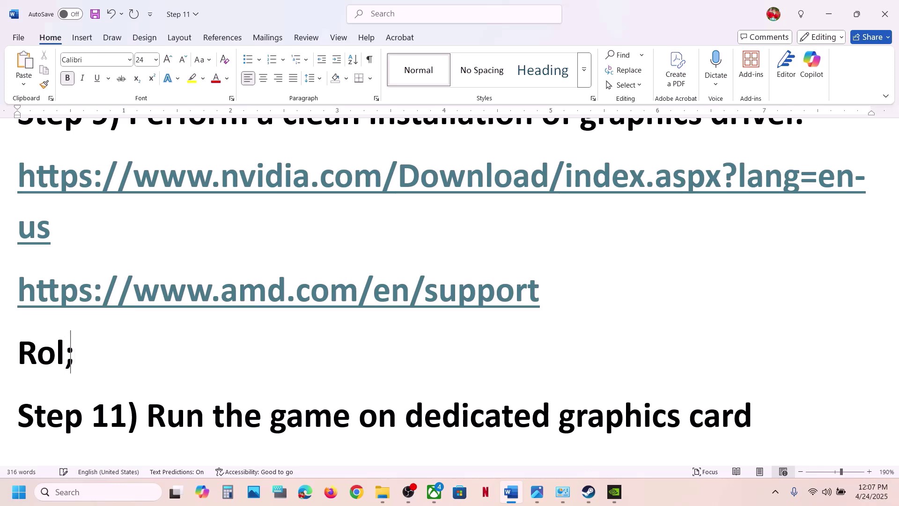
pyautogui.press('BackSpace')
pyautogui.write('l back')
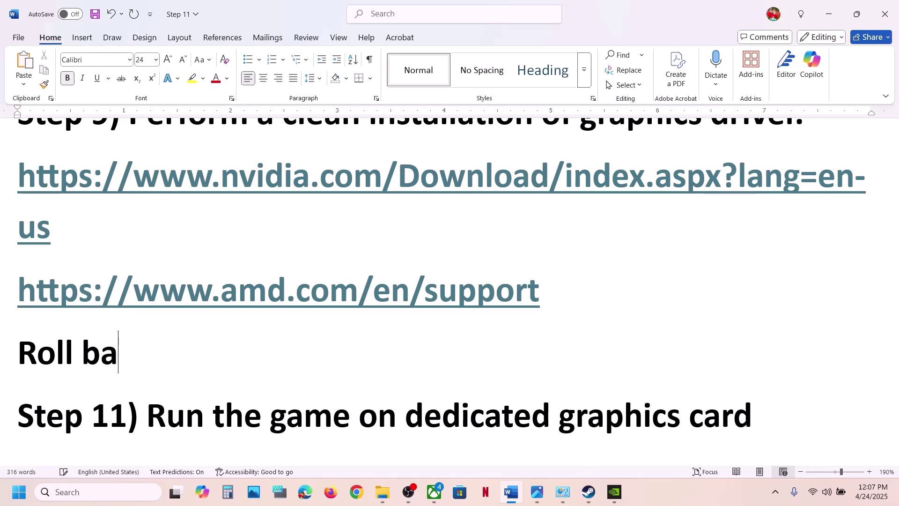
# Step: Switch to Chrome and search NVIDIA's manual driver search for GeForce RTX 3050 Laptop GPU drivers on Windows 11
pyautogui.click(356, 492)
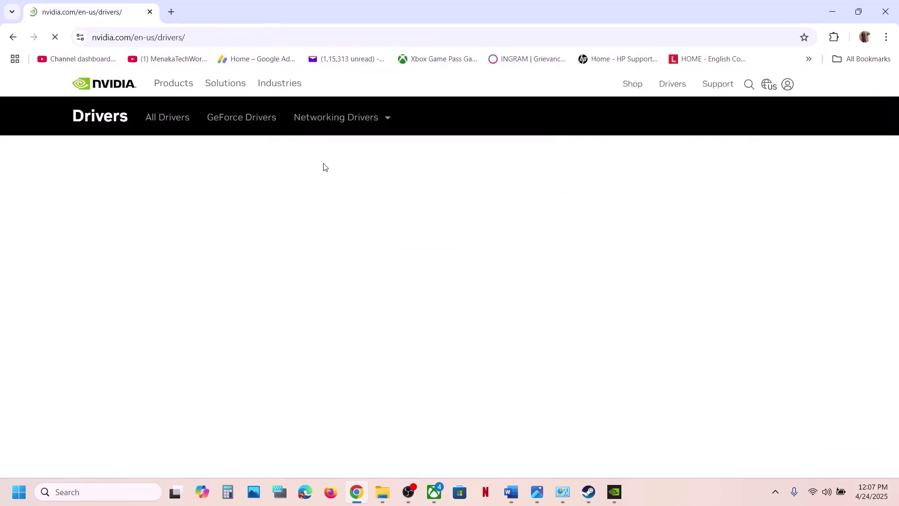
pyautogui.scroll(-3, 213, 247)
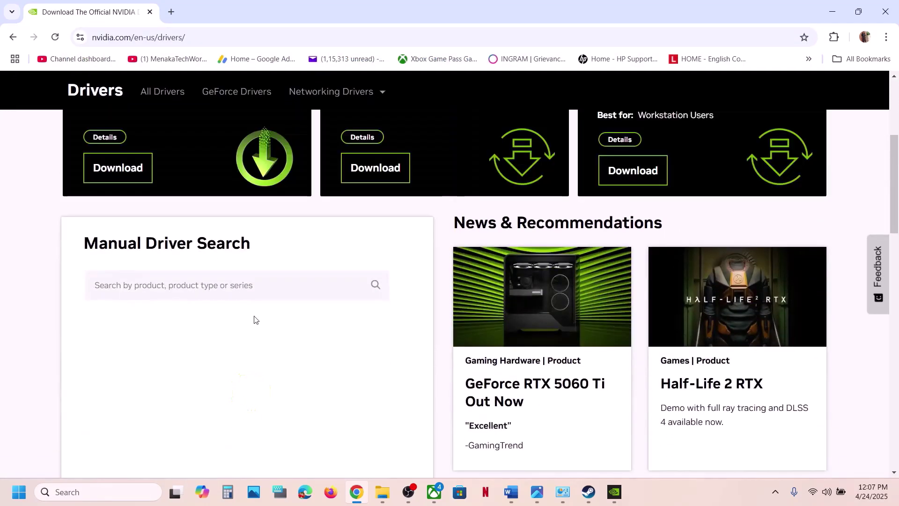
pyautogui.scroll(-3, 204, 274)
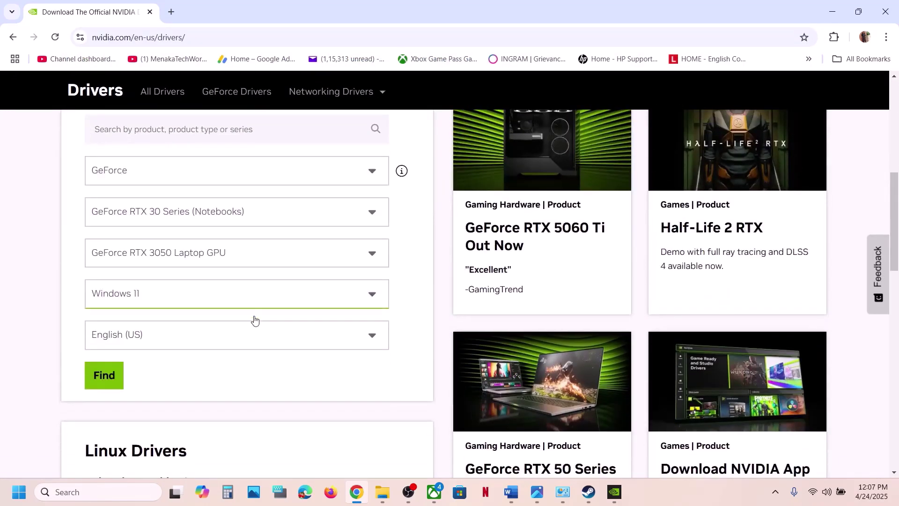
pyautogui.click(106, 373)
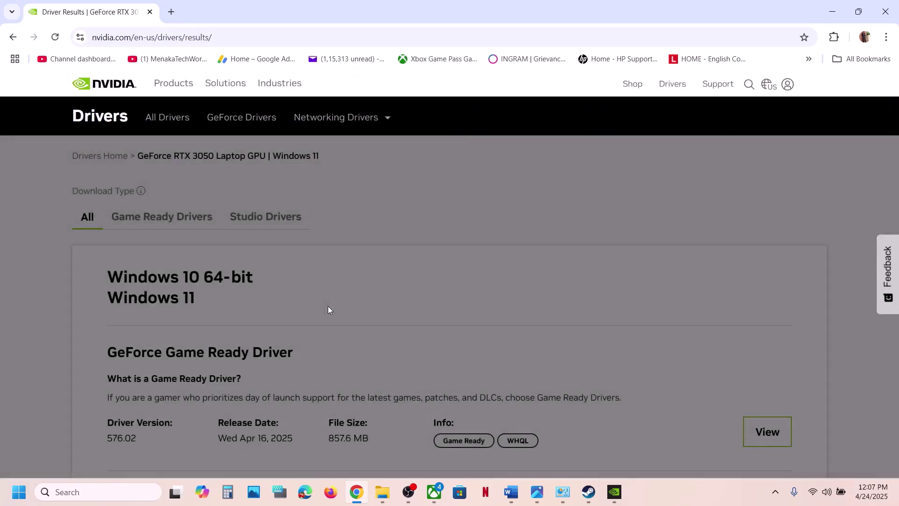
# Step: Expand the additional driver versions in the results and look through the older releases
pyautogui.scroll(-2, 327, 305)
pyautogui.scroll(-7, 328, 309)
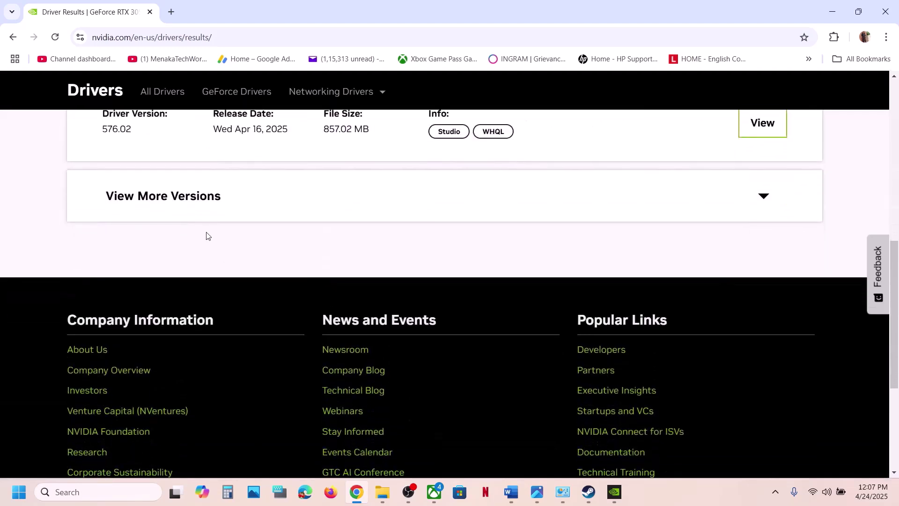
pyautogui.scroll(1, 205, 234)
pyautogui.click(177, 266)
pyautogui.scroll(-3, 178, 267)
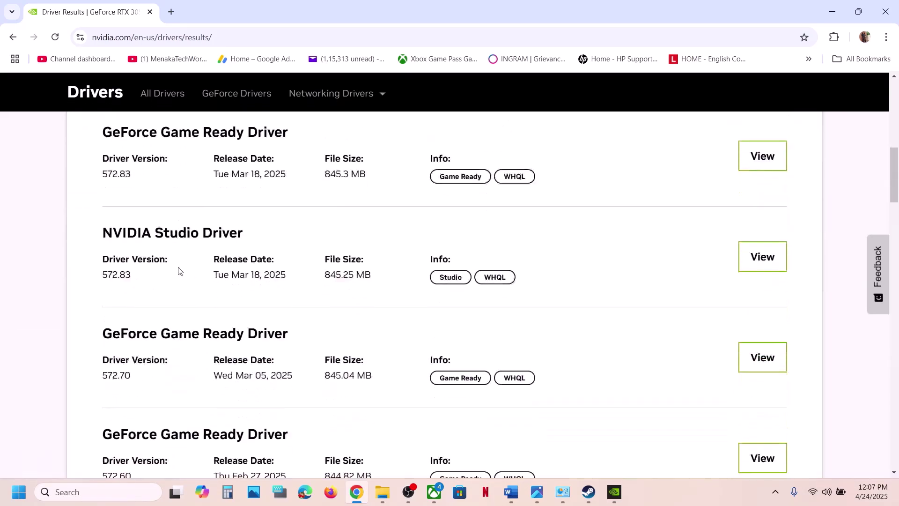
pyautogui.scroll(3, 206, 266)
pyautogui.scroll(2, 214, 262)
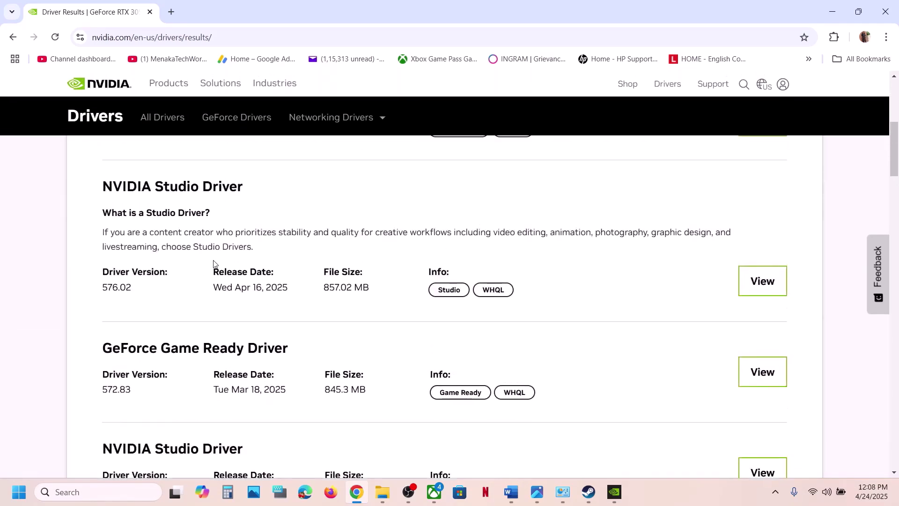
pyautogui.scroll(-1, 213, 261)
pyautogui.scroll(1, 182, 253)
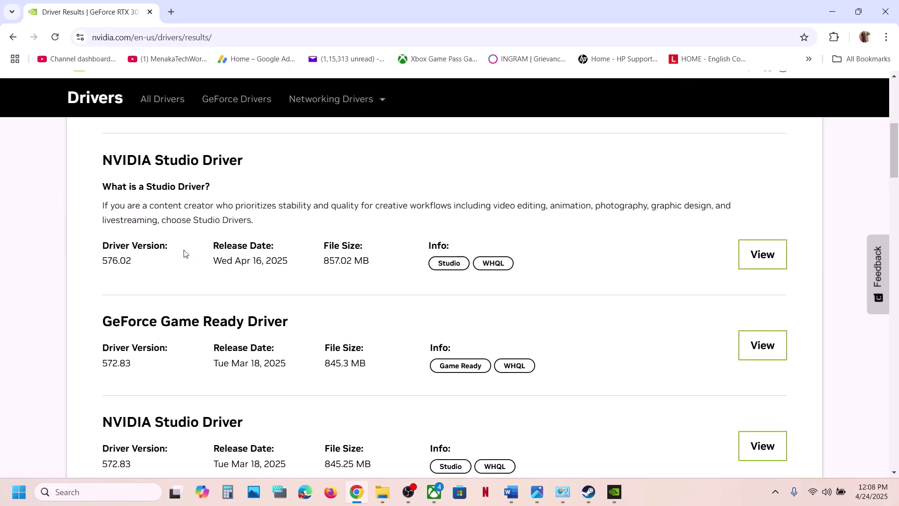
# Step: Highlight the older GeForce Game Ready Driver version numbers 572.83 and 572.60 in the results list
pyautogui.scroll(-1, 195, 319)
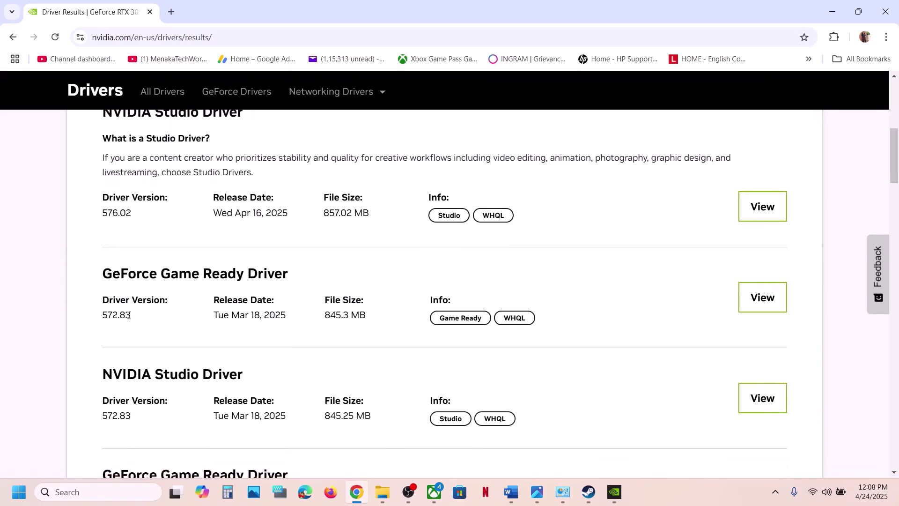
pyautogui.moveTo(103, 314); pyautogui.dragTo(131, 317)
pyautogui.scroll(-2, 132, 320)
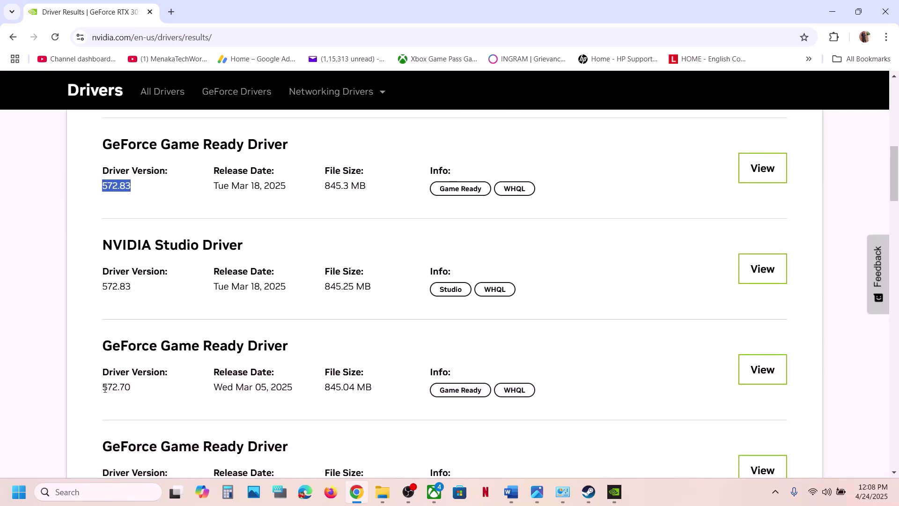
pyautogui.moveTo(104, 388); pyautogui.dragTo(139, 388)
pyautogui.scroll(-2, 136, 393)
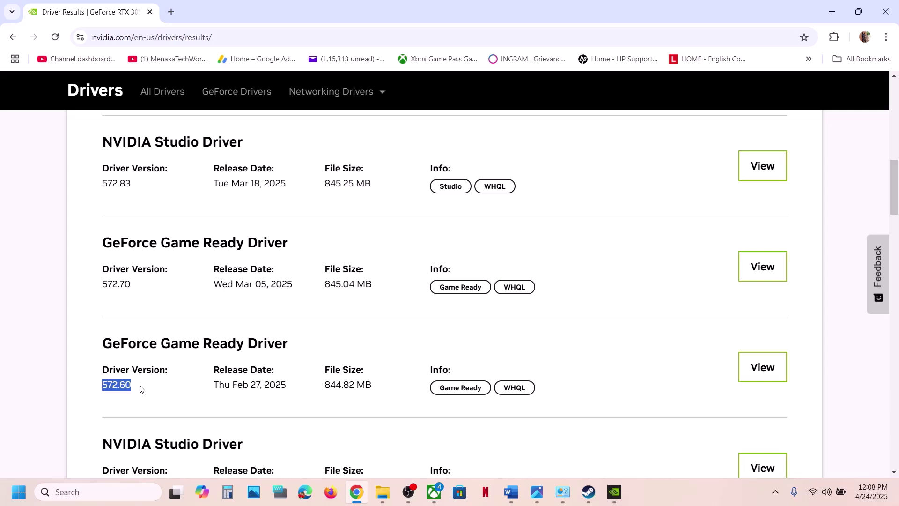
pyautogui.click(140, 388)
# Step: View the game's Steam library page, return to the Word document and highlight "Riot Vanguard" in the Step 12 heading
pyautogui.click(589, 492)
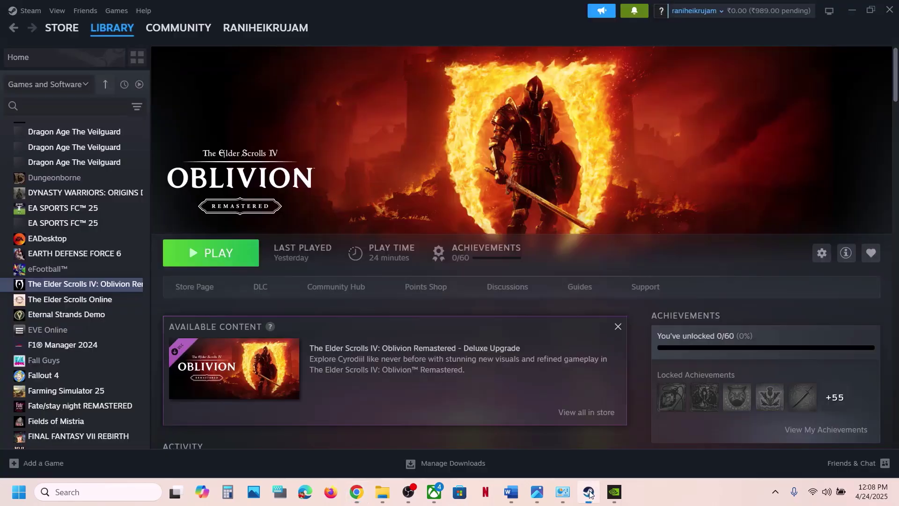
pyautogui.moveTo(540, 497)
pyautogui.click(511, 492)
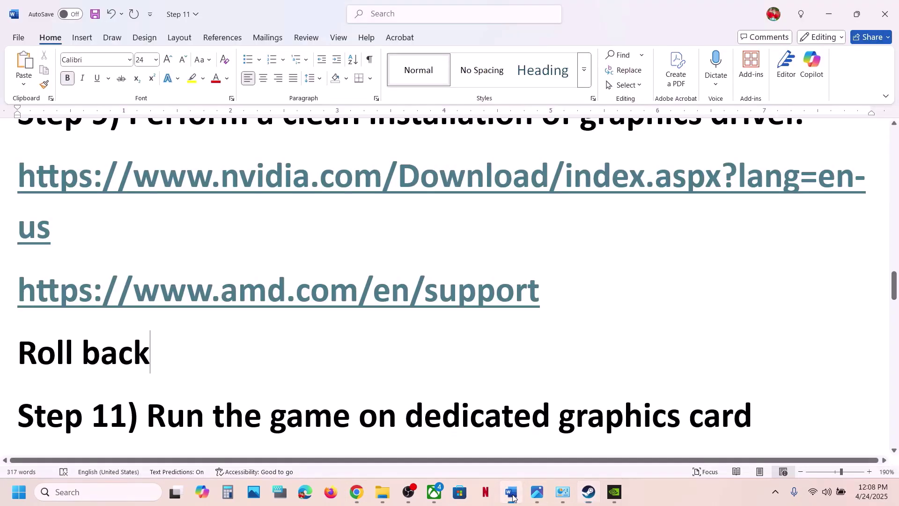
pyautogui.scroll(-3, 399, 337)
pyautogui.scroll(-1, 399, 337)
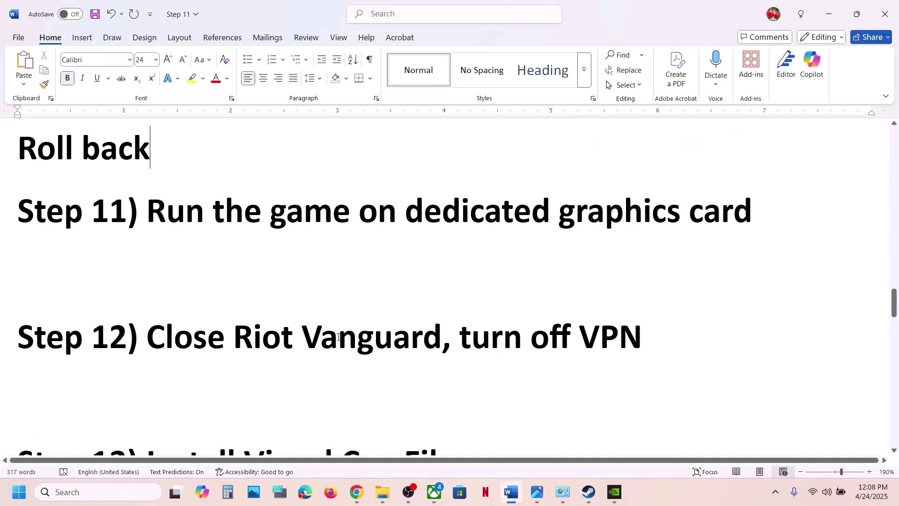
pyautogui.moveTo(241, 333); pyautogui.dragTo(437, 337)
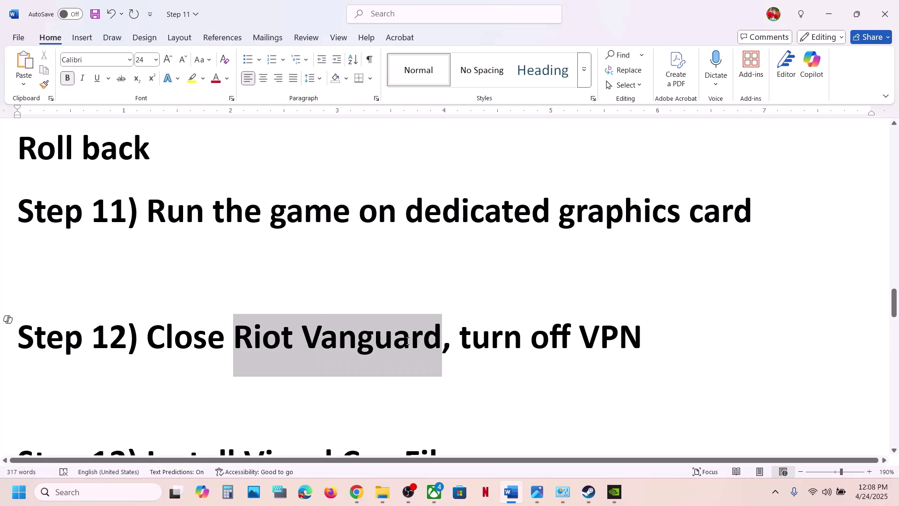